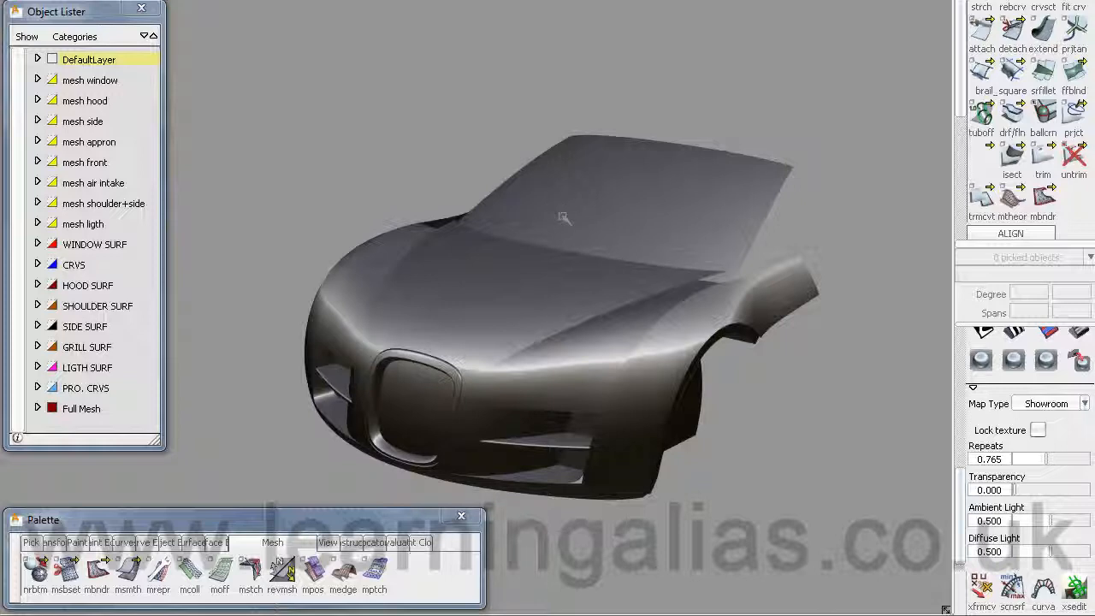
pyautogui.keyDown('alt'); pyautogui.keyDown('shift'); pyautogui.moveTo(609, 176); pyautogui.dragTo(606, 215); pyautogui.keyUp('shift'); pyautogui.keyUp('alt')
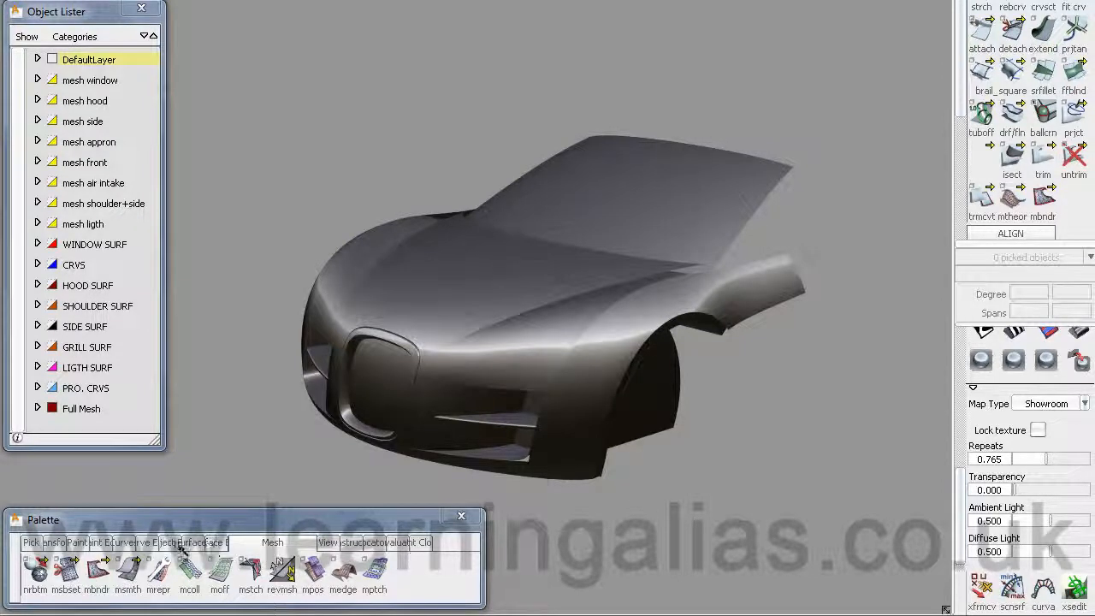
pyautogui.click(175, 542)
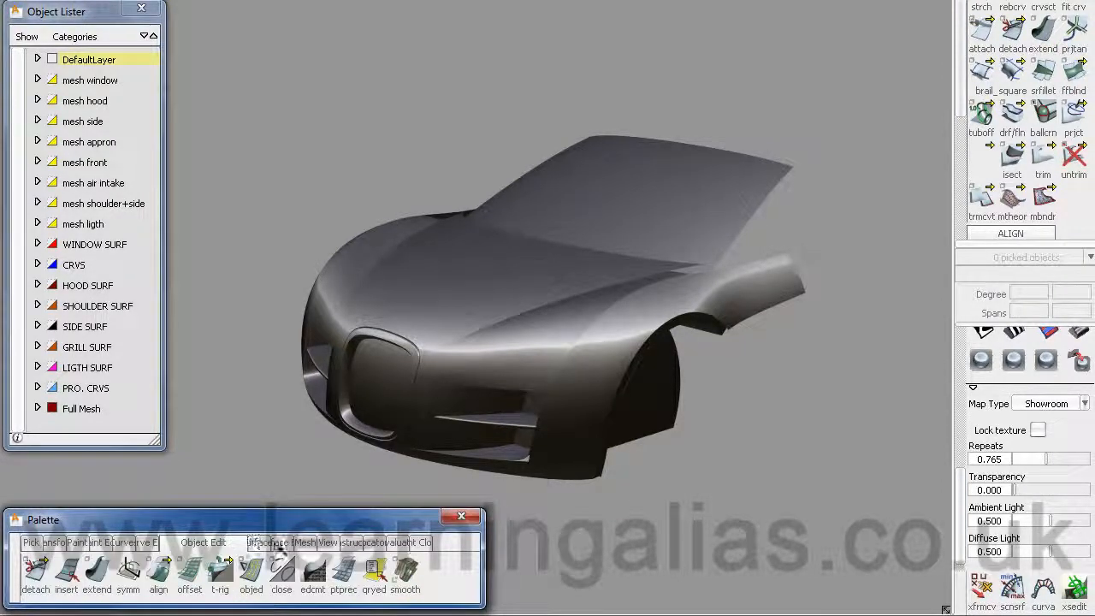
pyautogui.click(304, 542)
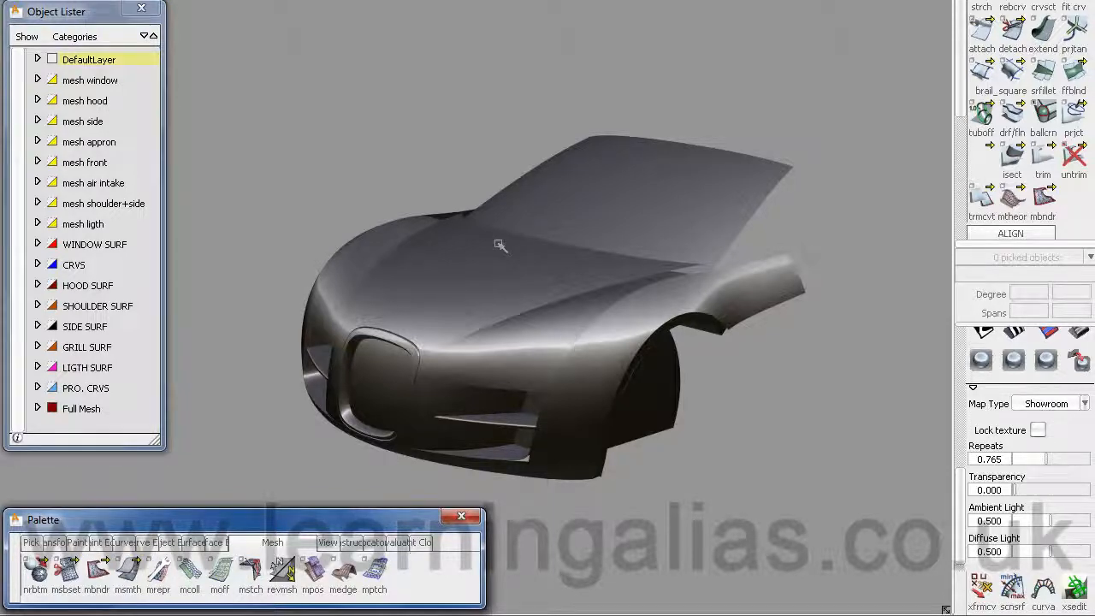
# - Show the wireframe of the full car mesh and turn off its diagnostic shading
pyautogui.keyDown('alt'); pyautogui.keyDown('shift'); pyautogui.moveTo(501, 246); pyautogui.dragTo(524, 362); pyautogui.keyUp('shift'); pyautogui.keyUp('alt')
pyautogui.keyDown('ctrl'); pyautogui.keyDown('shift'); pyautogui.moveTo(519, 357); pyautogui.dragTo(471, 335, button='right'); pyautogui.keyUp('shift'); pyautogui.keyUp('ctrl')
pyautogui.keyDown('alt'); pyautogui.keyDown('shift'); pyautogui.moveTo(472, 335); pyautogui.dragTo(448, 378); pyautogui.keyUp('shift'); pyautogui.keyUp('alt')
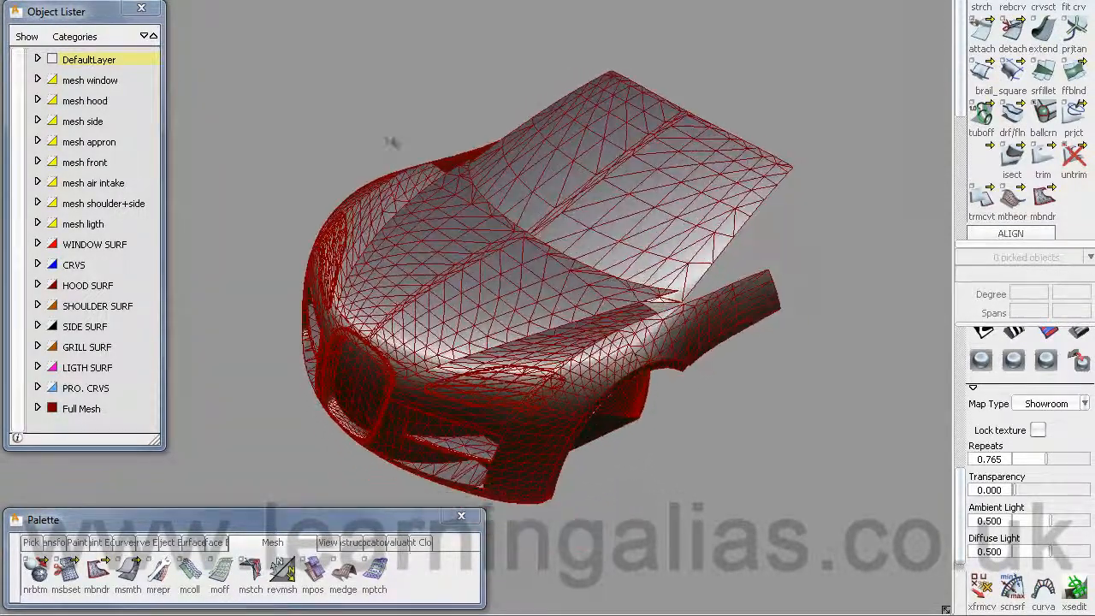
pyautogui.keyDown('ctrl'); pyautogui.keyDown('shift'); pyautogui.moveTo(391, 140); pyautogui.dragTo(423, 152, button='right'); pyautogui.keyUp('shift'); pyautogui.keyUp('ctrl')
pyautogui.moveTo(296, 89); pyautogui.dragTo(777, 522)
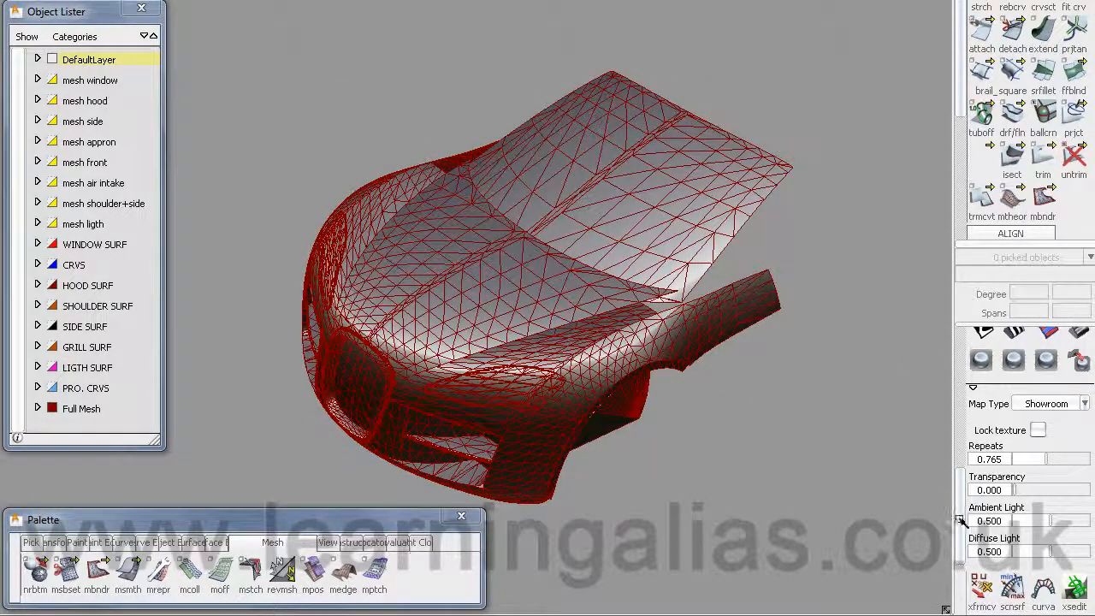
pyautogui.moveTo(960, 516); pyautogui.dragTo(961, 464)
pyautogui.click(988, 425)
pyautogui.keyDown('alt'); pyautogui.keyDown('shift'); pyautogui.moveTo(609, 400); pyautogui.dragTo(599, 346); pyautogui.keyUp('shift'); pyautogui.keyUp('alt')
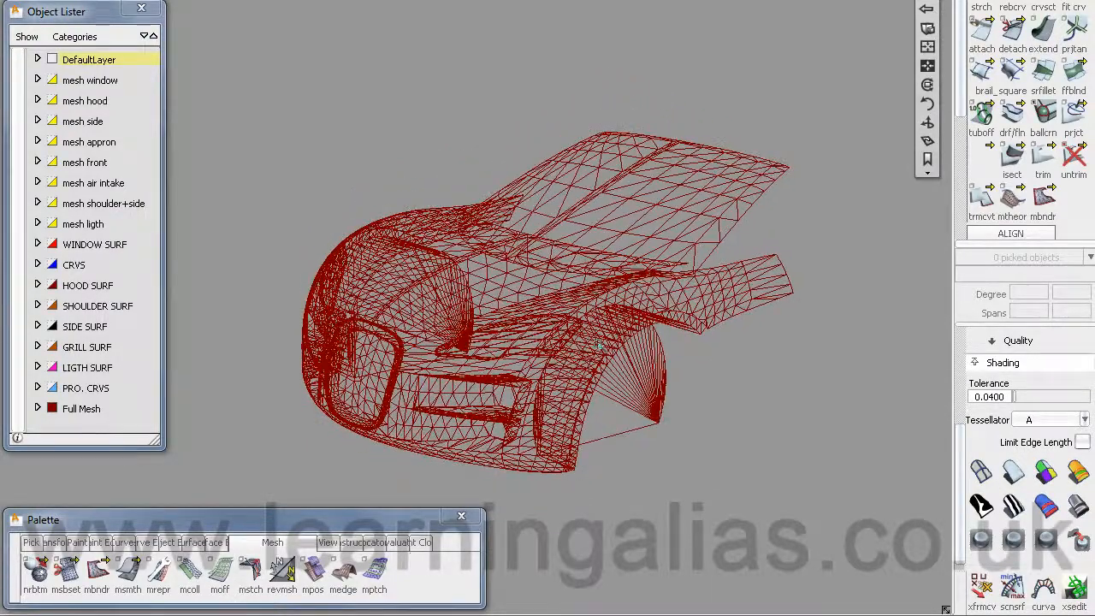
# - Turn off symmetry for the Full Mesh layer so only the modelled half of the car is displayed
pyautogui.rightClick(85, 409)
pyautogui.click(105, 502)
pyautogui.keyDown('alt'); pyautogui.keyDown('shift'); pyautogui.moveTo(601, 257); pyautogui.dragTo(505, 390); pyautogui.keyUp('shift'); pyautogui.keyUp('alt')
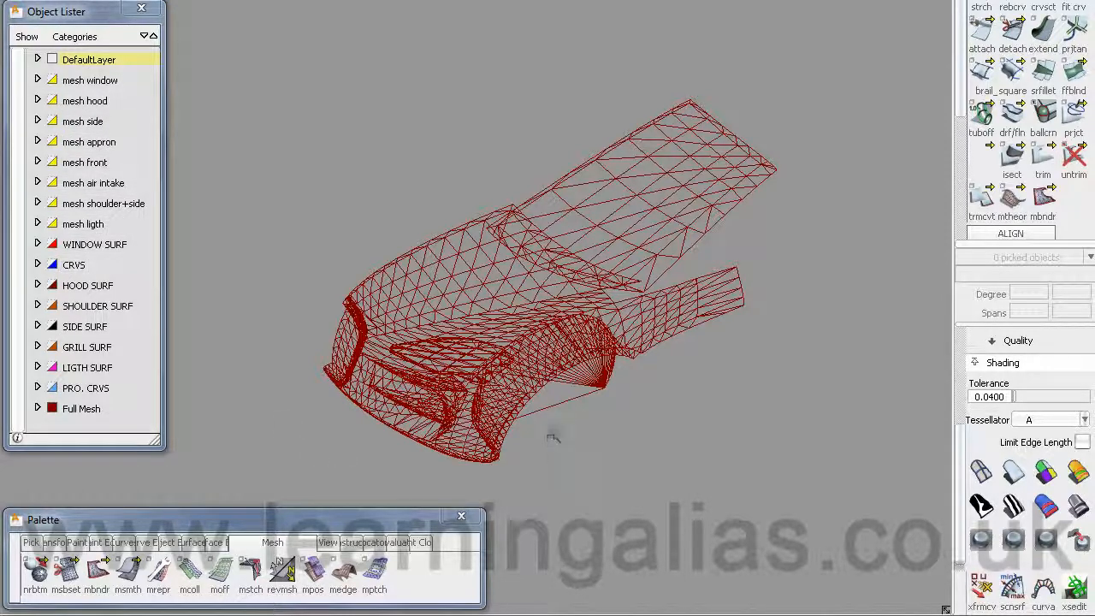
pyautogui.keyDown('alt'); pyautogui.keyDown('shift'); pyautogui.moveTo(555, 448); pyautogui.dragTo(547, 420); pyautogui.keyUp('shift'); pyautogui.keyUp('alt')
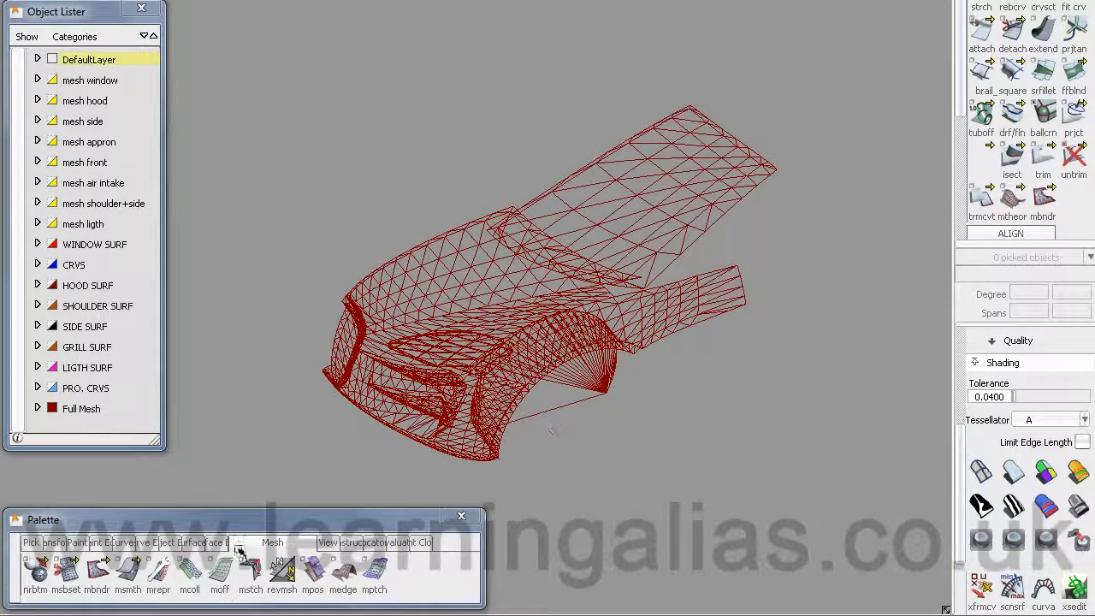
# - With Mesh Subset, outline the upper part of the windshield mesh with a seven-point boundary and select the enclosed facets
pyautogui.click(267, 542)
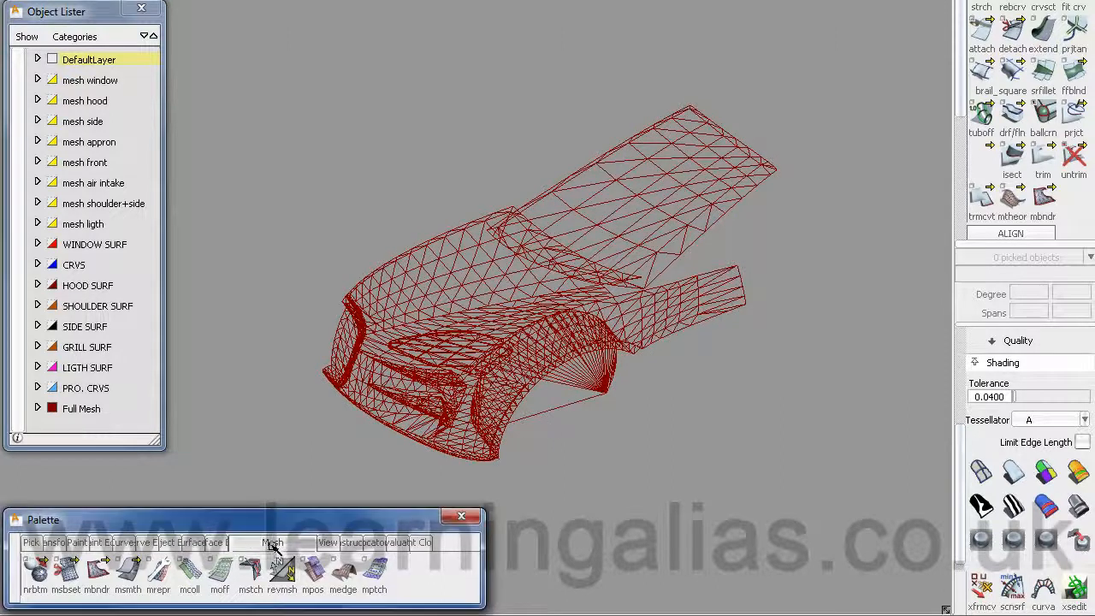
pyautogui.click(66, 568)
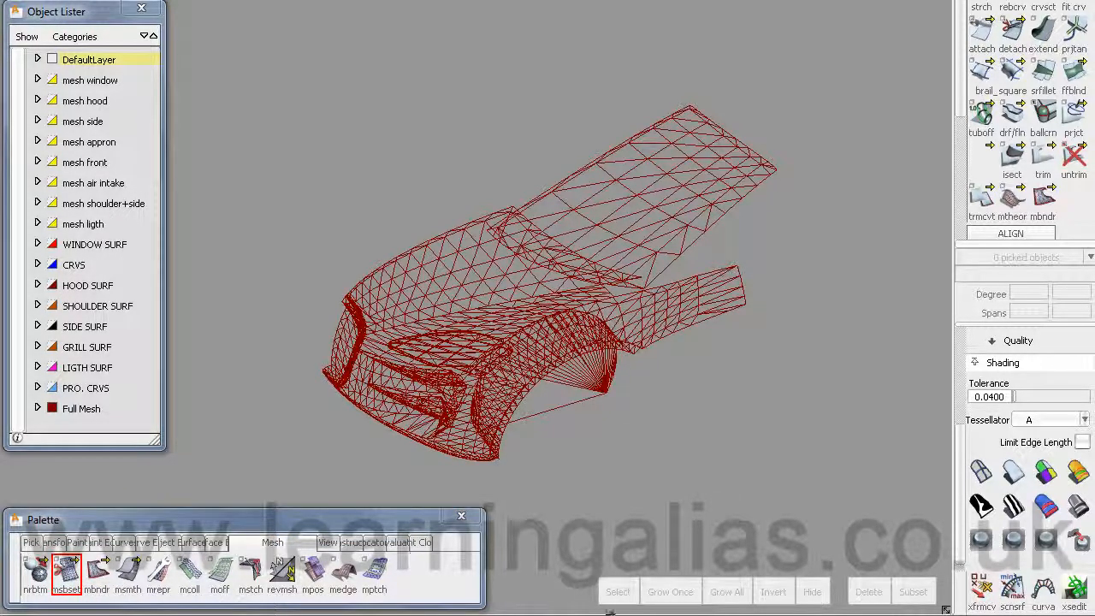
pyautogui.click(674, 175)
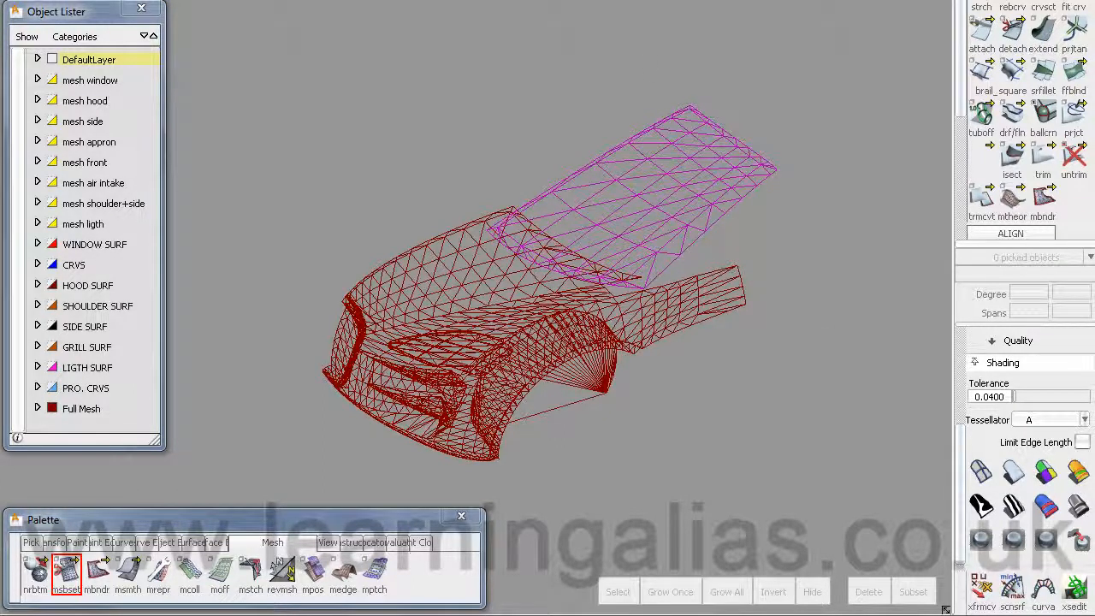
pyautogui.click(671, 185)
pyautogui.click(758, 246)
pyautogui.click(866, 263)
pyautogui.click(878, 157)
pyautogui.click(767, 82)
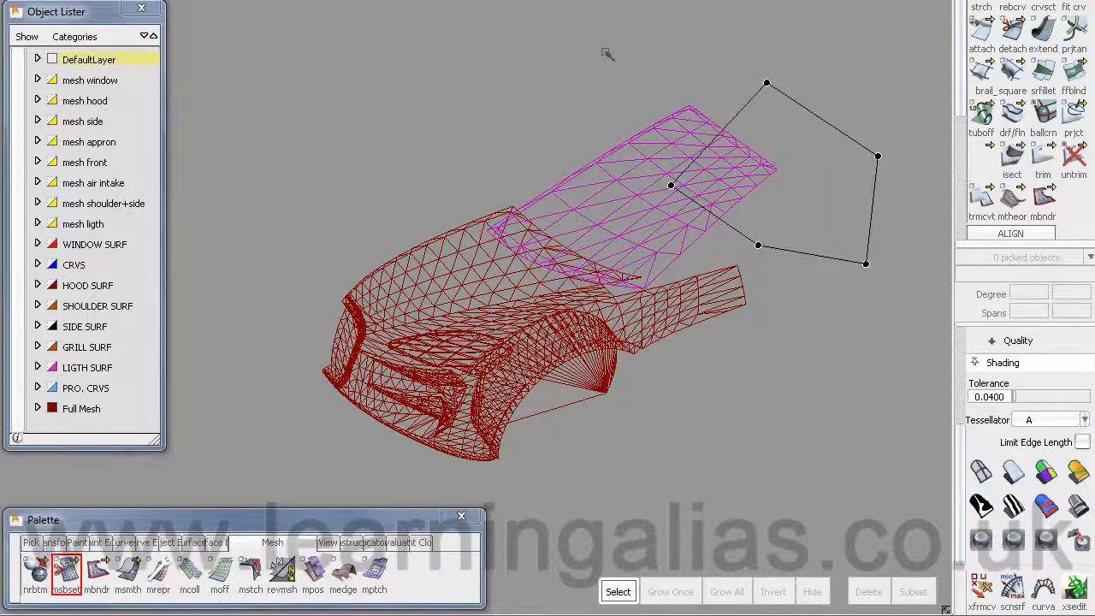
pyautogui.click(605, 51)
pyautogui.click(558, 109)
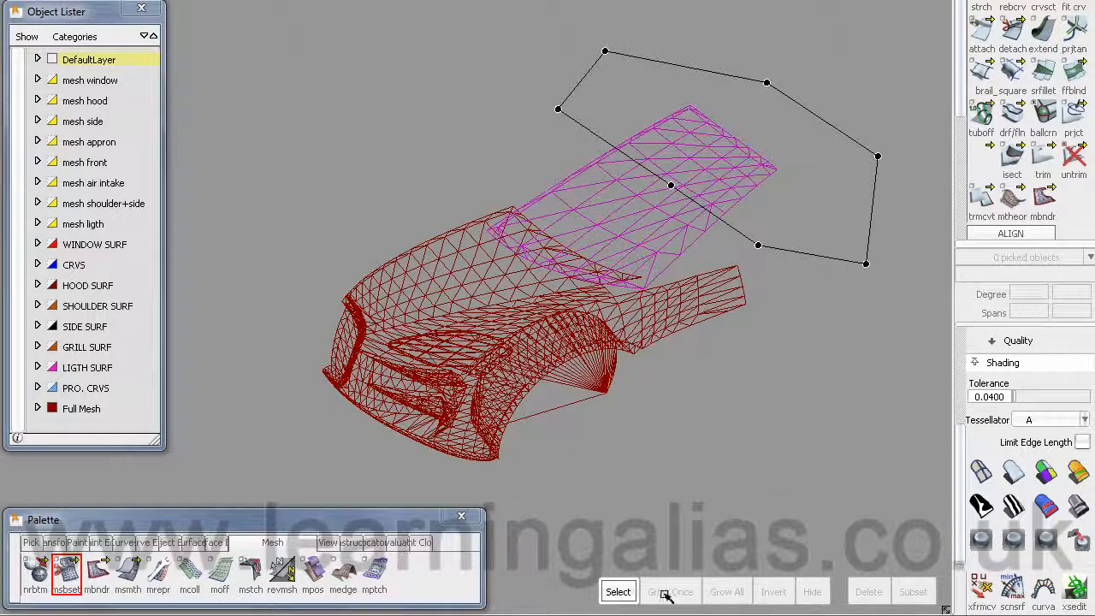
pyautogui.click(618, 592)
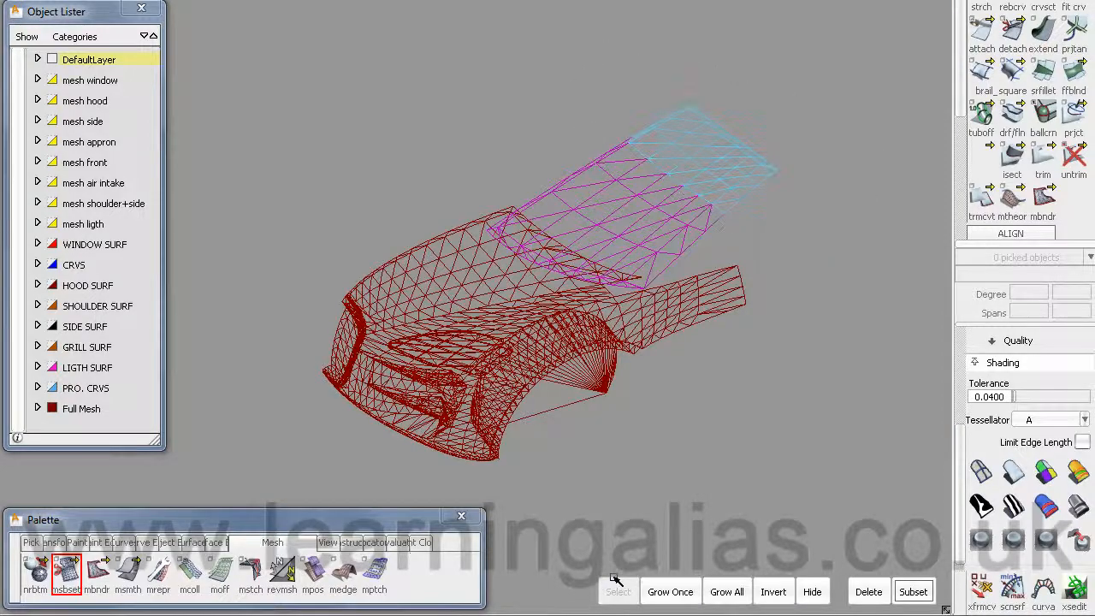
# - Grow the facet selection one ring at a time until it covers the whole windshield mesh
pyautogui.keyDown('alt'); pyautogui.keyDown('shift'); pyautogui.moveTo(719, 299); pyautogui.dragTo(705, 371); pyautogui.keyUp('shift'); pyautogui.keyUp('alt')
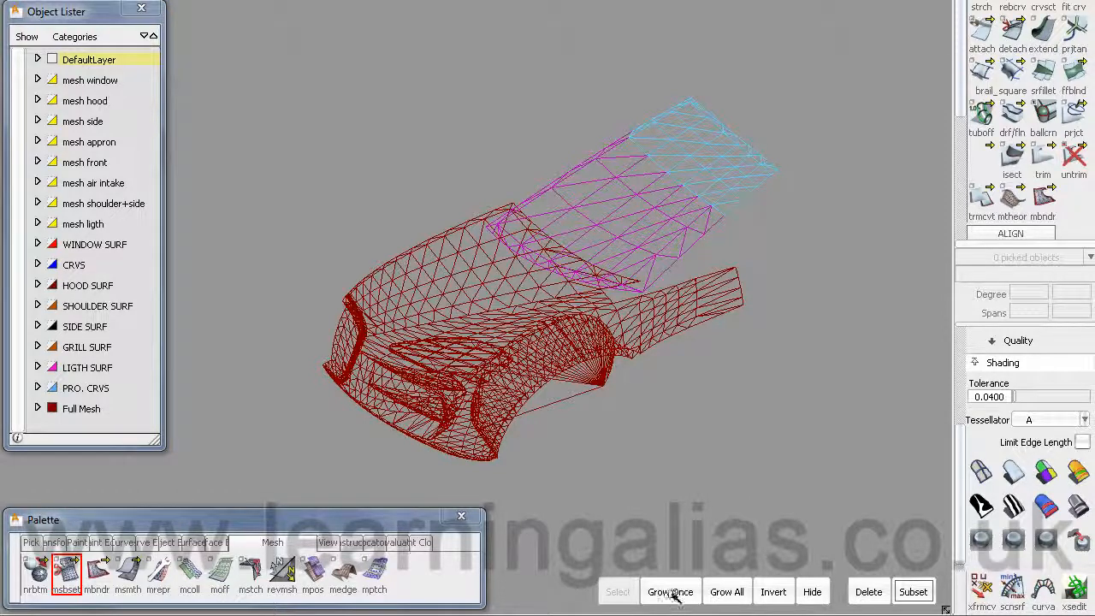
pyautogui.click(672, 592)
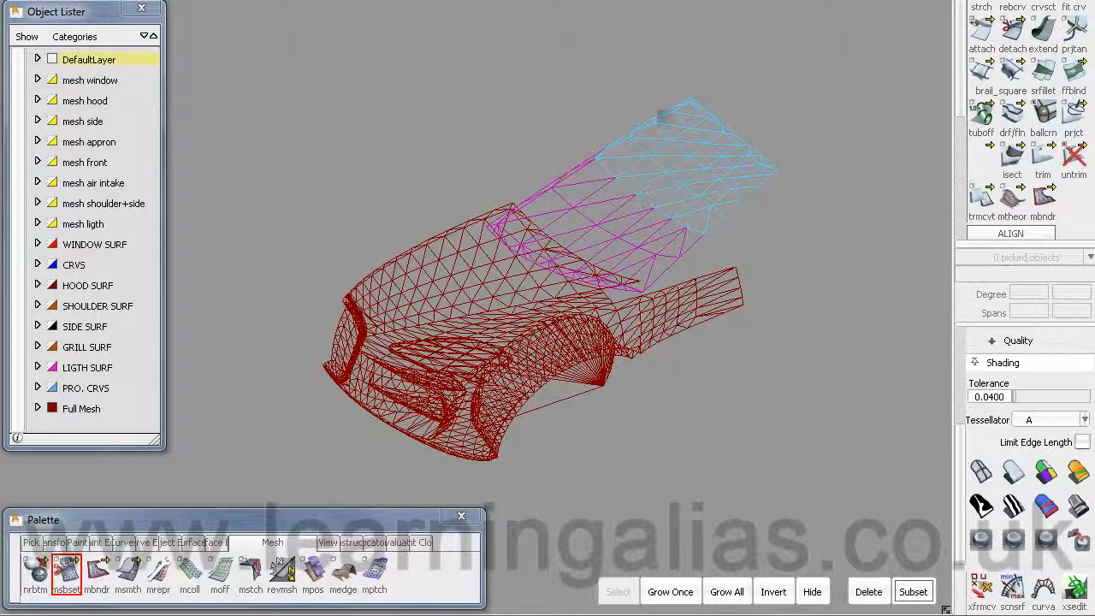
pyautogui.click(671, 593)
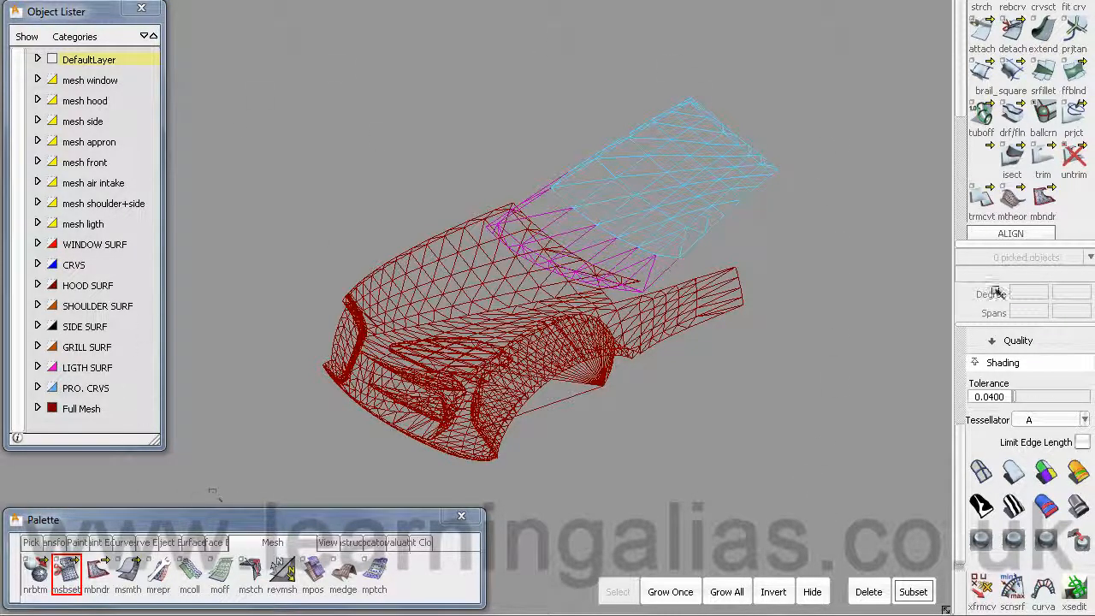
pyautogui.click(664, 594)
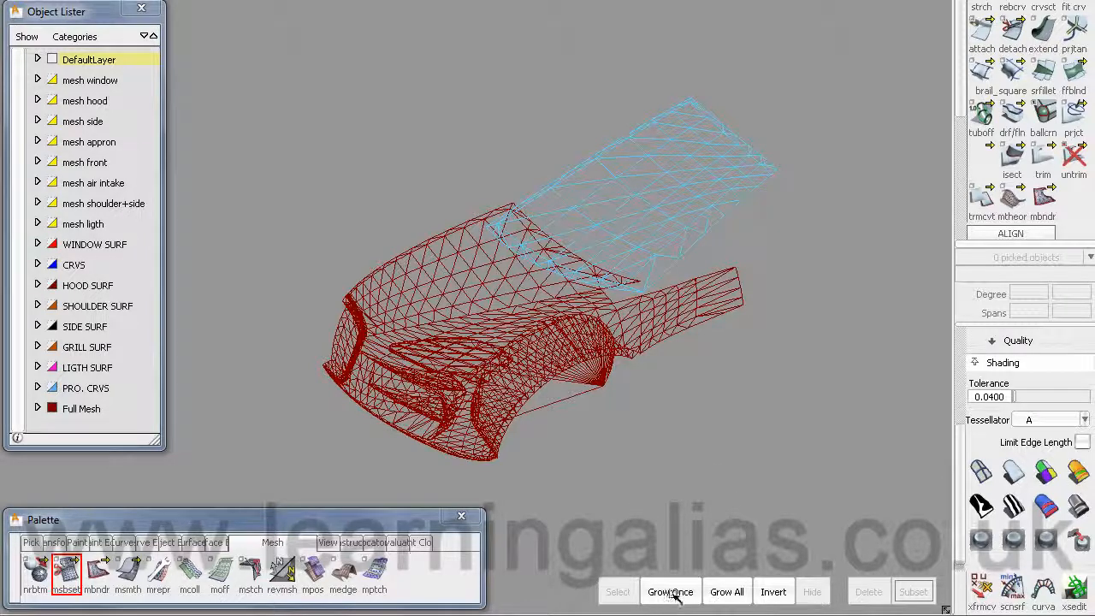
# - Leave the mesh subset selection, pick the windshield mesh as an object and clear the pick
pyautogui.click(709, 439)
pyautogui.keyDown('ctrl'); pyautogui.keyDown('shift'); pyautogui.click(670, 246); pyautogui.keyUp('shift'); pyautogui.keyUp('ctrl')
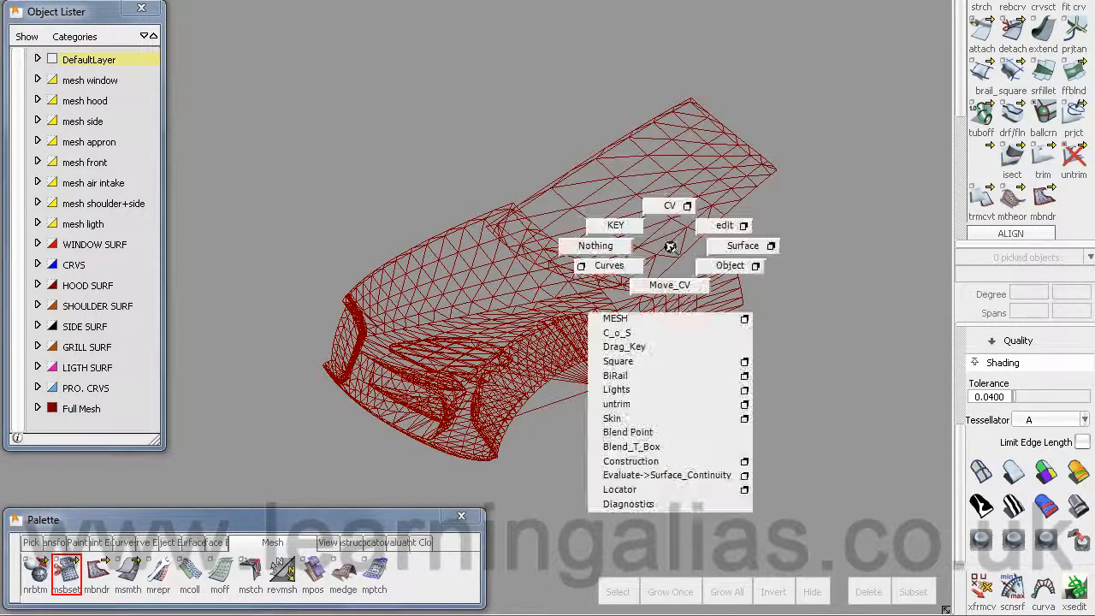
pyautogui.keyDown('ctrl'); pyautogui.keyDown('shift'); pyautogui.moveTo(674, 252); pyautogui.dragTo(729, 270); pyautogui.keyUp('shift'); pyautogui.keyUp('ctrl')
pyautogui.click(705, 233)
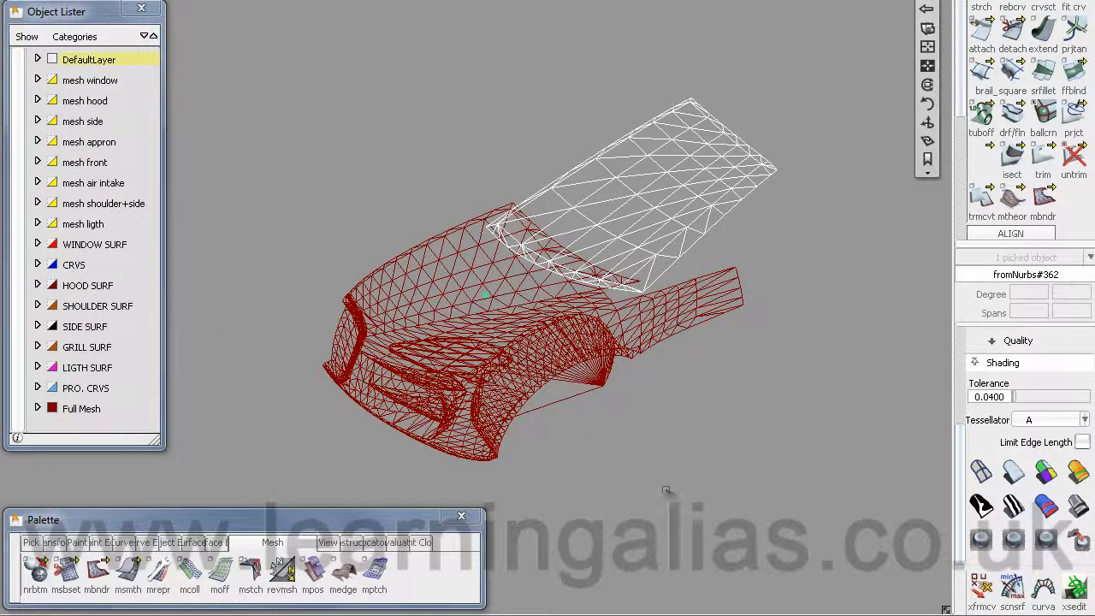
pyautogui.keyDown('alt'); pyautogui.keyDown('shift'); pyautogui.moveTo(678, 475); pyautogui.dragTo(624, 433); pyautogui.keyUp('shift'); pyautogui.keyUp('alt')
pyautogui.click(607, 448)
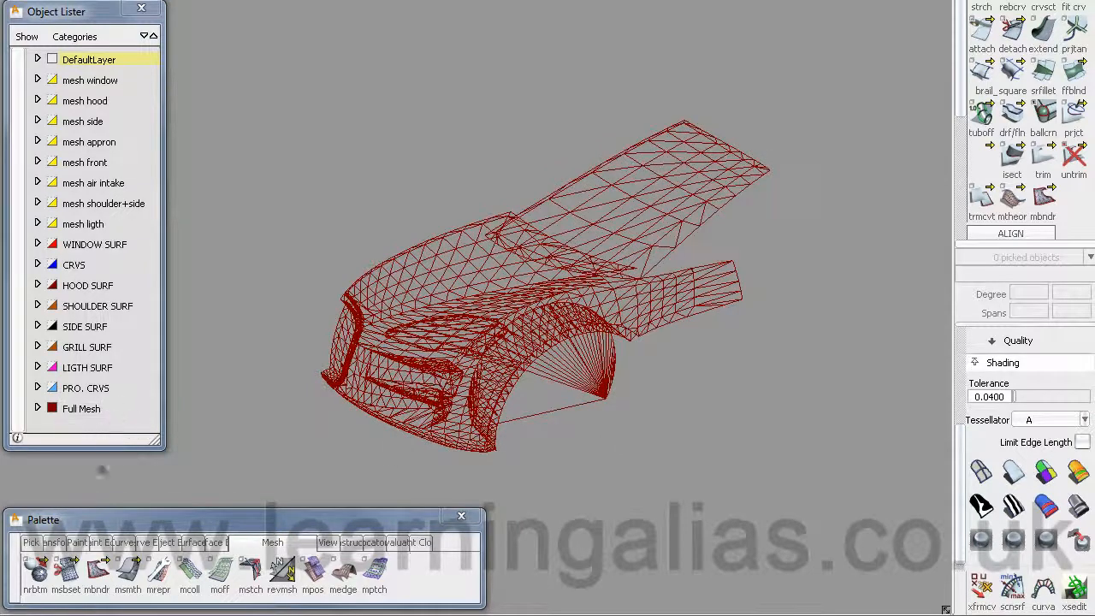
# - Hide the Full Mesh layer and make the mesh window layer visible
pyautogui.rightClick(81, 409)
pyautogui.click(105, 481)
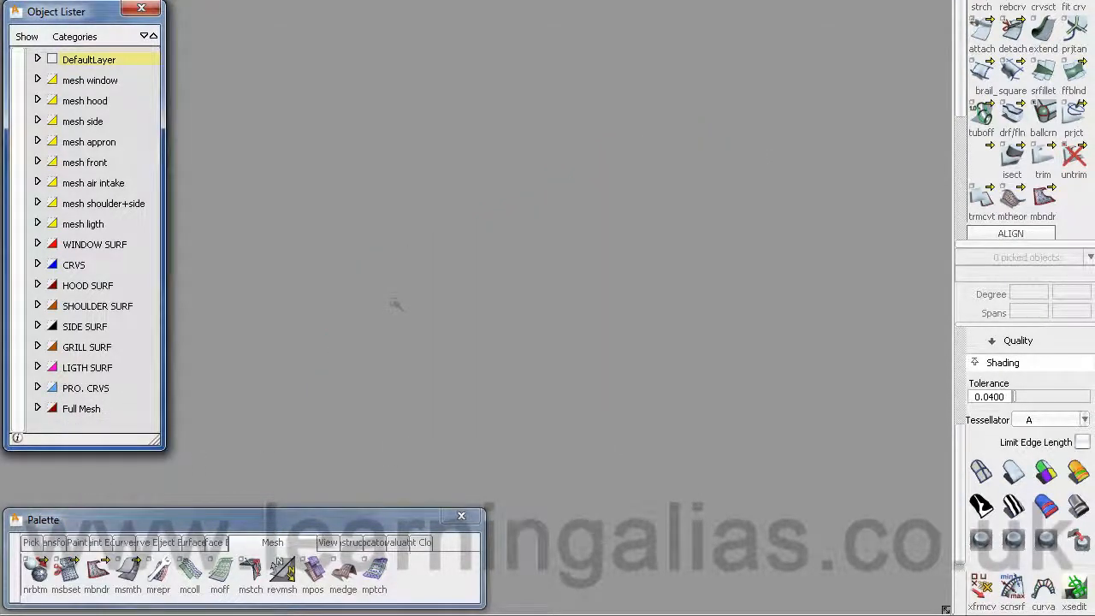
pyautogui.rightClick(111, 81)
pyautogui.click(155, 153)
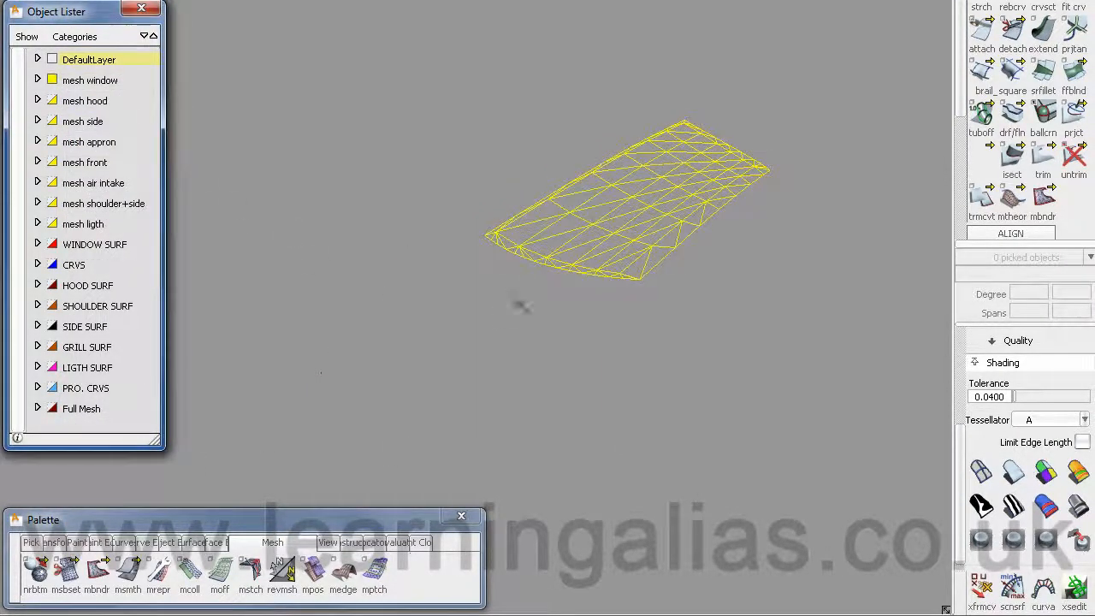
# - Turn on symmetry for the mesh window layer and view the mirrored windshield mesh from several angles
pyautogui.rightClick(90, 103)
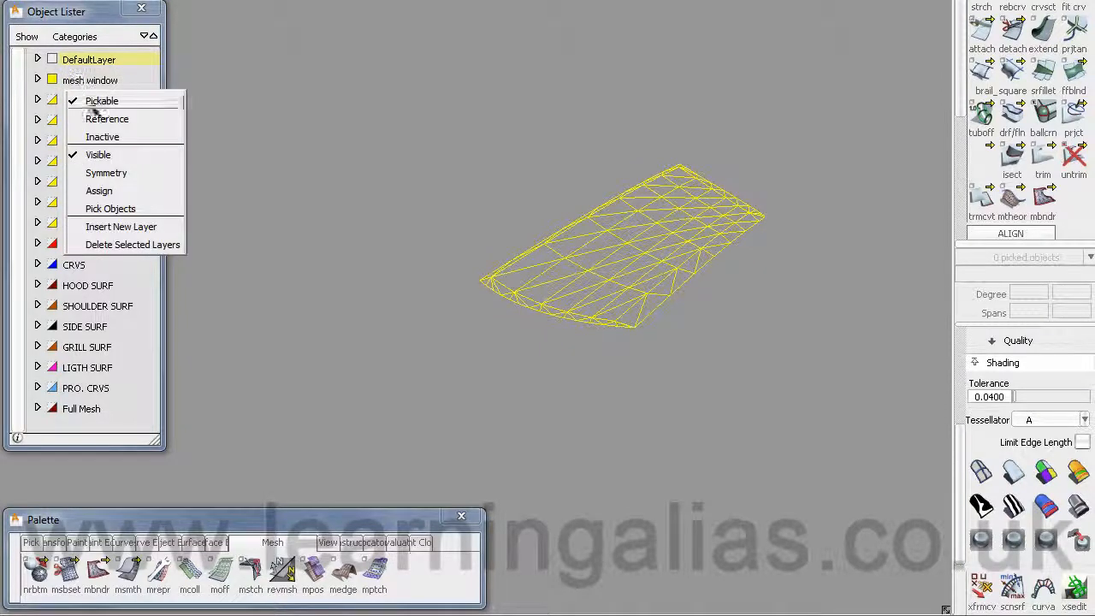
pyautogui.click(111, 174)
pyautogui.keyDown('alt'); pyautogui.keyDown('shift'); pyautogui.moveTo(387, 224); pyautogui.dragTo(567, 364); pyautogui.keyUp('shift'); pyautogui.keyUp('alt')
pyautogui.keyDown('alt'); pyautogui.keyDown('shift'); pyautogui.moveTo(663, 296); pyautogui.dragTo(257, 240); pyautogui.keyUp('shift'); pyautogui.keyUp('alt')
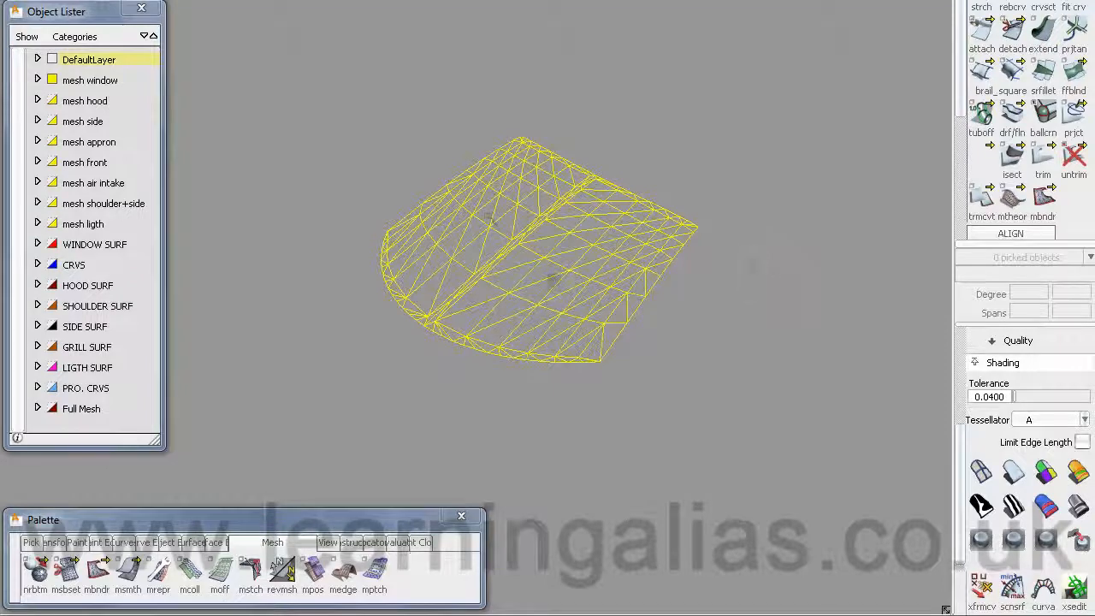
pyautogui.keyDown('alt'); pyautogui.keyDown('shift'); pyautogui.moveTo(420, 200); pyautogui.dragTo(562, 338); pyautogui.keyUp('shift'); pyautogui.keyUp('alt')
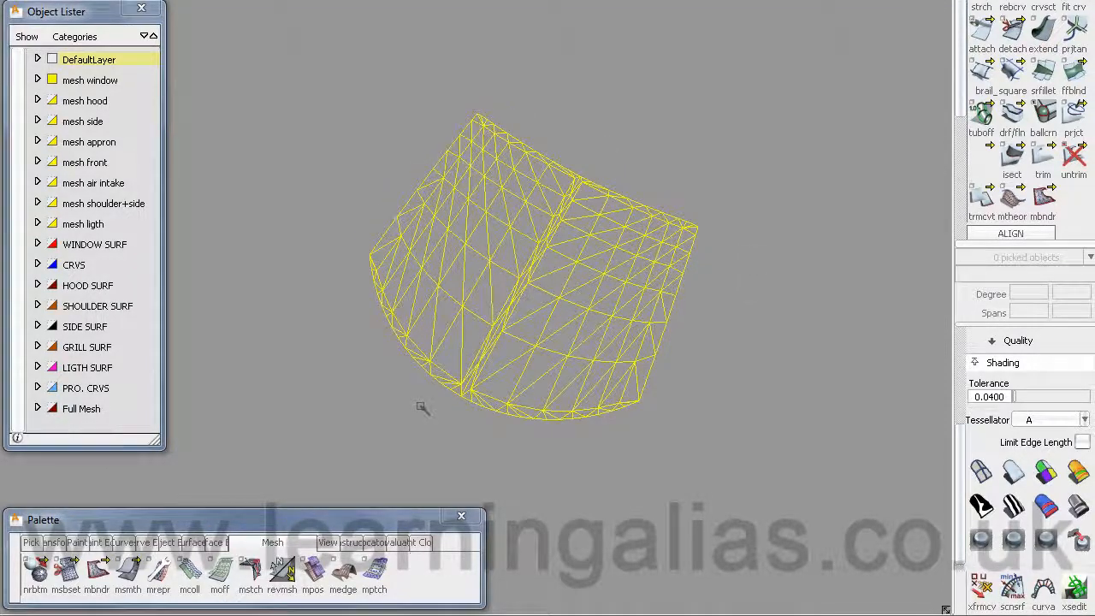
pyautogui.keyDown('alt'); pyautogui.keyDown('shift'); pyautogui.moveTo(424, 393); pyautogui.dragTo(418, 320); pyautogui.keyUp('shift'); pyautogui.keyUp('alt')
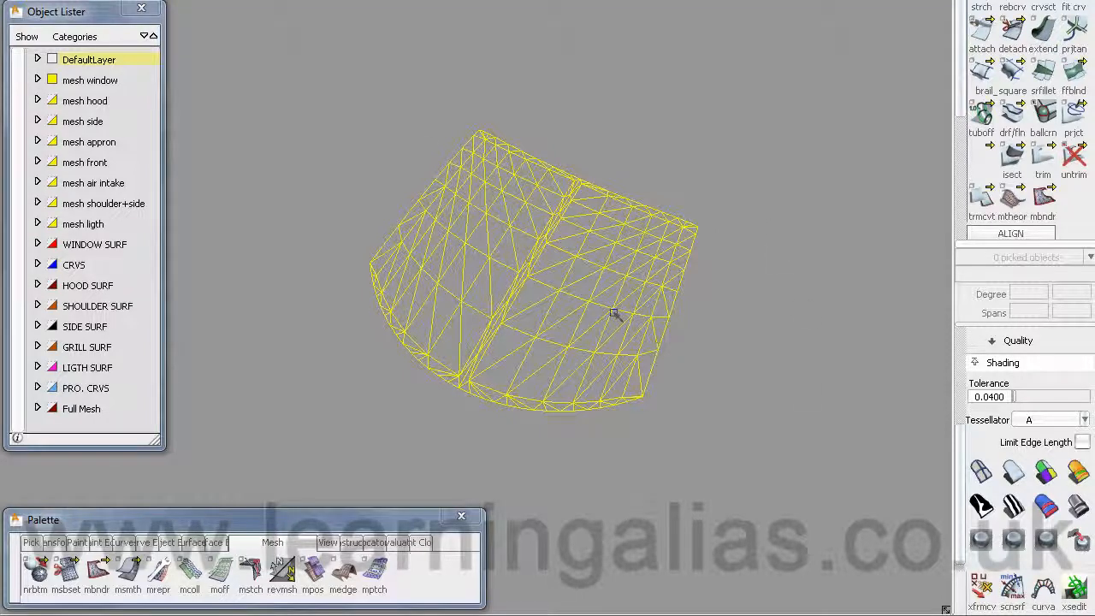
pyautogui.keyDown('alt'); pyautogui.keyDown('shift'); pyautogui.moveTo(607, 440); pyautogui.dragTo(599, 359); pyautogui.keyUp('shift'); pyautogui.keyUp('alt')
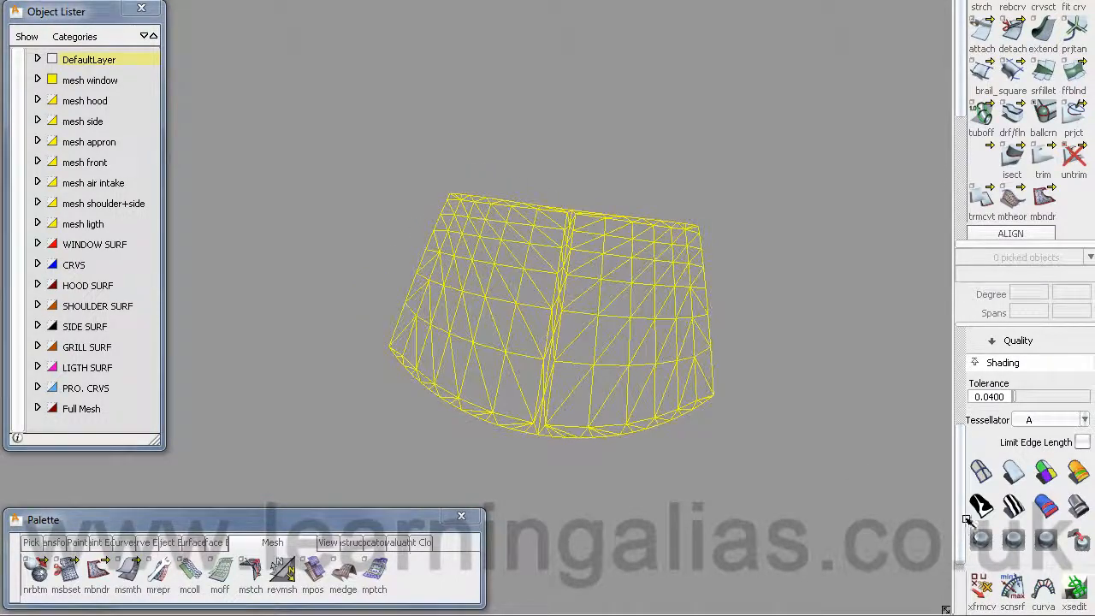
# - Examine the mirrored windshield mesh with horizontal zebra stripes and return it to an unshaded wireframe
pyautogui.click(1017, 504)
pyautogui.keyDown('ctrl'); pyautogui.keyDown('shift'); pyautogui.moveTo(478, 288); pyautogui.dragTo(433, 252, button='right'); pyautogui.keyUp('shift'); pyautogui.keyUp('ctrl')
pyautogui.moveTo(583, 403)
pyautogui.keyDown('alt'); pyautogui.keyDown('shift'); pyautogui.mouseDown()
pyautogui.moveTo(591, 350)
pyautogui.moveTo(733, 455)
pyautogui.moveTo(741, 448)
pyautogui.moveTo(664, 428)
pyautogui.moveTo(698, 479)
pyautogui.moveTo(631, 443)
pyautogui.moveTo(633, 402)
pyautogui.mouseUp(); pyautogui.keyUp('shift'); pyautogui.keyUp('alt')
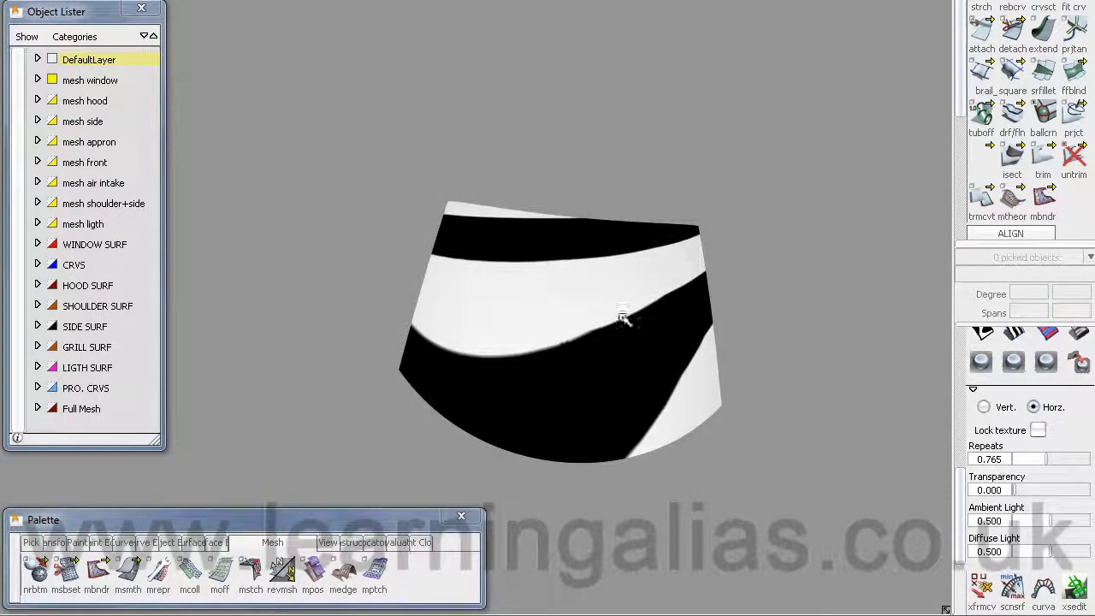
pyautogui.moveTo(572, 380)
pyautogui.keyDown('alt'); pyautogui.keyDown('shift'); pyautogui.mouseDown()
pyautogui.moveTo(562, 391)
pyautogui.moveTo(560, 379)
pyautogui.moveTo(545, 431)
pyautogui.moveTo(489, 431)
pyautogui.moveTo(489, 443)
pyautogui.mouseUp(); pyautogui.keyUp('shift'); pyautogui.keyUp('alt')
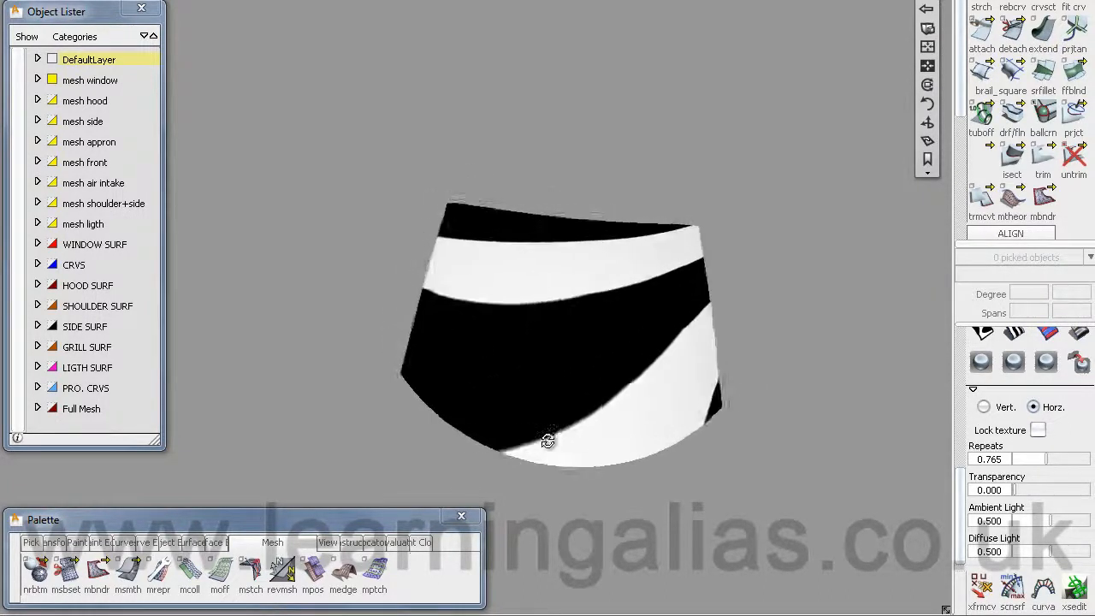
pyautogui.moveTo(503, 328)
pyautogui.keyDown('ctrl'); pyautogui.keyDown('shift'); pyautogui.mouseDown(button='right')
pyautogui.moveTo(463, 299)
pyautogui.moveTo(452, 303)
pyautogui.mouseUp(button='right'); pyautogui.keyUp('shift'); pyautogui.keyUp('ctrl')
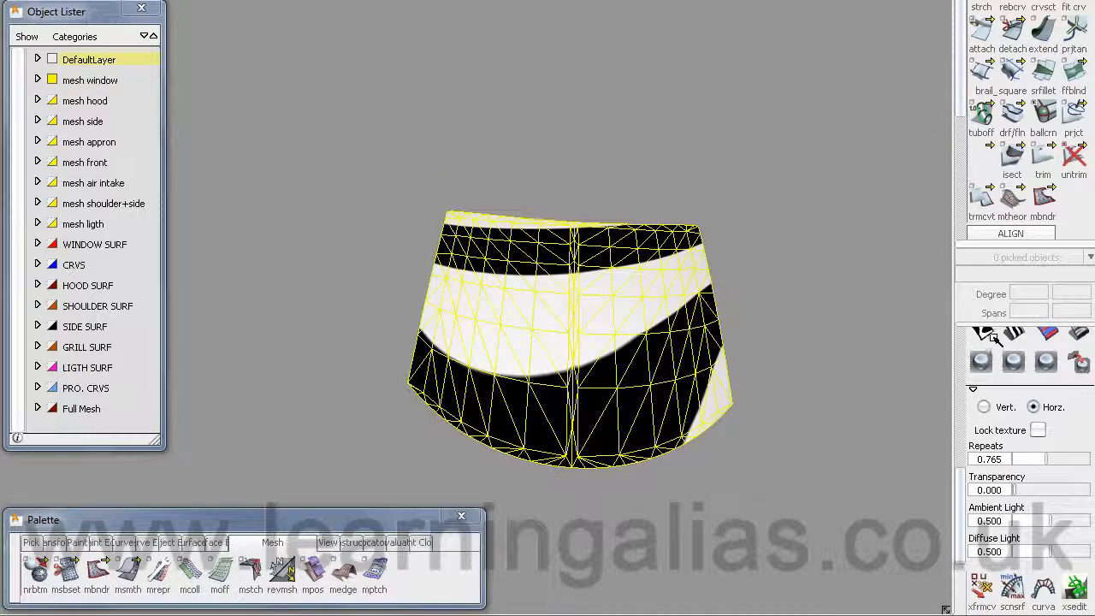
pyautogui.click(983, 333)
pyautogui.click(962, 498)
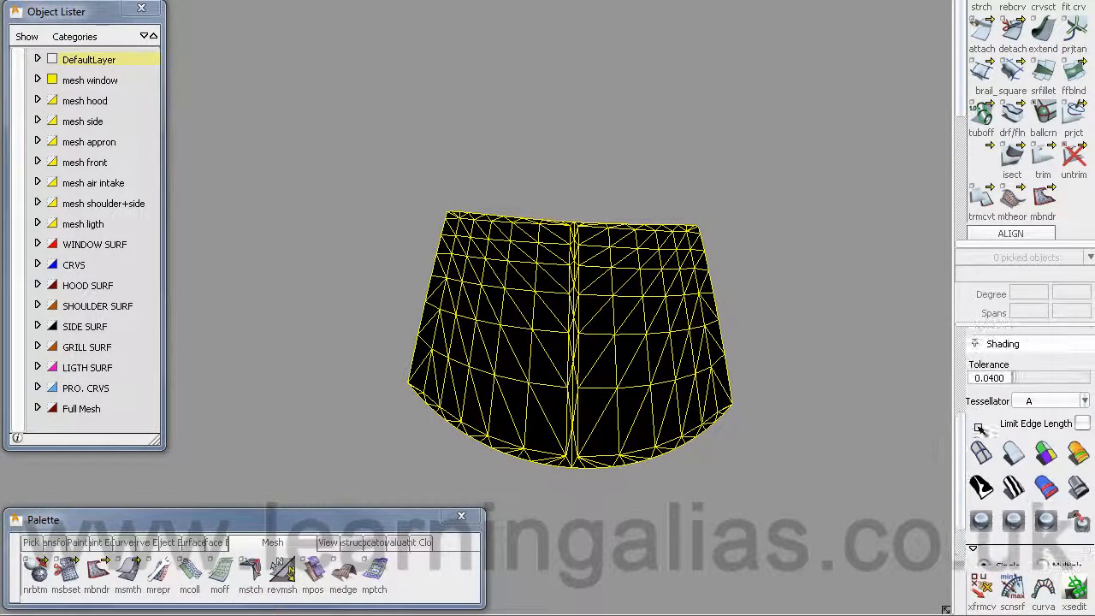
pyautogui.click(982, 448)
# - Turn symmetry back off for the mesh window layer
pyautogui.keyDown('alt'); pyautogui.keyDown('shift'); pyautogui.moveTo(626, 295); pyautogui.dragTo(553, 328); pyautogui.keyUp('shift'); pyautogui.keyUp('alt')
pyautogui.rightClick(89, 87)
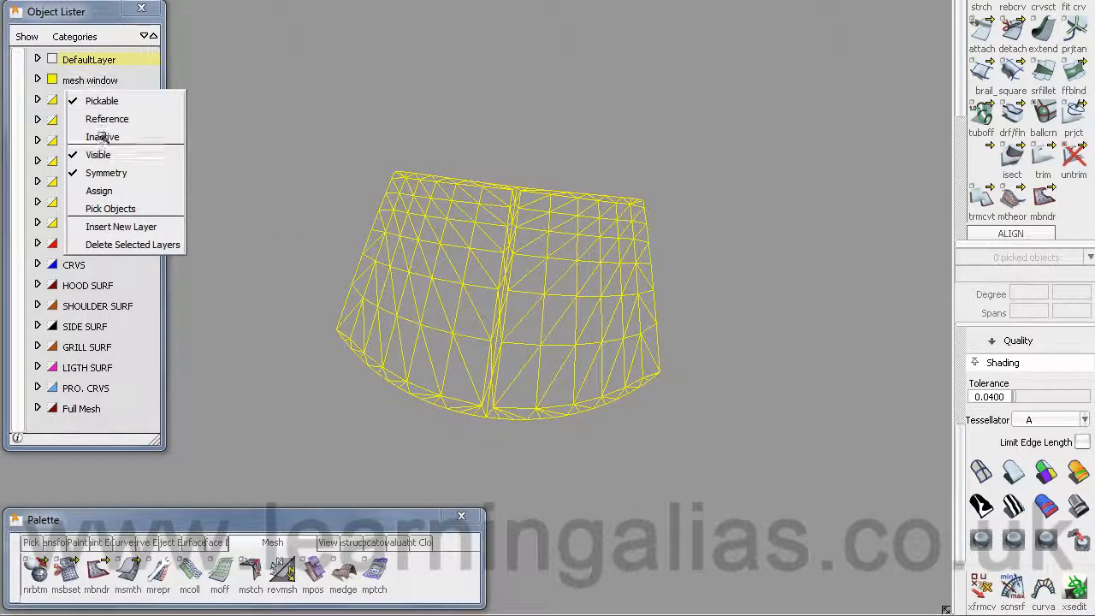
pyautogui.click(105, 172)
pyautogui.keyDown('alt'); pyautogui.keyDown('shift'); pyautogui.moveTo(648, 384); pyautogui.dragTo(540, 413); pyautogui.keyUp('shift'); pyautogui.keyUp('alt')
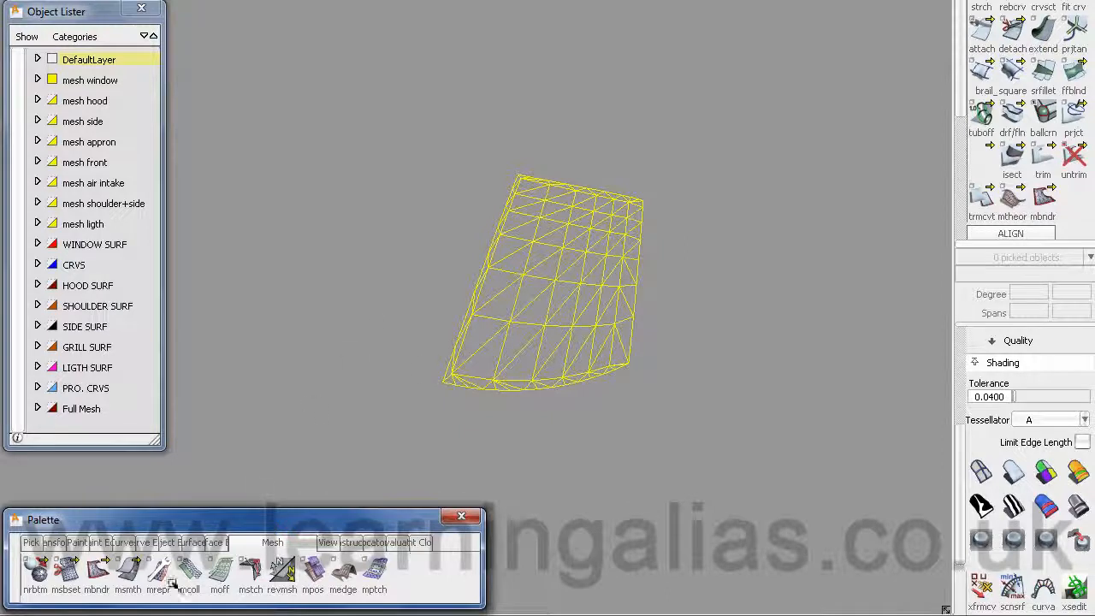
# - Extract all boundary curves of the windshield mesh with the mesh boundary tool
pyautogui.click(97, 573)
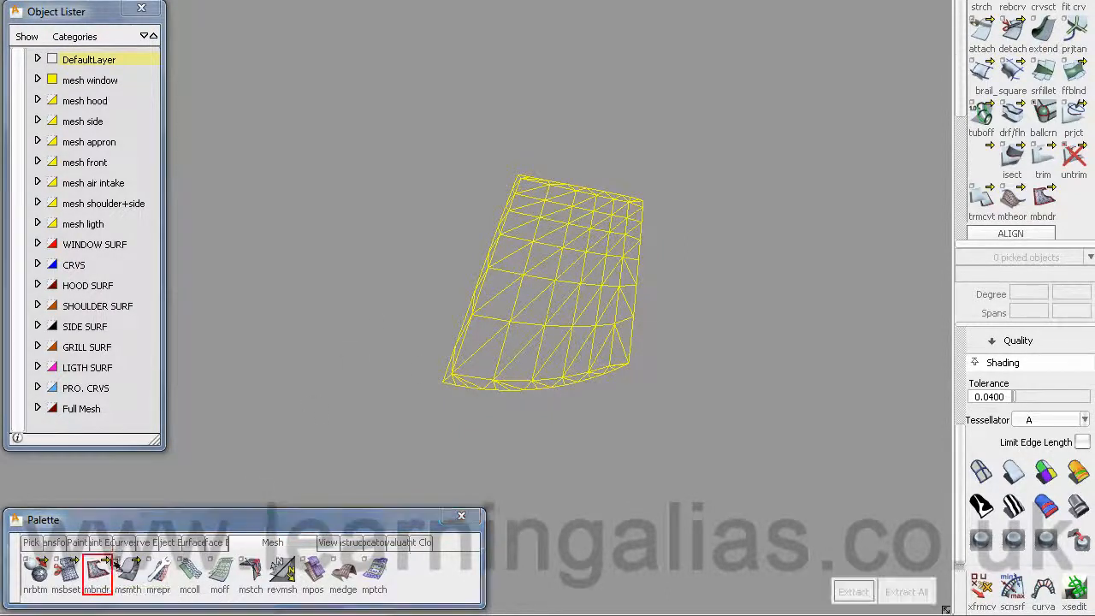
pyautogui.click(544, 266)
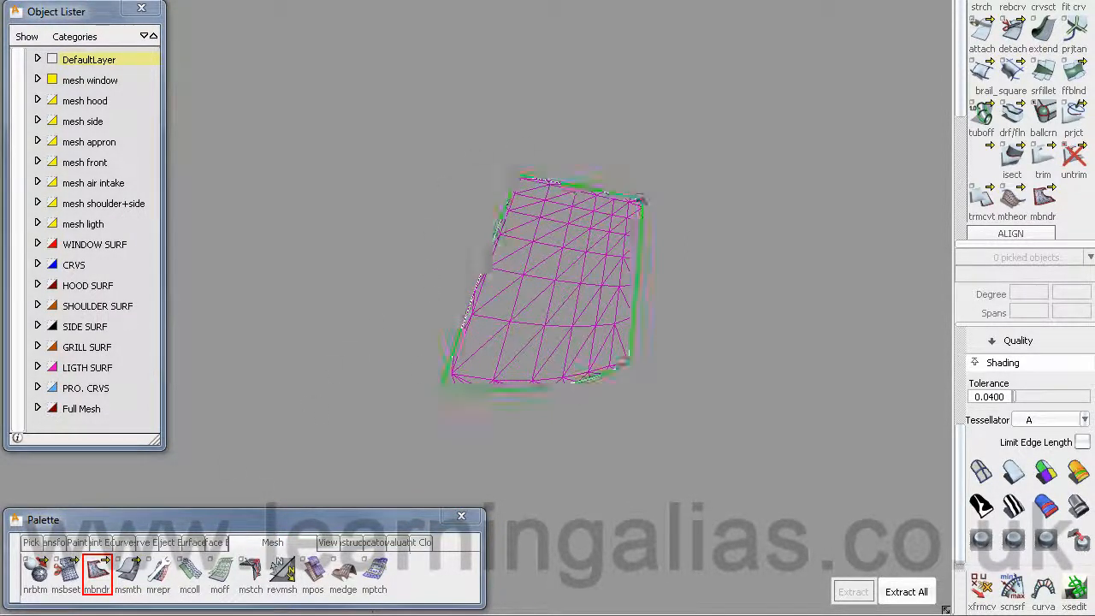
pyautogui.click(908, 593)
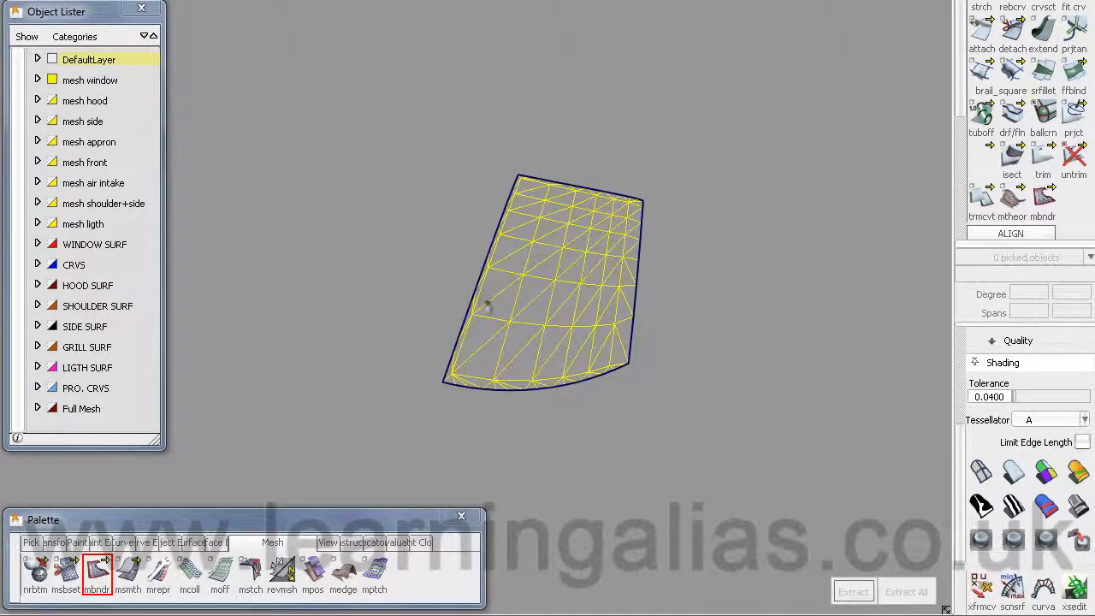
# - Hide the mesh window layer and view the extracted boundary curve on its own from a low angle
pyautogui.rightClick(85, 86)
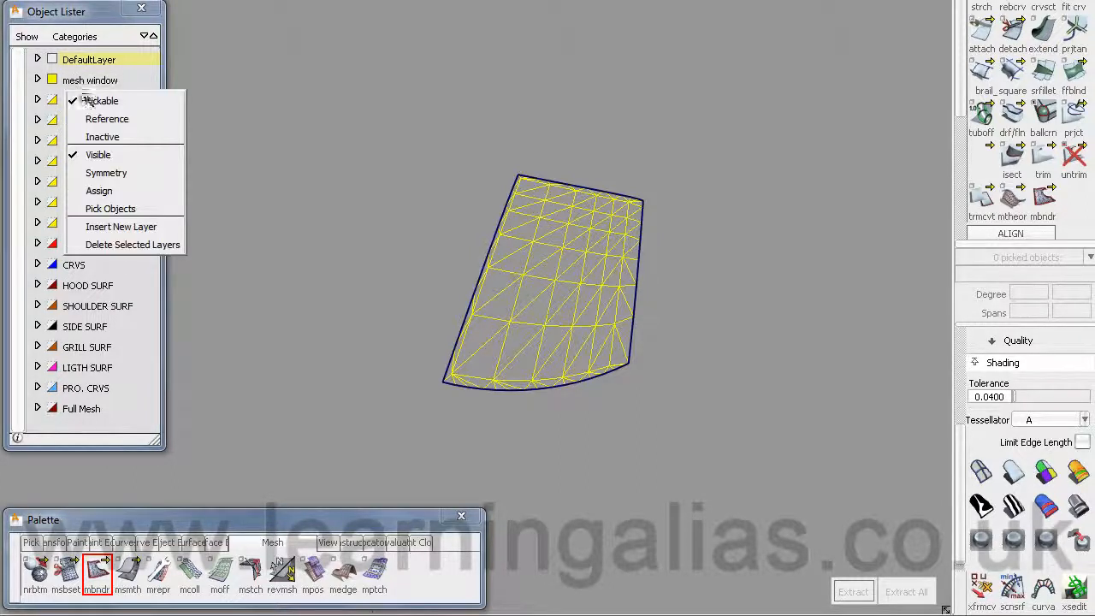
pyautogui.click(101, 152)
pyautogui.keyDown('alt'); pyautogui.keyDown('shift'); pyautogui.moveTo(753, 391); pyautogui.dragTo(541, 365); pyautogui.keyUp('shift'); pyautogui.keyUp('alt')
pyautogui.keyDown('alt'); pyautogui.keyDown('shift'); pyautogui.moveTo(540, 366); pyautogui.dragTo(553, 459, button='middle'); pyautogui.keyUp('shift'); pyautogui.keyUp('alt')
pyautogui.keyDown('alt'); pyautogui.keyDown('shift'); pyautogui.click(558, 343); pyautogui.keyUp('shift'); pyautogui.keyUp('alt')
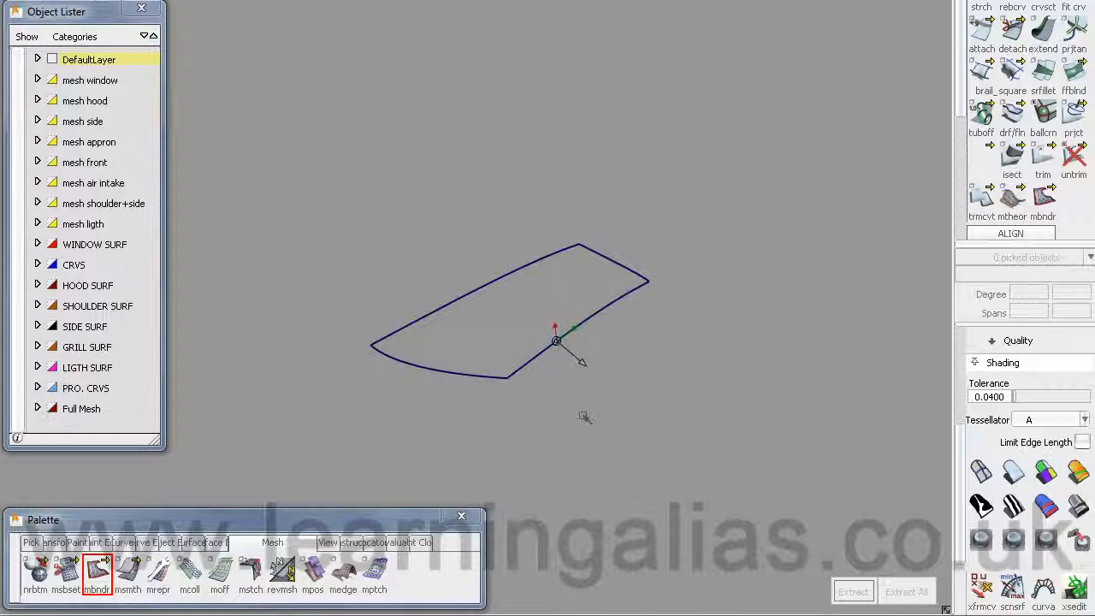
pyautogui.keyDown('alt'); pyautogui.keyDown('shift'); pyautogui.moveTo(584, 418); pyautogui.dragTo(561, 370, button='right'); pyautogui.keyUp('shift'); pyautogui.keyUp('alt')
pyautogui.keyDown('alt'); pyautogui.keyDown('shift'); pyautogui.moveTo(561, 371); pyautogui.dragTo(722, 330, button='middle'); pyautogui.keyUp('shift'); pyautogui.keyUp('alt')
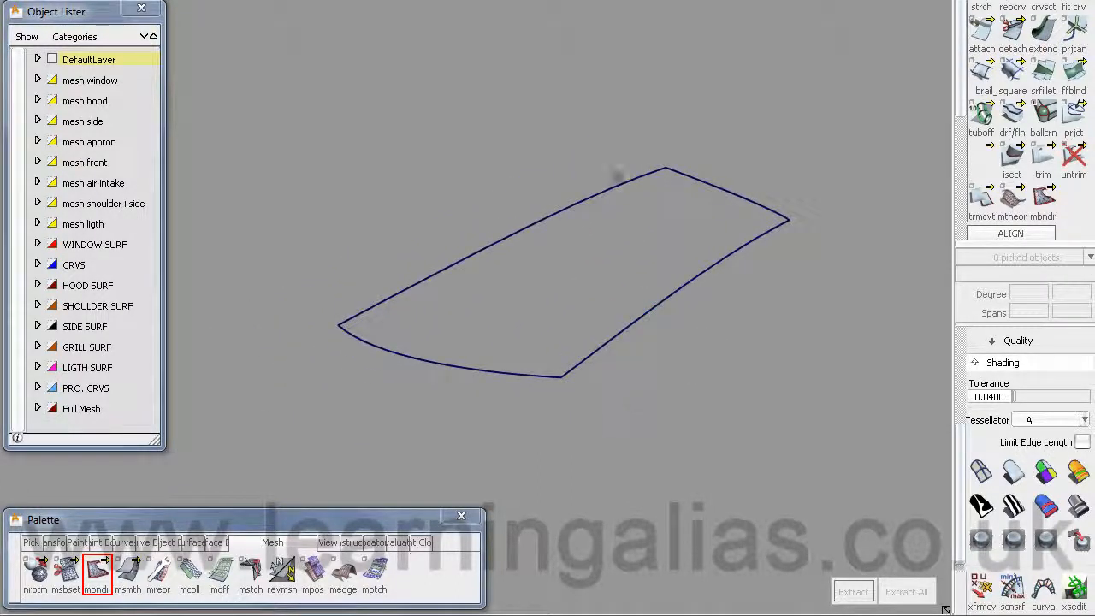
pyautogui.keyDown('alt'); pyautogui.keyDown('shift'); pyautogui.moveTo(566, 179); pyautogui.dragTo(587, 252); pyautogui.keyUp('shift'); pyautogui.keyUp('alt')
# - Pick the extracted boundary curve to check its degree and span count, and deselect it
pyautogui.keyDown('ctrl'); pyautogui.keyDown('shift'); pyautogui.moveTo(588, 252); pyautogui.dragTo(524, 318); pyautogui.keyUp('shift'); pyautogui.keyUp('ctrl')
pyautogui.moveTo(415, 435); pyautogui.dragTo(609, 312)
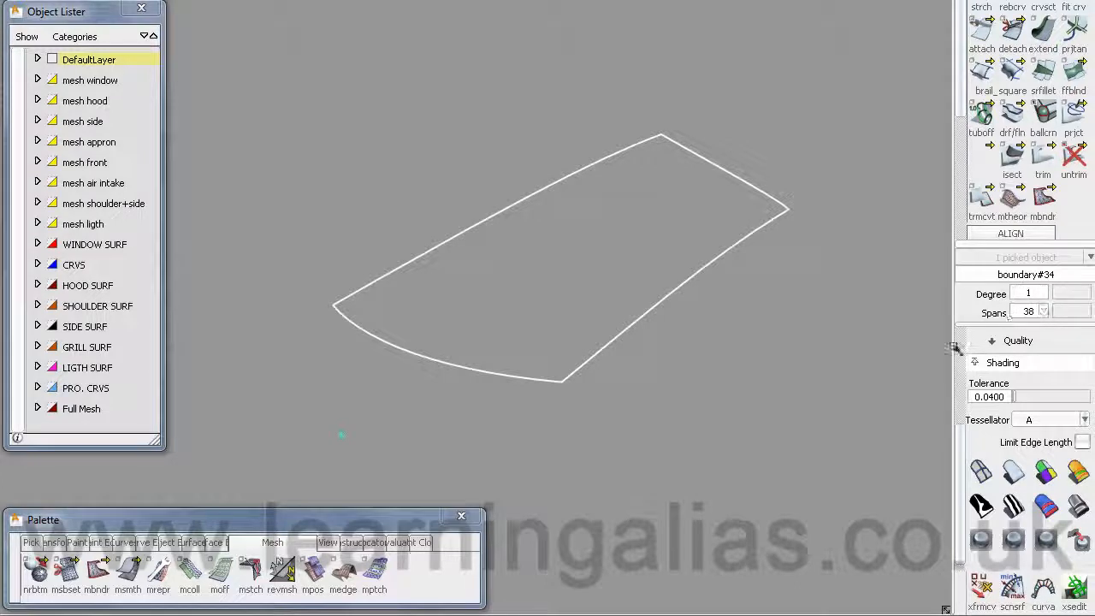
pyautogui.keyDown('alt'); pyautogui.keyDown('shift'); pyautogui.moveTo(379, 359); pyautogui.dragTo(392, 330); pyautogui.keyUp('shift'); pyautogui.keyUp('alt')
pyautogui.keyDown('ctrl'); pyautogui.keyDown('shift'); pyautogui.moveTo(568, 297); pyautogui.dragTo(535, 311); pyautogui.keyUp('shift'); pyautogui.keyUp('ctrl')
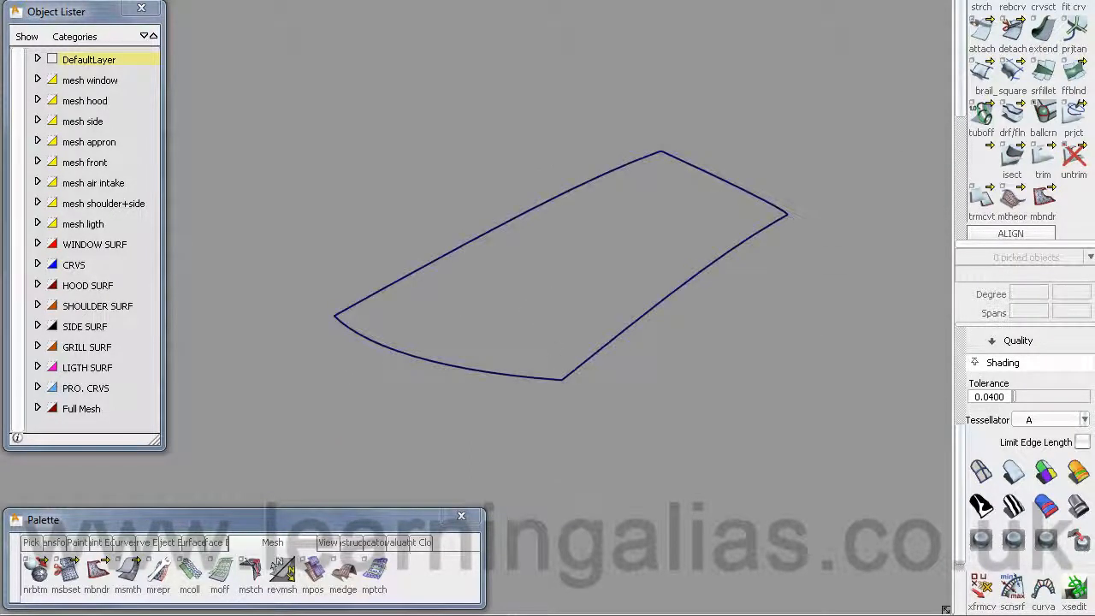
# - Detach the boundary curve at each of its four corners to split it into separate edges
pyautogui.click(1015, 30)
pyautogui.click(167, 543)
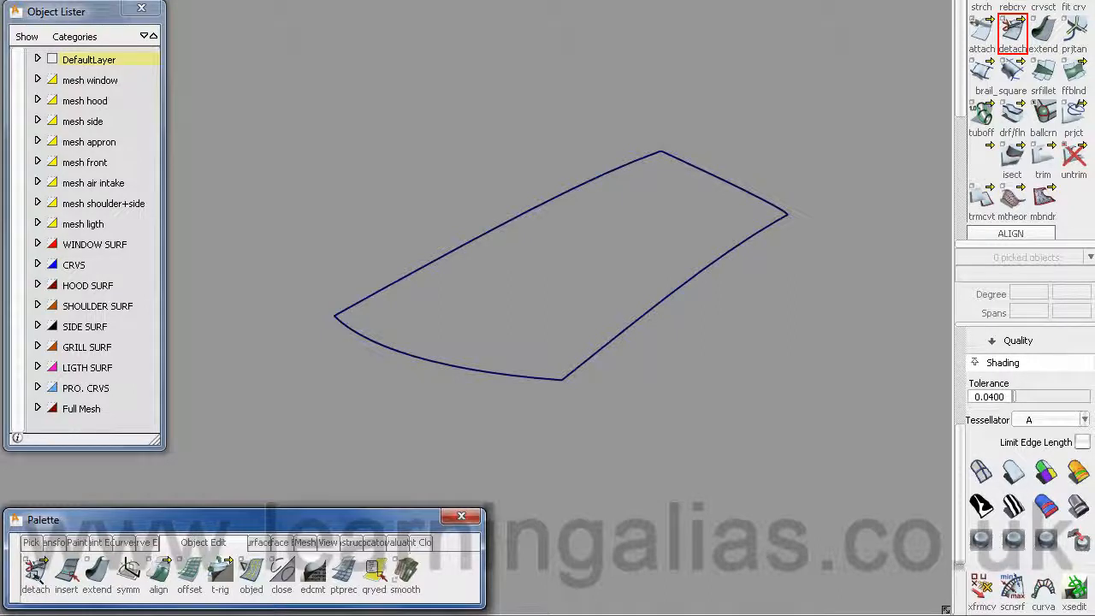
pyautogui.moveTo(32, 574)
pyautogui.mouseDown()
pyautogui.moveTo(36, 489)
pyautogui.moveTo(35, 572)
pyautogui.mouseUp()
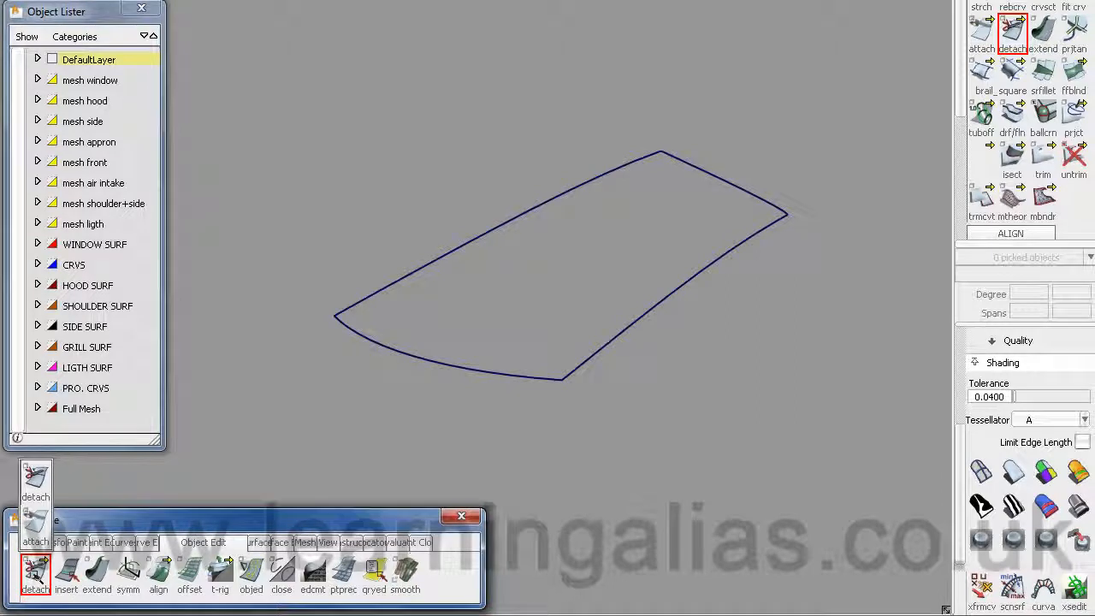
pyautogui.click(787, 215)
pyautogui.press('space')
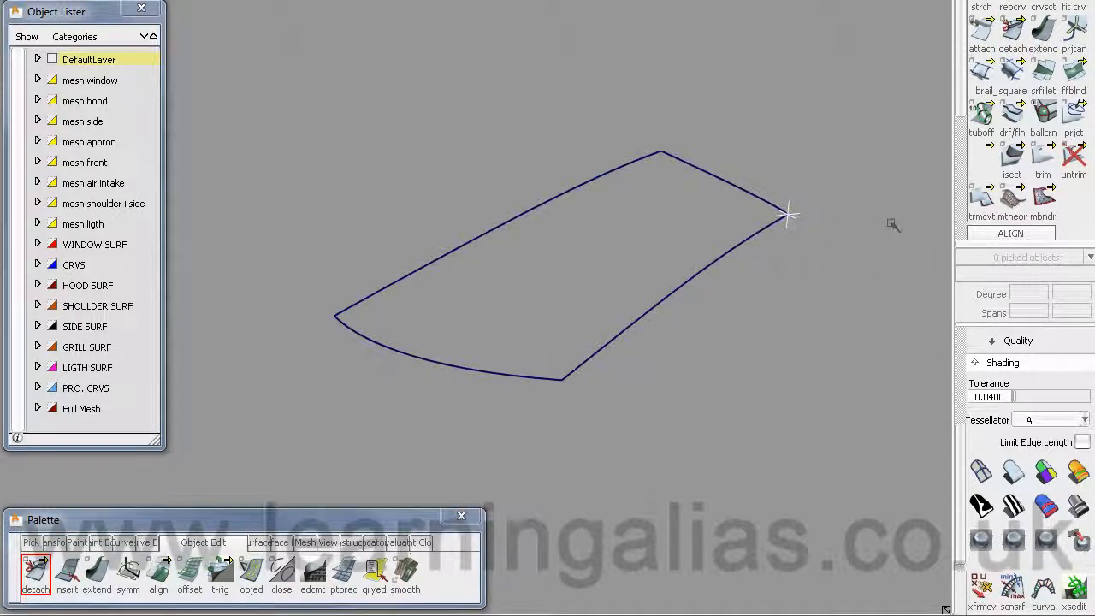
pyautogui.moveTo(672, 156)
pyautogui.mouseDown()
pyautogui.moveTo(755, 110)
pyautogui.moveTo(650, 13)
pyautogui.mouseUp()
pyautogui.press('space')
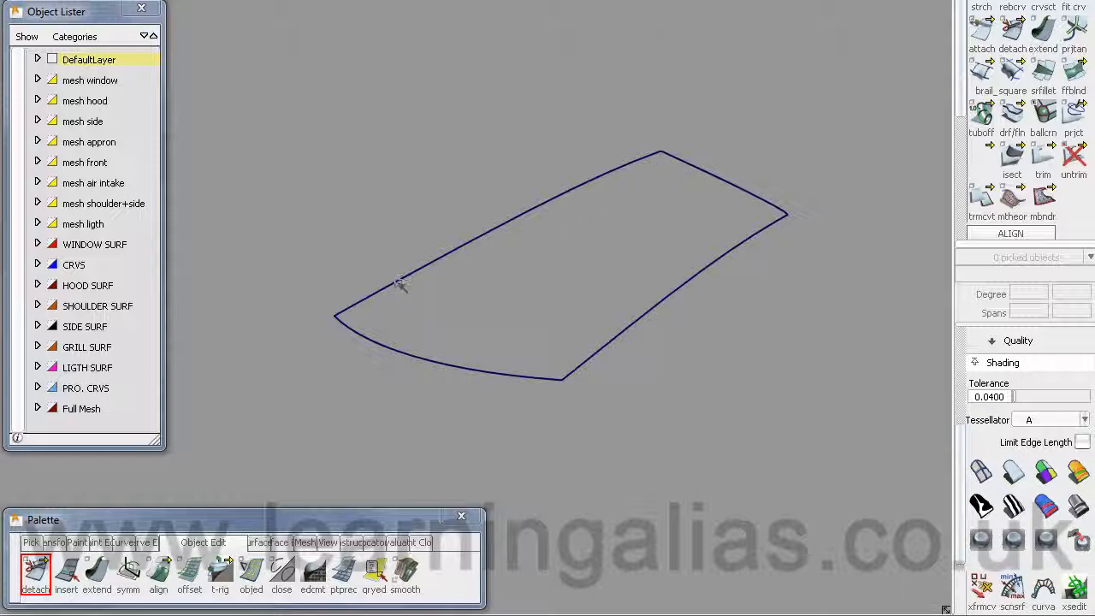
pyautogui.moveTo(400, 285); pyautogui.dragTo(276, 308)
pyautogui.press('space')
pyautogui.moveTo(574, 374); pyautogui.dragTo(545, 411)
pyautogui.press('space')
# - Pick the four detached edges one by one to check that they are separate curves, and deselect them
pyautogui.keyDown('ctrl'); pyautogui.keyDown('shift'); pyautogui.moveTo(714, 386); pyautogui.dragTo(627, 405); pyautogui.keyUp('shift'); pyautogui.keyUp('ctrl')
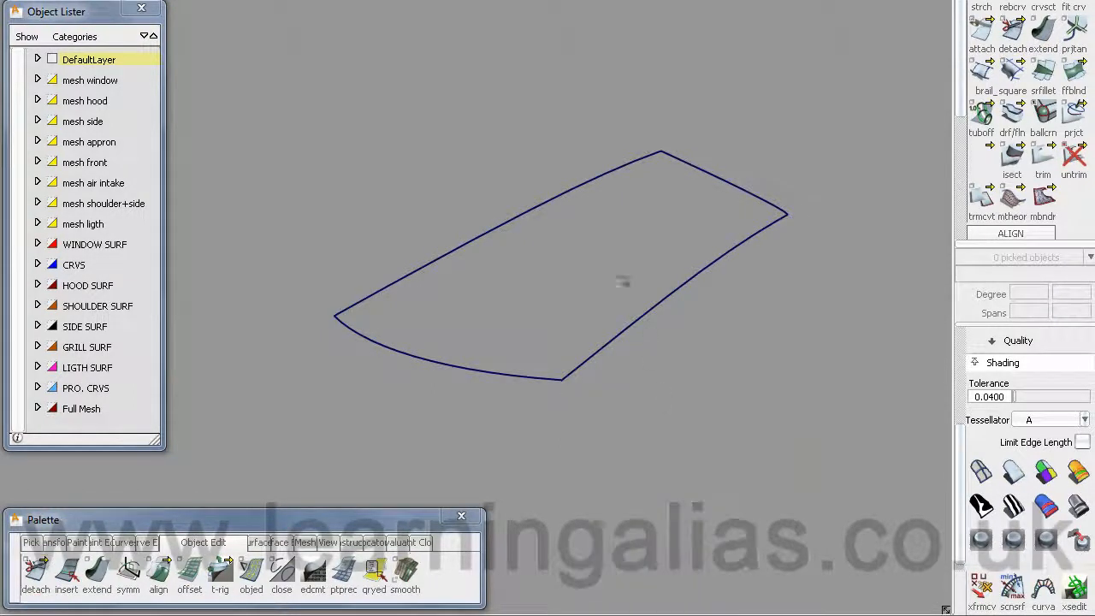
pyautogui.moveTo(624, 279); pyautogui.dragTo(685, 356)
pyautogui.click(711, 176)
pyautogui.click(481, 237)
pyautogui.click(349, 327)
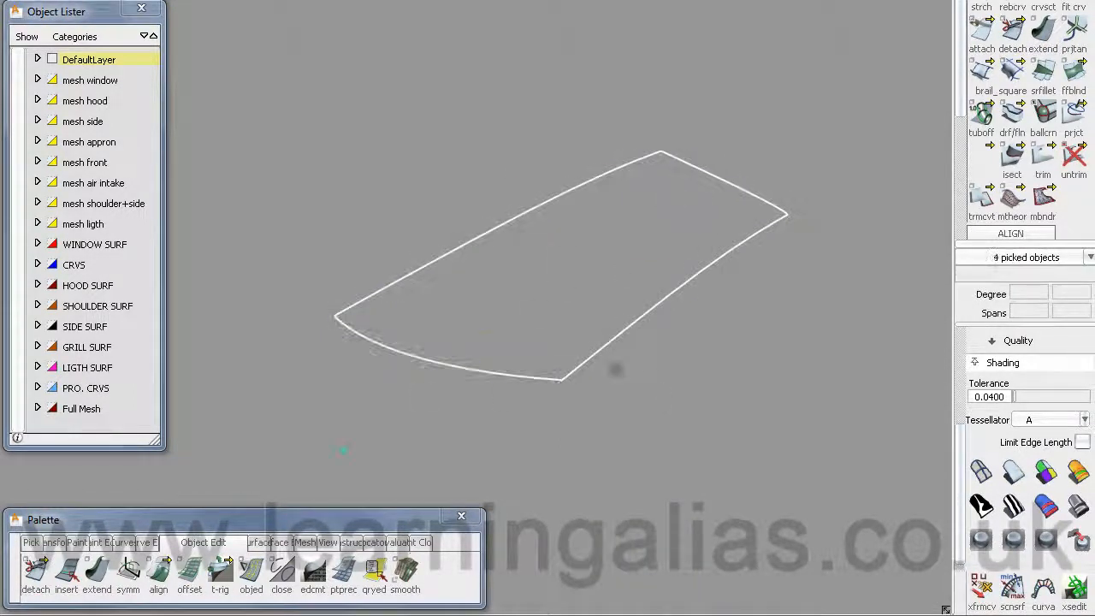
pyautogui.keyDown('ctrl'); pyautogui.keyDown('shift'); pyautogui.moveTo(706, 398); pyautogui.dragTo(636, 397); pyautogui.keyUp('shift'); pyautogui.keyUp('ctrl')
pyautogui.keyDown('alt'); pyautogui.keyDown('shift'); pyautogui.moveTo(777, 401); pyautogui.dragTo(715, 394); pyautogui.keyUp('shift'); pyautogui.keyUp('alt')
# - Pick the upper long boundary edge, check its degree and spans, and inspect its shape from the side
pyautogui.click(541, 236)
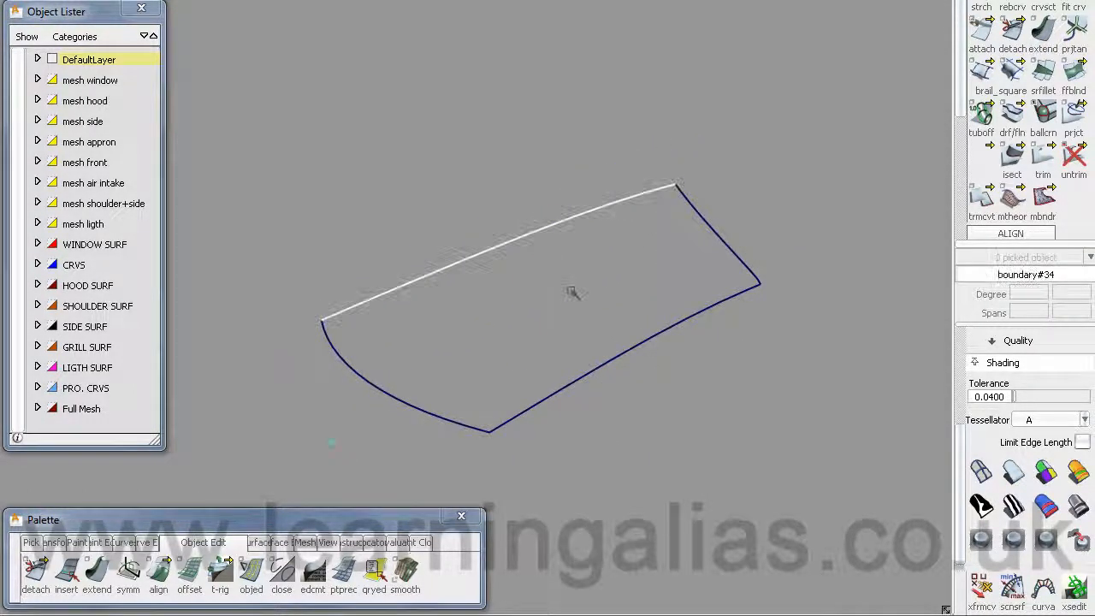
pyautogui.keyDown('alt'); pyautogui.keyDown('shift'); pyautogui.moveTo(602, 404); pyautogui.dragTo(610, 369); pyautogui.keyUp('shift'); pyautogui.keyUp('alt')
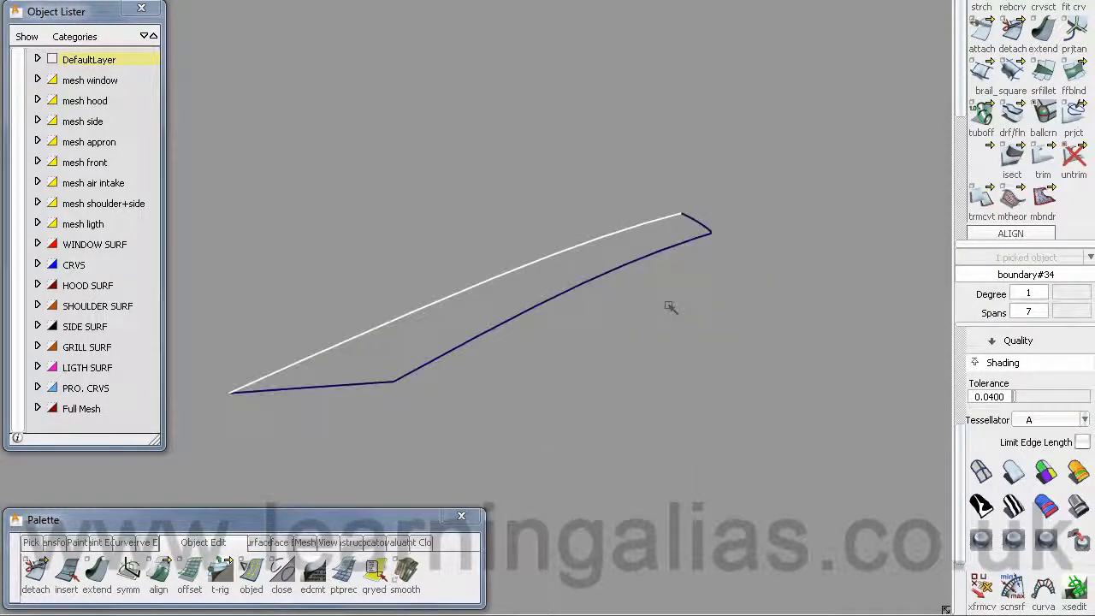
pyautogui.keyDown('alt'); pyautogui.keyDown('shift'); pyautogui.moveTo(545, 343); pyautogui.dragTo(698, 353, button='middle'); pyautogui.keyUp('shift'); pyautogui.keyUp('alt')
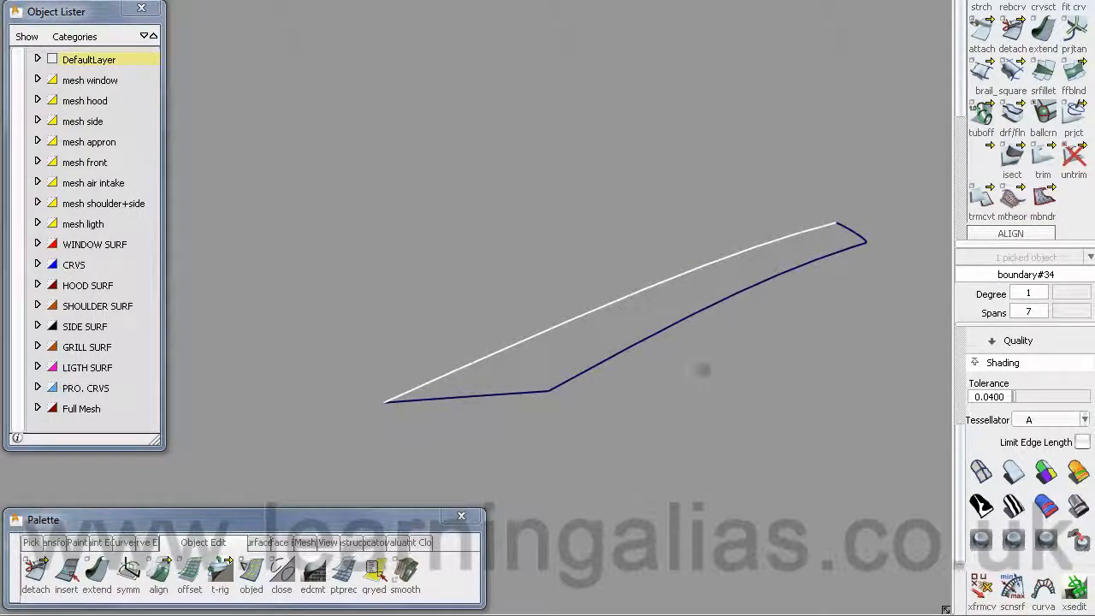
pyautogui.keyDown('alt'); pyautogui.keyDown('shift'); pyautogui.moveTo(772, 348); pyautogui.dragTo(653, 350, button='middle'); pyautogui.keyUp('shift'); pyautogui.keyUp('alt')
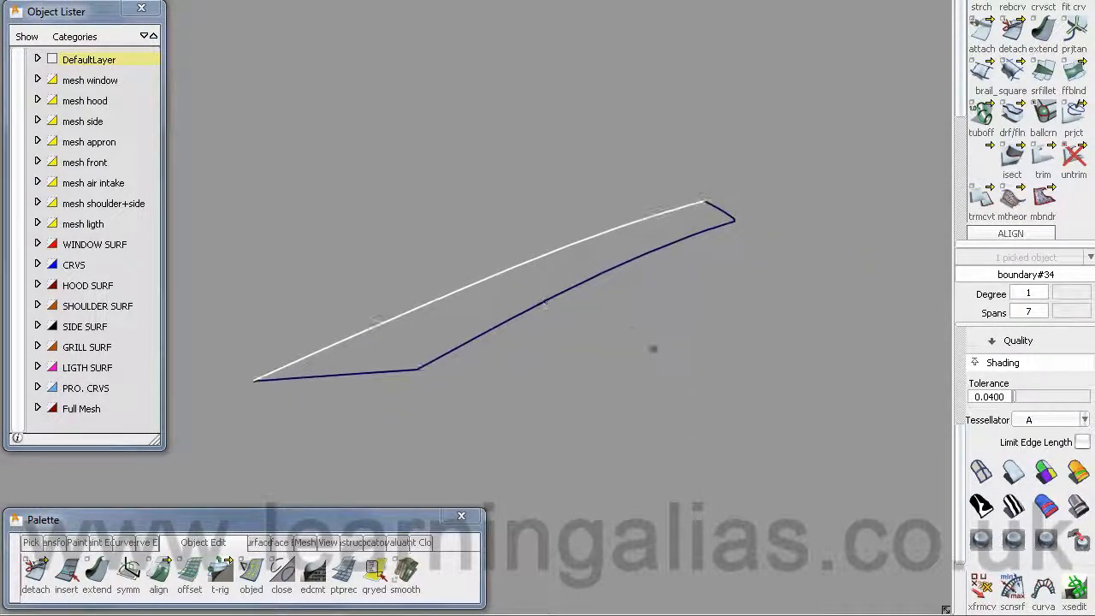
pyautogui.click(632, 367)
# - Draw a degree 5 edit point curve with chord knot spacing between the two ends of the lower long boundary edge
pyautogui.keyDown('alt'); pyautogui.keyDown('shift'); pyautogui.moveTo(630, 367); pyautogui.dragTo(655, 379); pyautogui.keyUp('shift'); pyautogui.keyUp('alt')
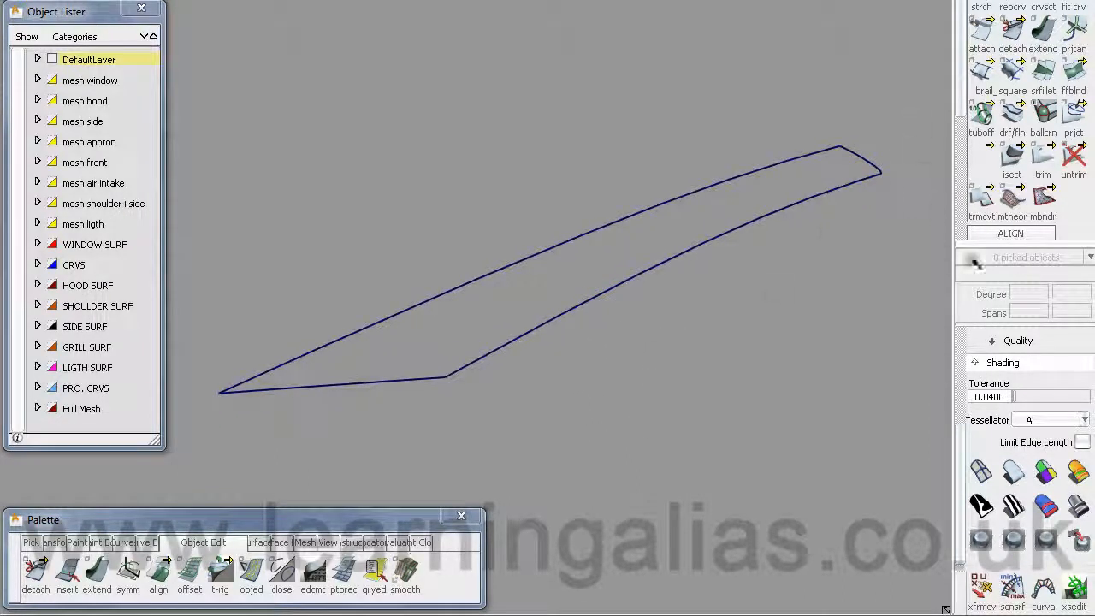
pyautogui.scroll(-1, 969, 140)
pyautogui.scroll(-5, 969, 140)
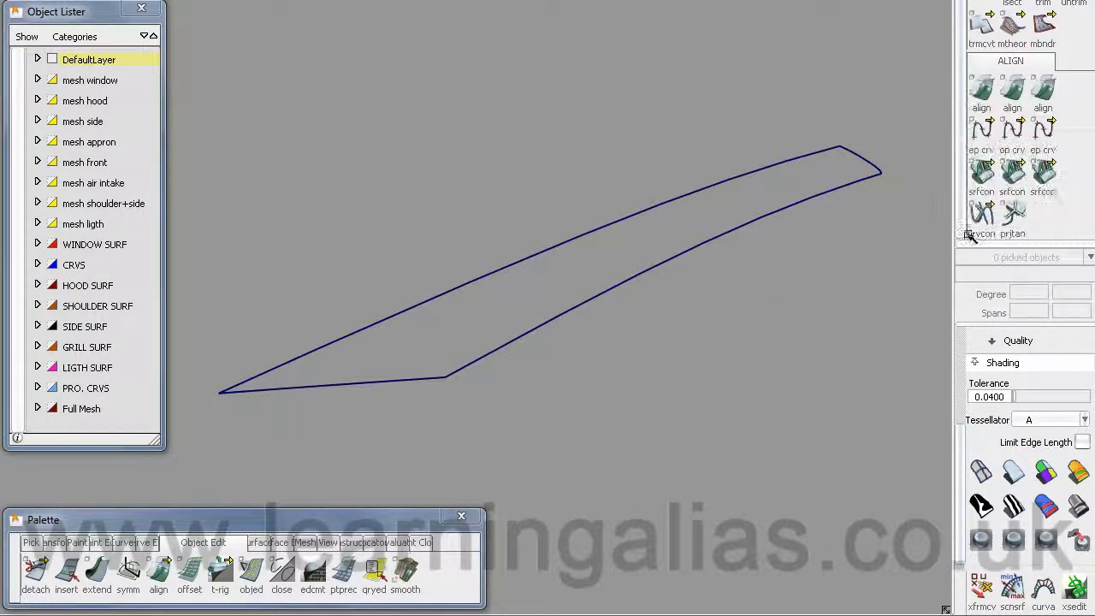
pyautogui.doubleClick(1043, 130)
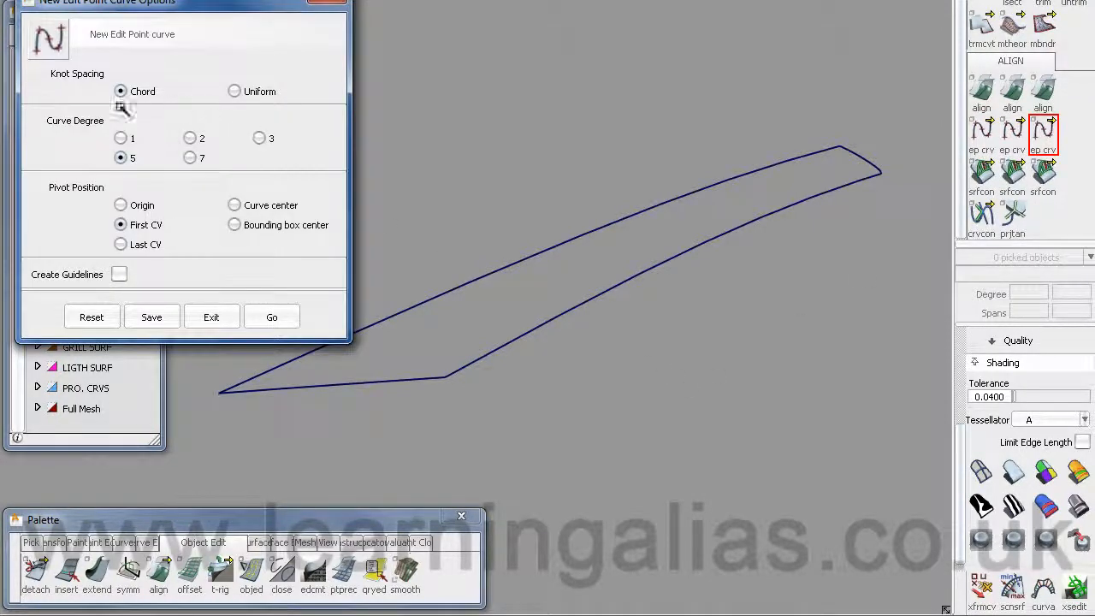
pyautogui.moveTo(179, 8); pyautogui.dragTo(182, 30)
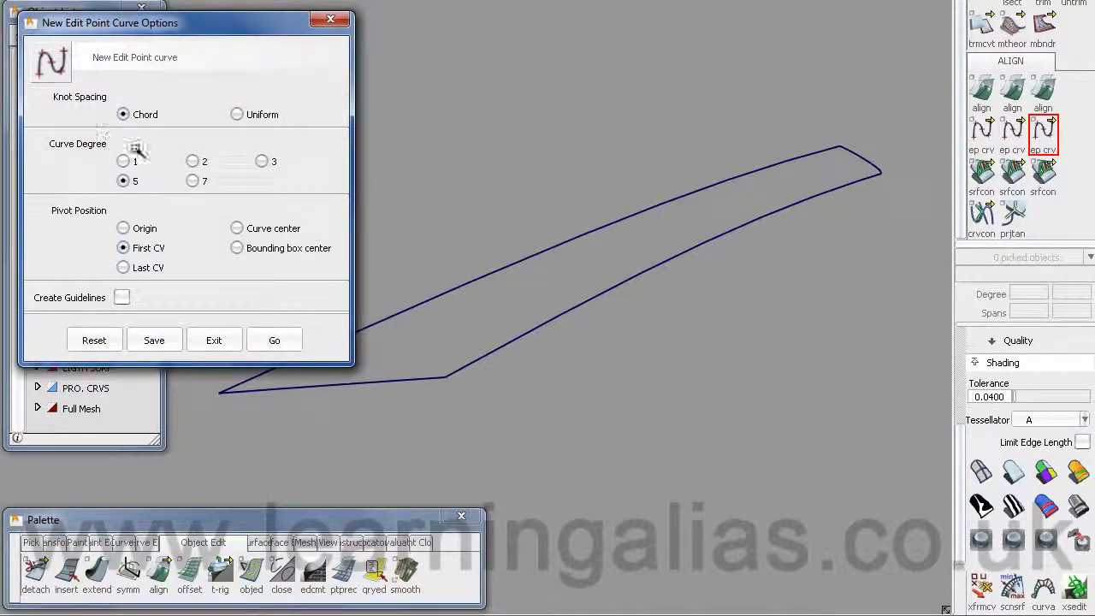
pyautogui.click(274, 341)
pyautogui.click(881, 173)
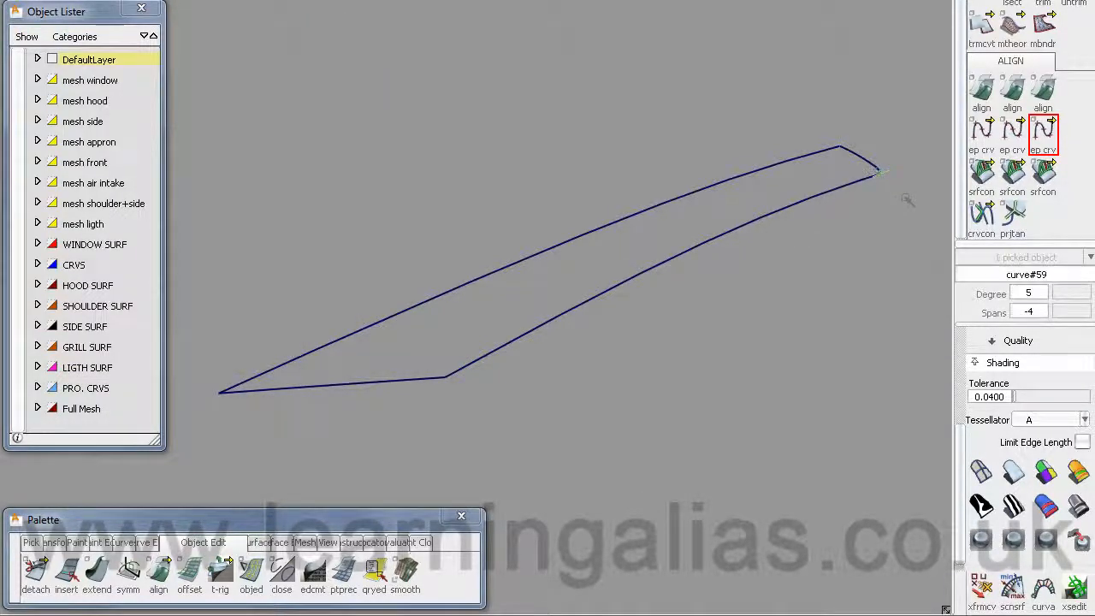
pyautogui.click(444, 377)
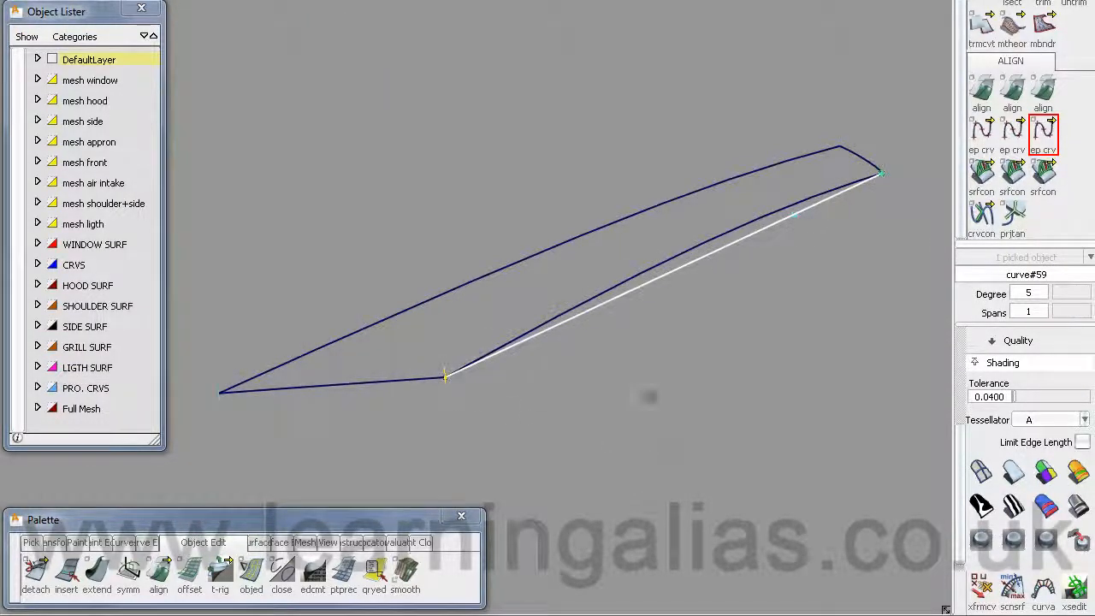
# - Raise the new curve's inner CVs together to bring it up to the lower long boundary edge
pyautogui.keyDown('ctrl'); pyautogui.keyDown('shift'); pyautogui.moveTo(738, 351); pyautogui.dragTo(685, 333); pyautogui.keyUp('shift'); pyautogui.keyUp('ctrl')
pyautogui.moveTo(457, 154); pyautogui.dragTo(710, 342)
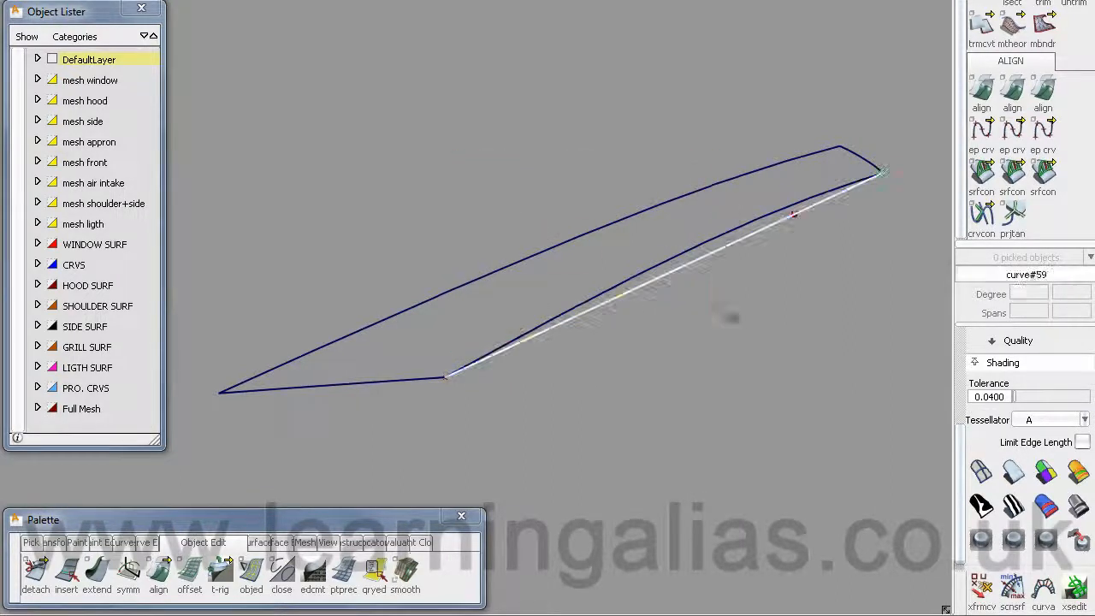
pyautogui.moveTo(690, 169); pyautogui.dragTo(825, 226)
pyautogui.keyDown('ctrl'); pyautogui.keyDown('shift'); pyautogui.moveTo(623, 393); pyautogui.dragTo(618, 406, button='middle'); pyautogui.keyUp('shift'); pyautogui.keyUp('ctrl')
pyautogui.moveTo(615, 425); pyautogui.dragTo(615, 415, button='right')
# - Adjust individual inner CVs vertically so the new curve follows the boundary edge along its whole length
pyautogui.keyDown('ctrl'); pyautogui.keyDown('shift'); pyautogui.moveTo(670, 415); pyautogui.dragTo(538, 370); pyautogui.keyUp('shift'); pyautogui.keyUp('ctrl')
pyautogui.moveTo(467, 304); pyautogui.dragTo(546, 340)
pyautogui.keyDown('ctrl'); pyautogui.keyDown('shift'); pyautogui.moveTo(573, 381); pyautogui.dragTo(568, 364, button='middle'); pyautogui.keyUp('shift'); pyautogui.keyUp('ctrl')
pyautogui.moveTo(566, 360); pyautogui.dragTo(570, 368, button='right')
pyautogui.moveTo(693, 296); pyautogui.dragTo(659, 282, button='right')
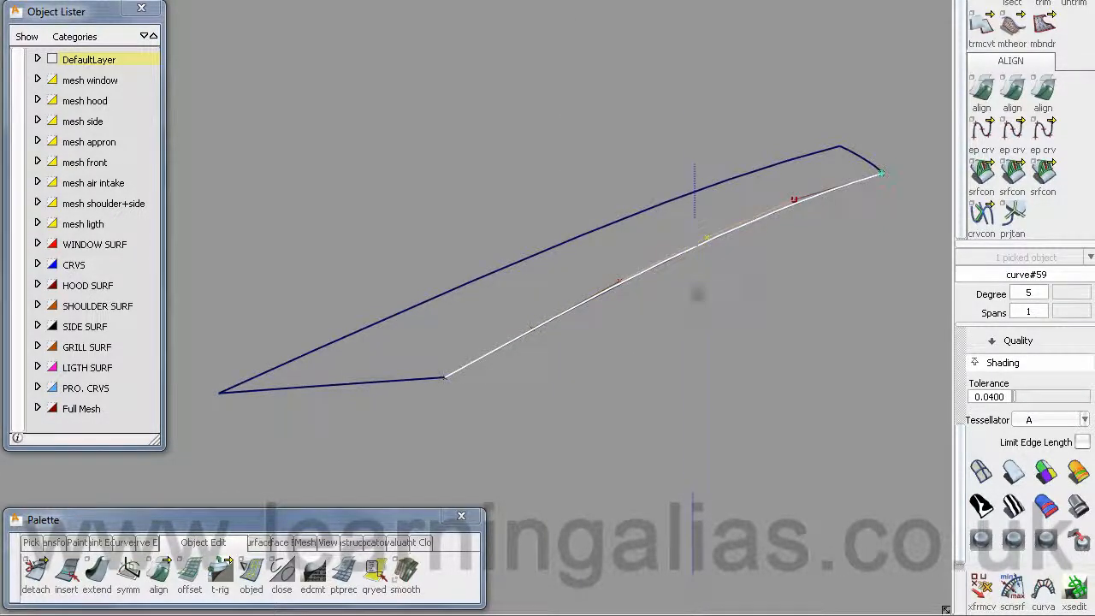
pyautogui.click(651, 363)
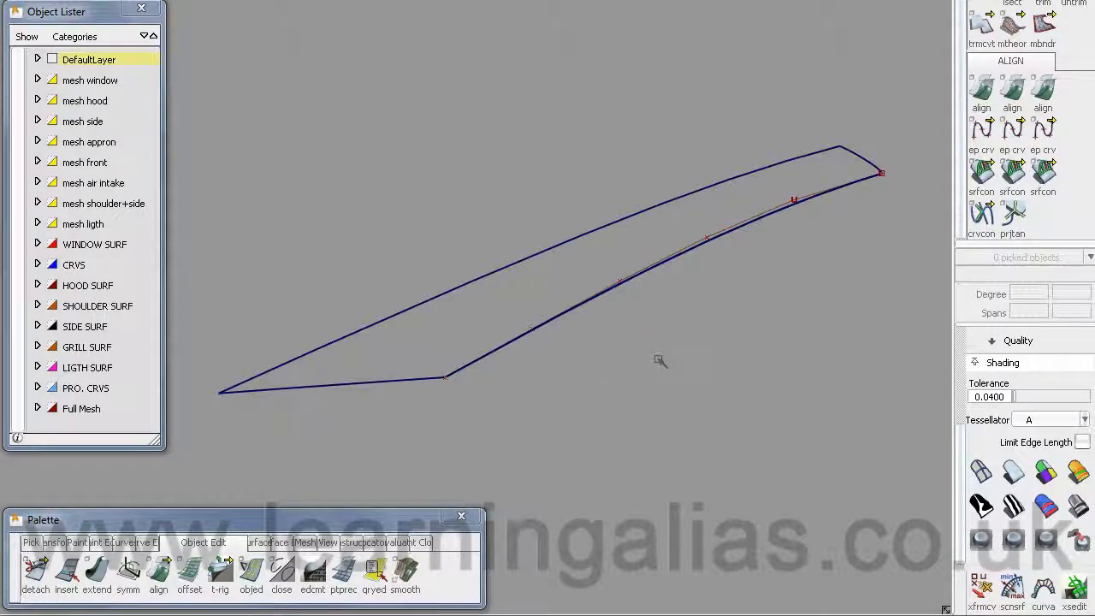
# - In the top view, pick the new curve's middle CVs and shift them together onto the boundary edge
pyautogui.press('F5')
pyautogui.keyDown('alt'); pyautogui.keyDown('shift'); pyautogui.moveTo(662, 440); pyautogui.dragTo(599, 174, button='middle'); pyautogui.keyUp('shift'); pyautogui.keyUp('alt')
pyautogui.keyDown('alt'); pyautogui.keyDown('shift'); pyautogui.moveTo(599, 174); pyautogui.dragTo(607, 374, button='right'); pyautogui.keyUp('shift'); pyautogui.keyUp('alt')
pyautogui.keyDown('alt'); pyautogui.keyDown('shift'); pyautogui.moveTo(606, 374); pyautogui.dragTo(545, 351, button='middle'); pyautogui.keyUp('shift'); pyautogui.keyUp('alt')
pyautogui.keyDown('ctrl'); pyautogui.keyDown('shift'); pyautogui.moveTo(545, 352); pyautogui.dragTo(552, 305); pyautogui.keyUp('shift'); pyautogui.keyUp('ctrl')
pyautogui.keyDown('alt'); pyautogui.keyDown('shift'); pyautogui.moveTo(553, 305); pyautogui.dragTo(452, 315, button='right'); pyautogui.keyUp('shift'); pyautogui.keyUp('alt')
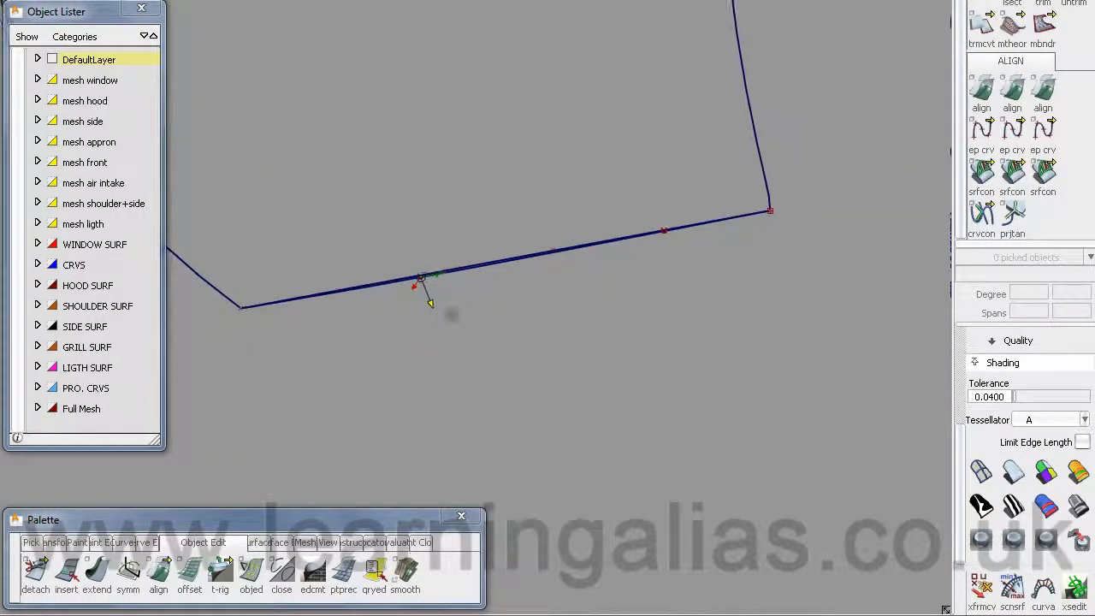
pyautogui.moveTo(320, 256); pyautogui.dragTo(440, 318)
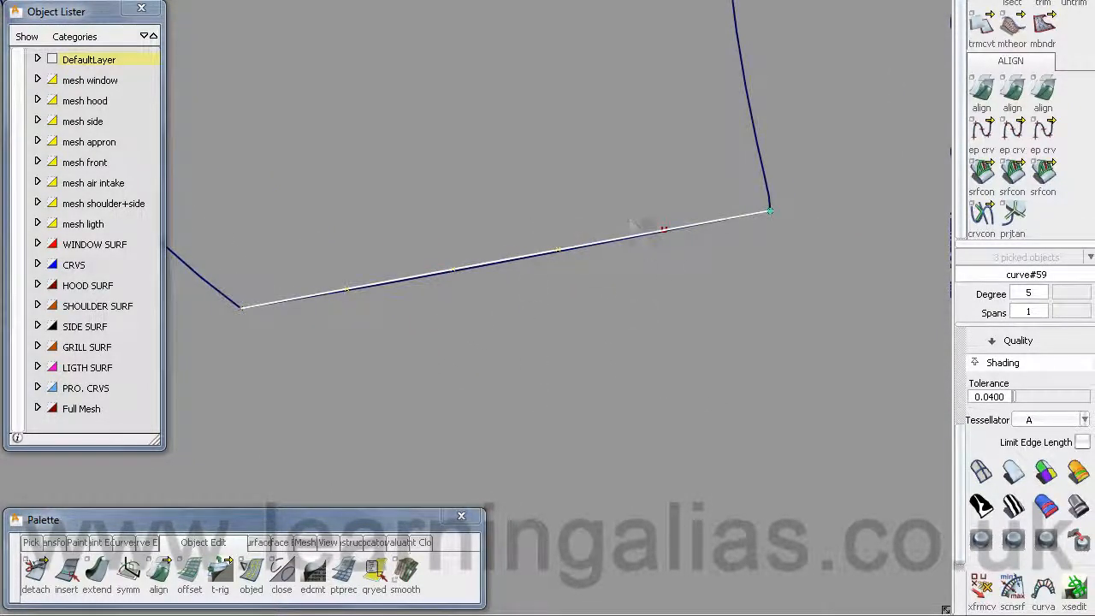
pyautogui.keyDown('alt'); pyautogui.keyDown('shift'); pyautogui.moveTo(444, 376); pyautogui.dragTo(557, 368, button='right'); pyautogui.keyUp('shift'); pyautogui.keyUp('alt')
pyautogui.keyDown('alt'); pyautogui.keyDown('shift'); pyautogui.moveTo(556, 368); pyautogui.dragTo(477, 384, button='middle'); pyautogui.keyUp('shift'); pyautogui.keyUp('alt')
pyautogui.moveTo(541, 422)
pyautogui.keyDown('ctrl'); pyautogui.keyDown('shift'); pyautogui.mouseDown(button='right')
pyautogui.moveTo(540, 382)
pyautogui.moveTo(534, 428)
pyautogui.mouseUp(button='right'); pyautogui.keyUp('shift'); pyautogui.keyUp('ctrl')
# - Fine-tune a single middle CV of the new curve in the top view to match the boundary edge
pyautogui.keyDown('alt'); pyautogui.keyDown('shift'); pyautogui.moveTo(533, 428); pyautogui.dragTo(573, 422, button='middle'); pyautogui.keyUp('shift'); pyautogui.keyUp('alt')
pyautogui.keyDown('alt'); pyautogui.keyDown('shift'); pyautogui.moveTo(572, 422); pyautogui.dragTo(560, 379, button='right'); pyautogui.keyUp('shift'); pyautogui.keyUp('alt')
pyautogui.keyDown('ctrl'); pyautogui.keyDown('shift'); pyautogui.moveTo(559, 379); pyautogui.dragTo(502, 345); pyautogui.keyUp('shift'); pyautogui.keyUp('ctrl')
pyautogui.moveTo(462, 281); pyautogui.dragTo(522, 375)
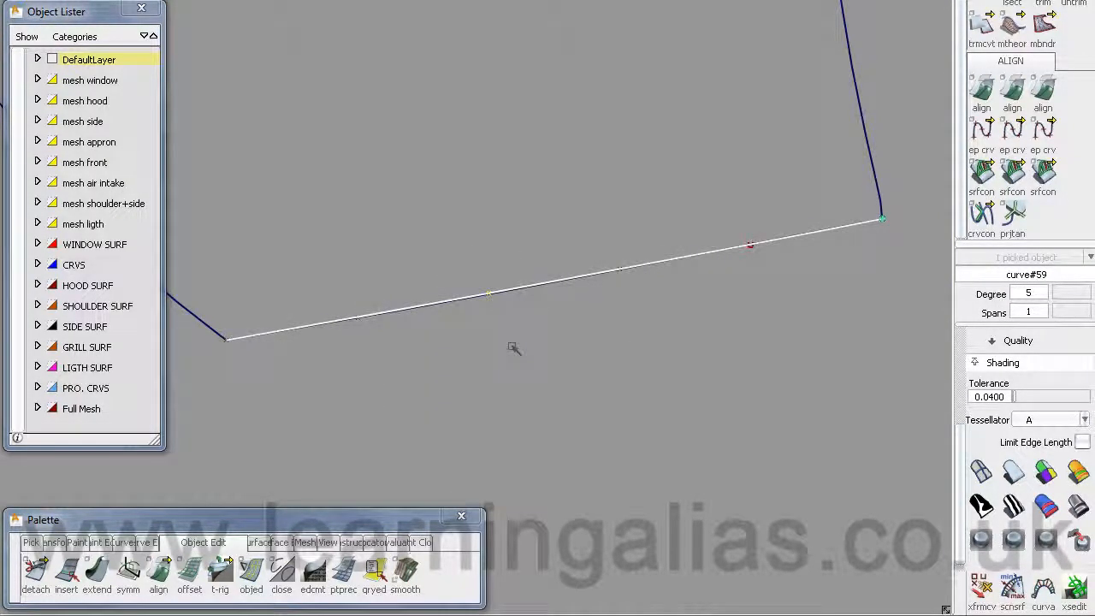
pyautogui.moveTo(512, 348); pyautogui.dragTo(512, 350, button='right')
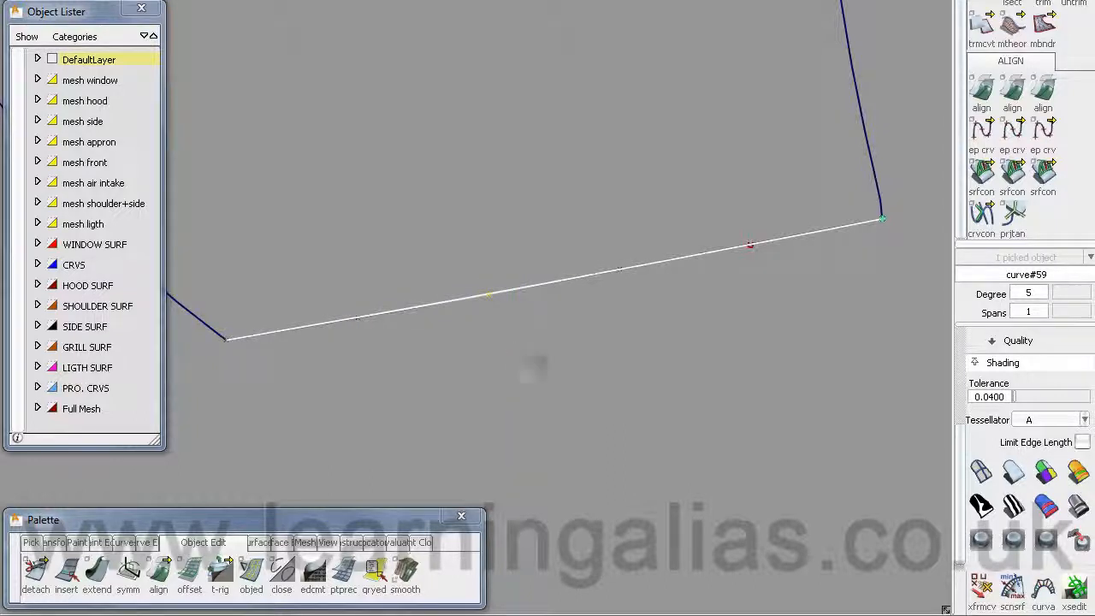
pyautogui.keyDown('ctrl'); pyautogui.keyDown('shift'); pyautogui.moveTo(616, 396); pyautogui.dragTo(479, 369); pyautogui.keyUp('shift'); pyautogui.keyUp('ctrl')
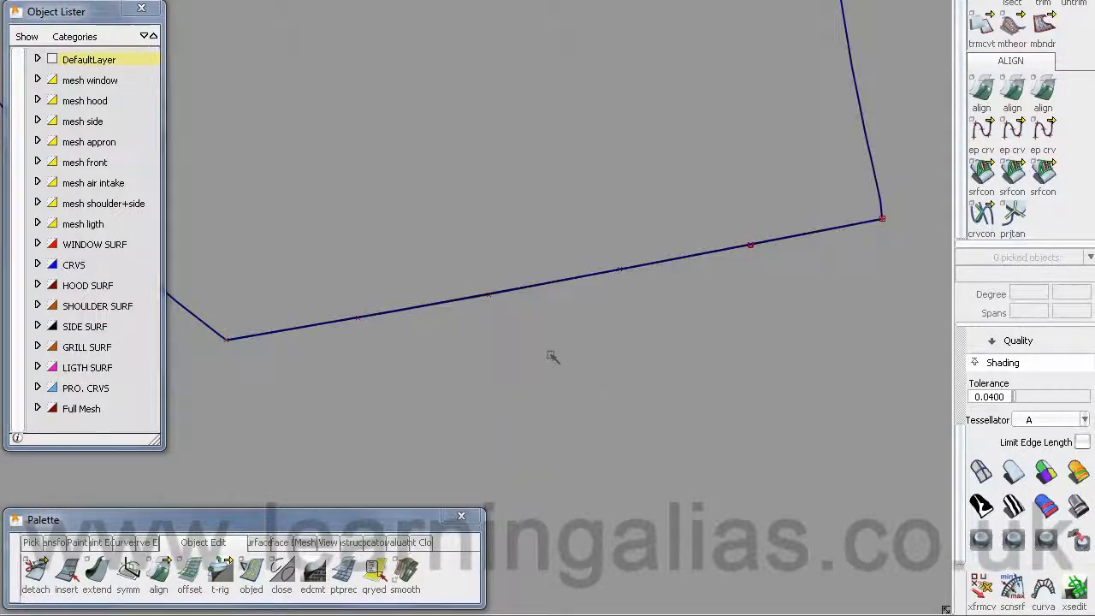
# - Display the curvature comb on the new degree 5 curve and examine its curvature from the side
pyautogui.press('F6')
pyautogui.keyDown('ctrl'); pyautogui.keyDown('shift'); pyautogui.moveTo(575, 345); pyautogui.dragTo(548, 368, button='right'); pyautogui.keyUp('shift'); pyautogui.keyUp('ctrl')
pyautogui.click(533, 290)
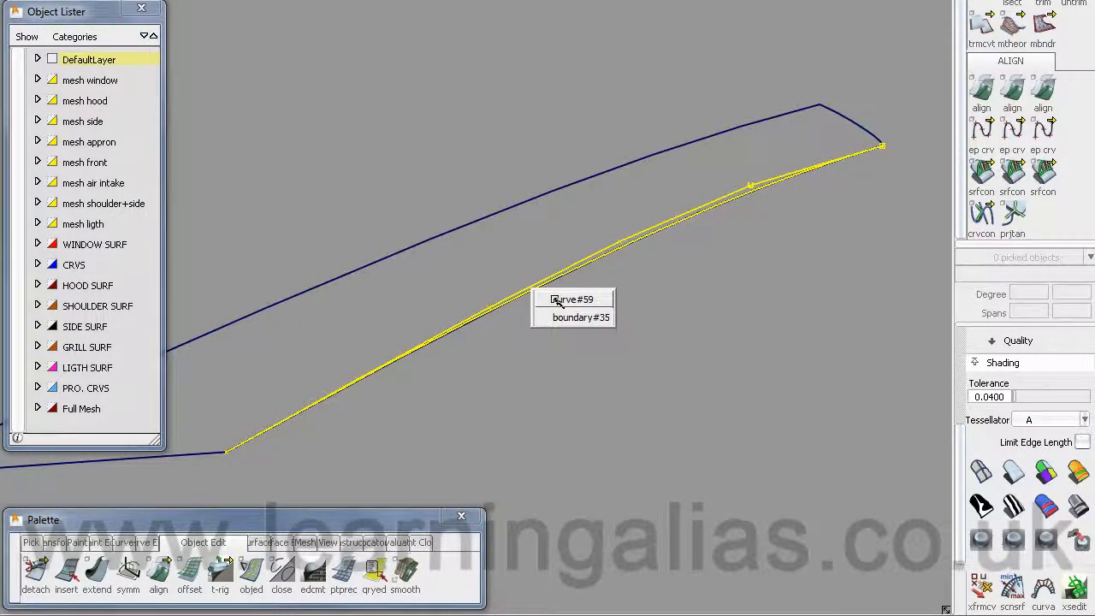
pyautogui.click(572, 299)
pyautogui.keyDown('alt'); pyautogui.keyDown('shift'); pyautogui.moveTo(642, 304); pyautogui.dragTo(625, 375); pyautogui.keyUp('shift'); pyautogui.keyUp('alt')
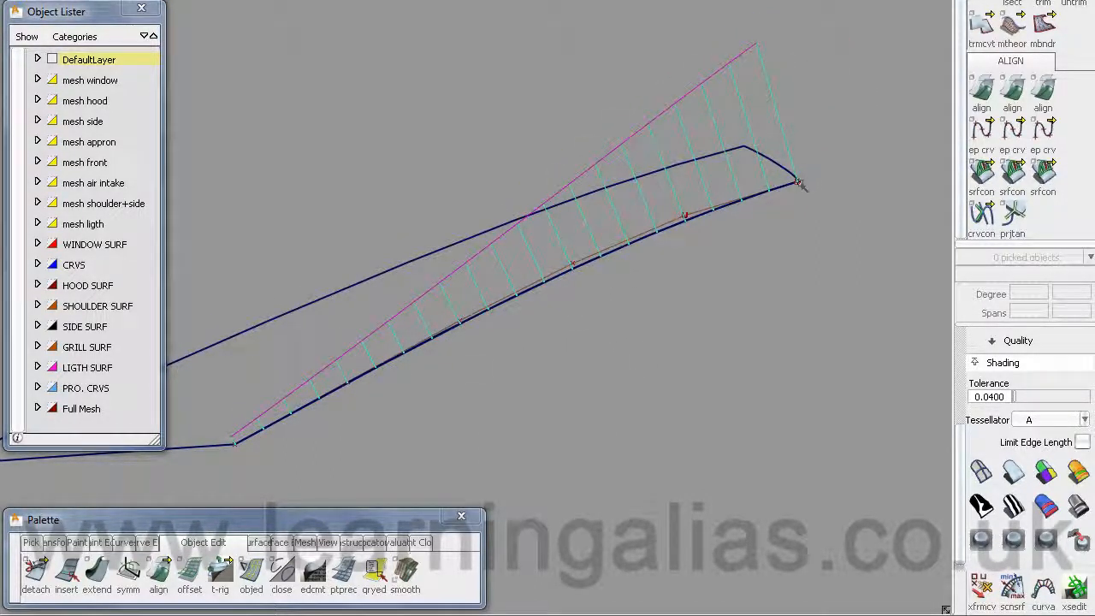
pyautogui.keyDown('alt'); pyautogui.keyDown('shift'); pyautogui.moveTo(840, 197); pyautogui.dragTo(587, 338); pyautogui.keyUp('shift'); pyautogui.keyUp('alt')
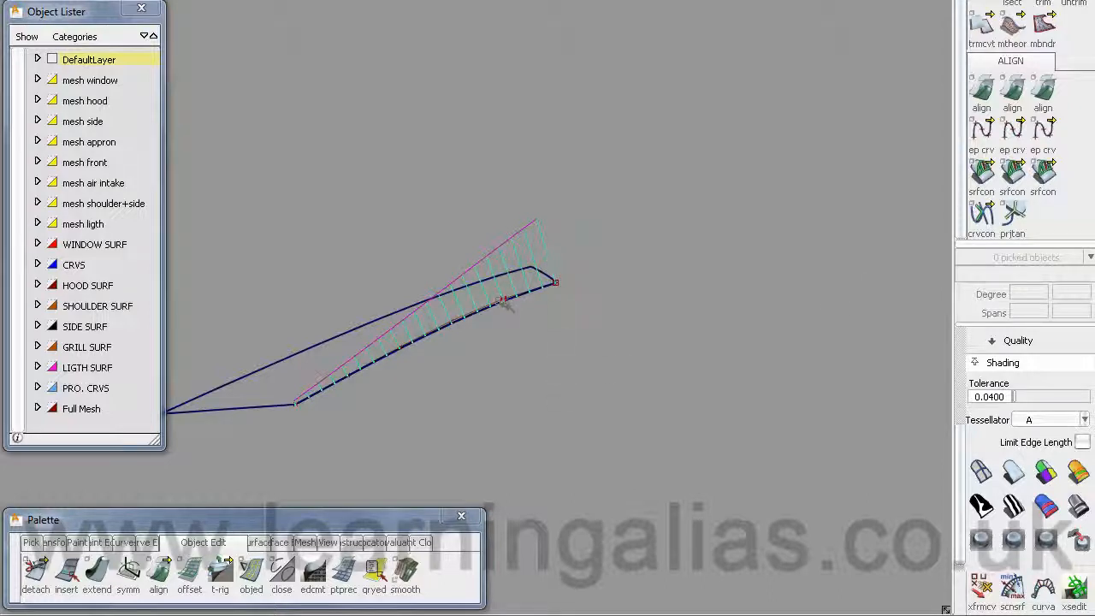
# - Slide the upper middle CV of the new curve along its hull toward the roof end using Transform CV in SLIDE mode
pyautogui.keyDown('alt'); pyautogui.keyDown('shift'); pyautogui.moveTo(505, 304); pyautogui.dragTo(539, 329, button='right'); pyautogui.keyUp('shift'); pyautogui.keyUp('alt')
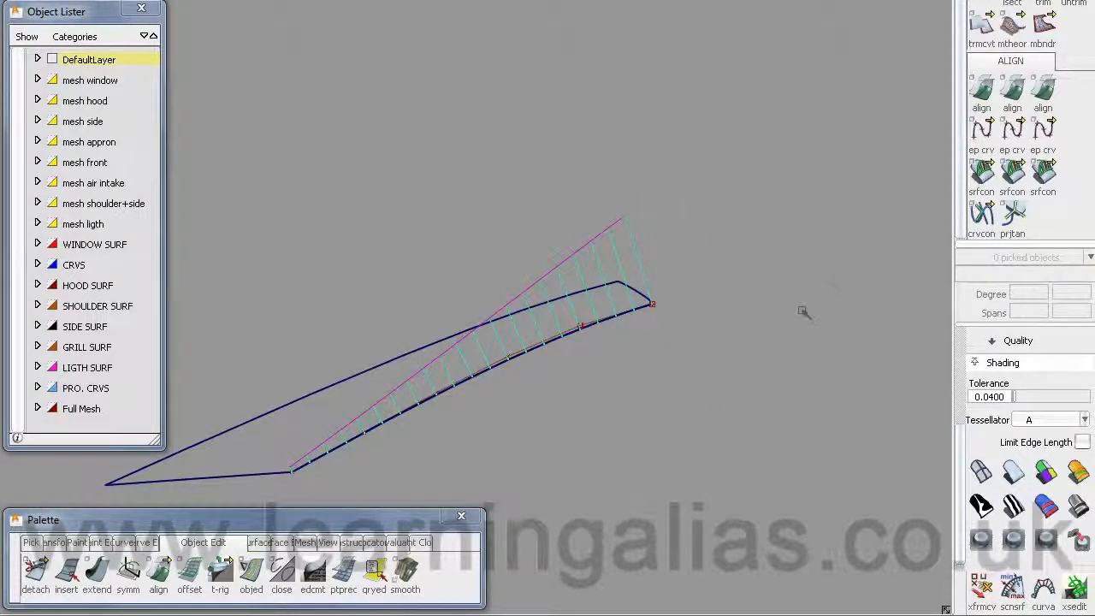
pyautogui.click(981, 589)
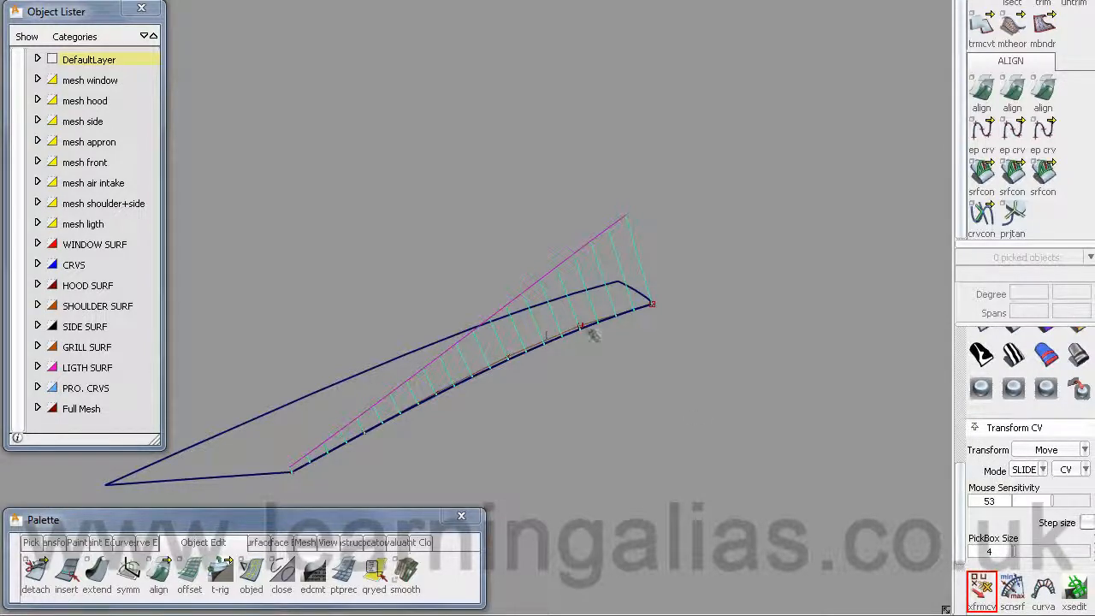
pyautogui.click(511, 357)
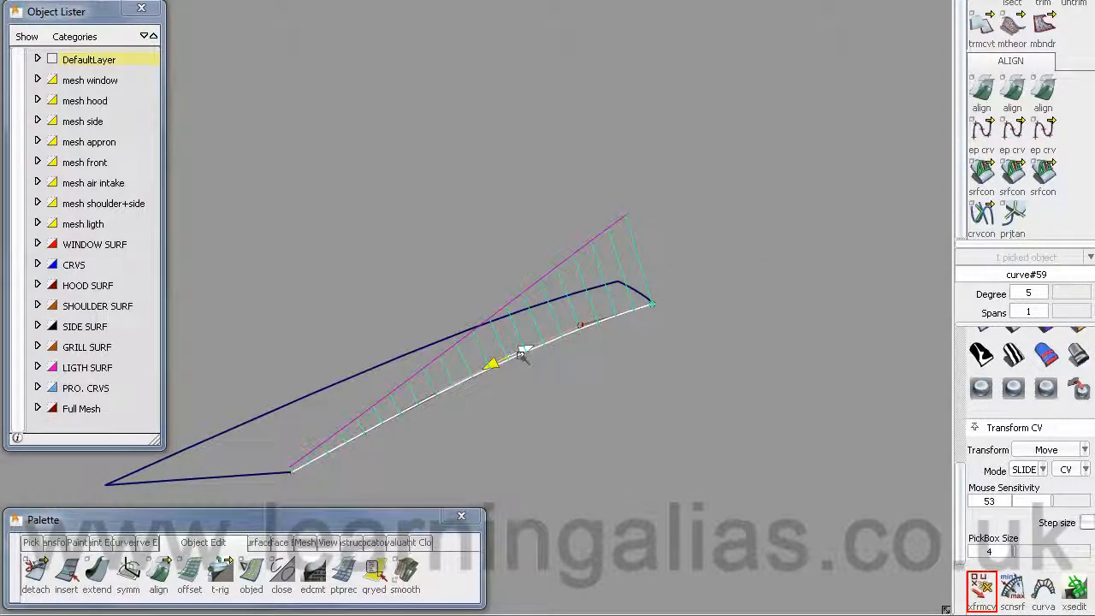
pyautogui.moveTo(537, 407)
pyautogui.mouseDown()
pyautogui.moveTo(528, 353)
pyautogui.moveTo(539, 396)
pyautogui.moveTo(620, 389)
pyautogui.moveTo(526, 407)
pyautogui.moveTo(603, 405)
pyautogui.moveTo(559, 412)
pyautogui.mouseUp()
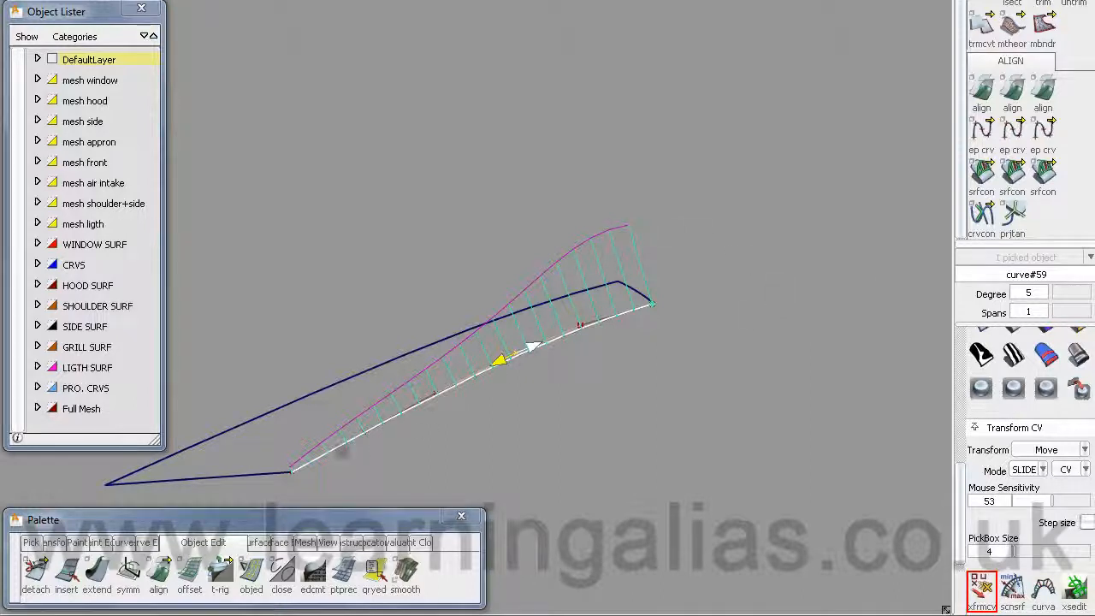
# - Slide the new curve's two lower inner CVs along the hull to even out the curvature comb
pyautogui.click(366, 435)
pyautogui.moveTo(363, 444); pyautogui.dragTo(390, 452)
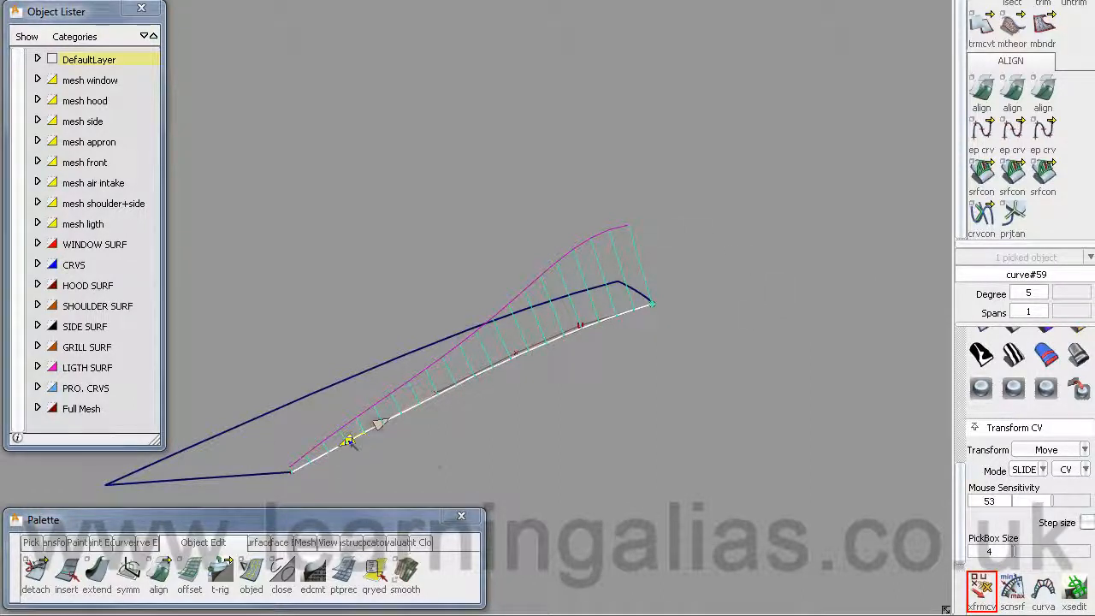
pyautogui.moveTo(328, 487); pyautogui.dragTo(478, 442)
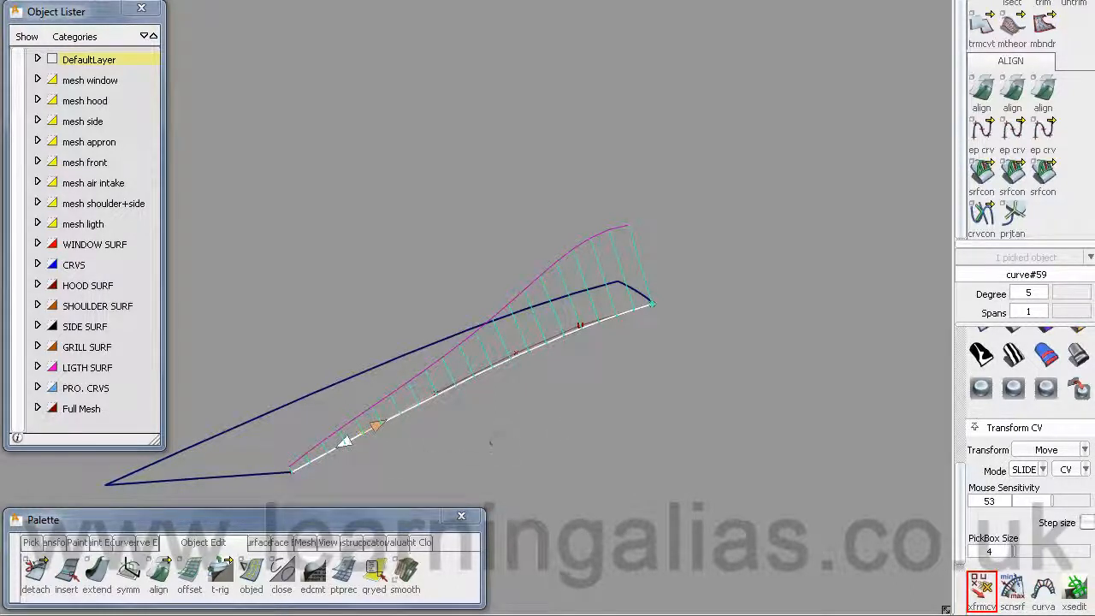
pyautogui.click(438, 395)
pyautogui.moveTo(459, 427)
pyautogui.mouseDown()
pyautogui.moveTo(560, 417)
pyautogui.moveTo(393, 456)
pyautogui.moveTo(471, 428)
pyautogui.mouseUp()
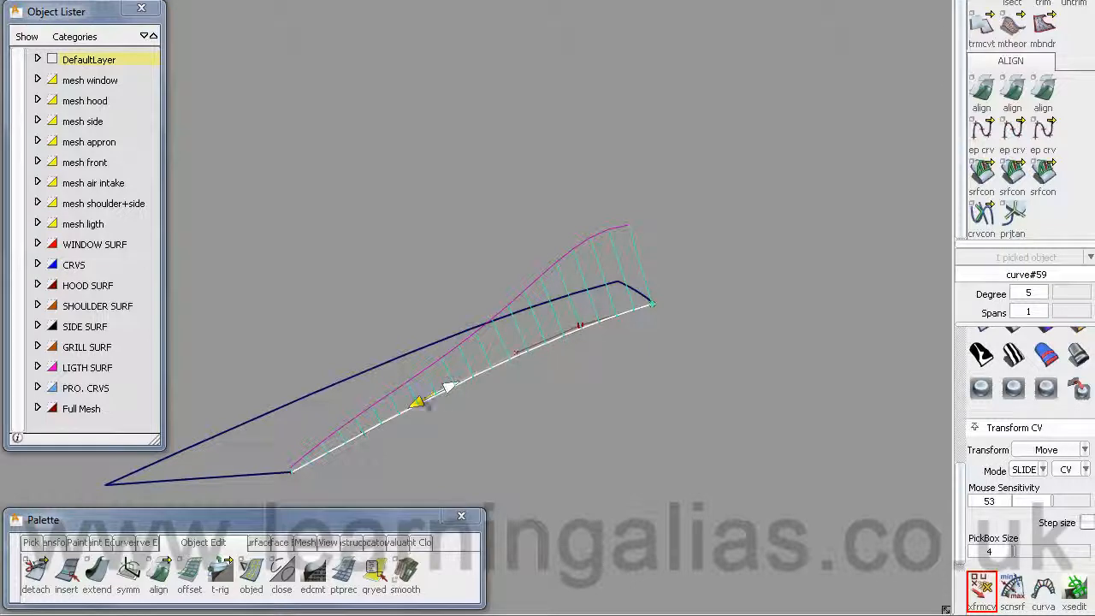
# - Fine-tune the new curve's two upper inner CVs by sliding them along the hull, and clear the selection
pyautogui.keyDown('alt'); pyautogui.keyDown('shift'); pyautogui.moveTo(555, 447); pyautogui.dragTo(562, 428, button='right'); pyautogui.keyUp('shift'); pyautogui.keyUp('alt')
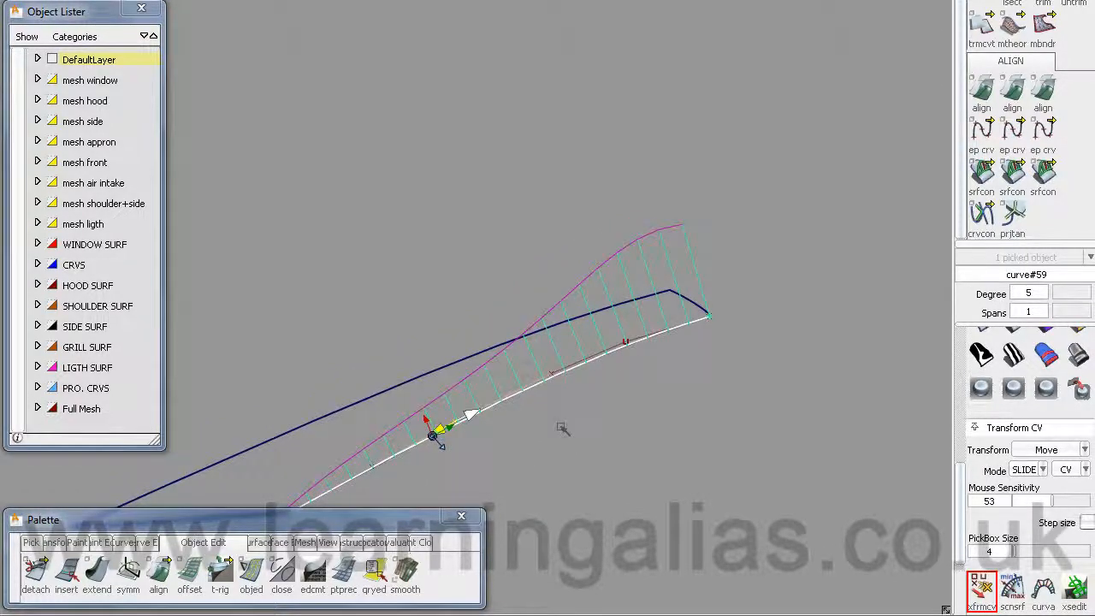
pyautogui.keyDown('alt'); pyautogui.keyDown('shift'); pyautogui.moveTo(560, 426); pyautogui.dragTo(647, 366, button='middle'); pyautogui.keyUp('shift'); pyautogui.keyUp('alt')
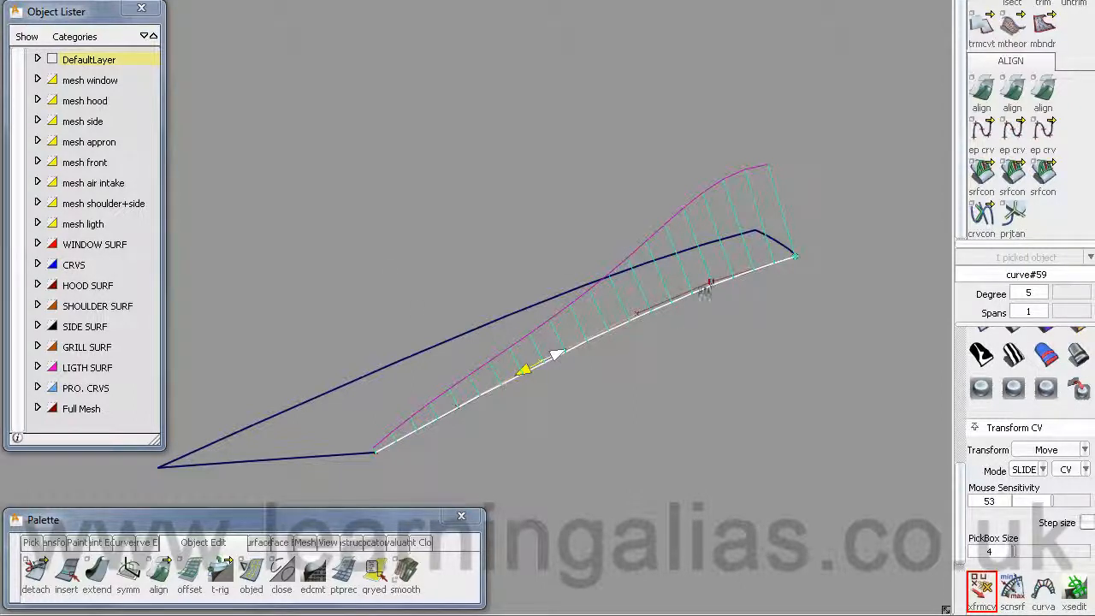
pyautogui.click(638, 316)
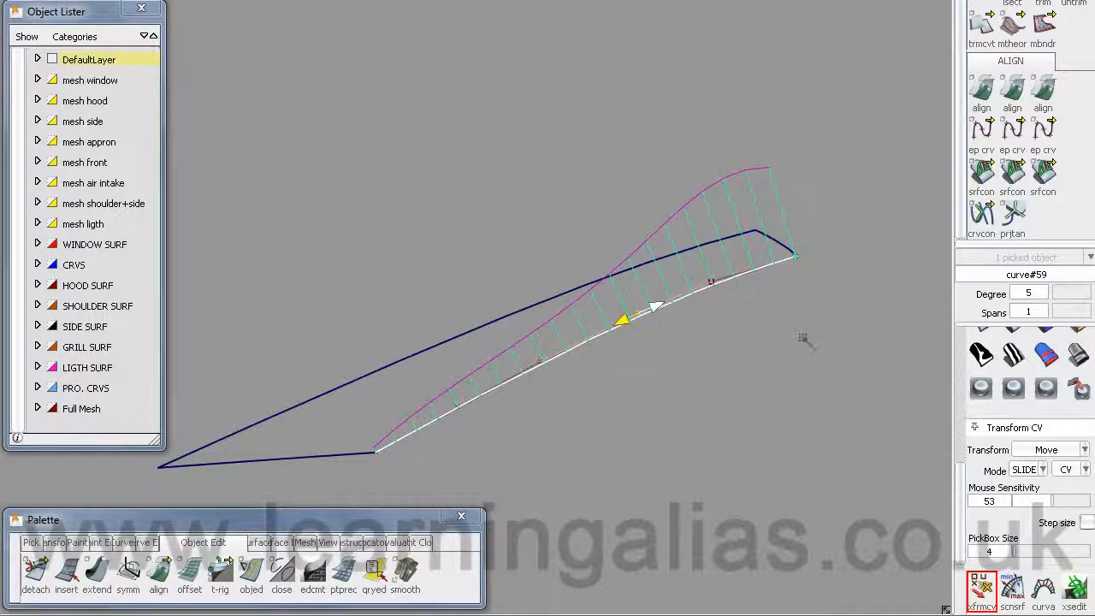
pyautogui.moveTo(734, 300); pyautogui.dragTo(728, 340)
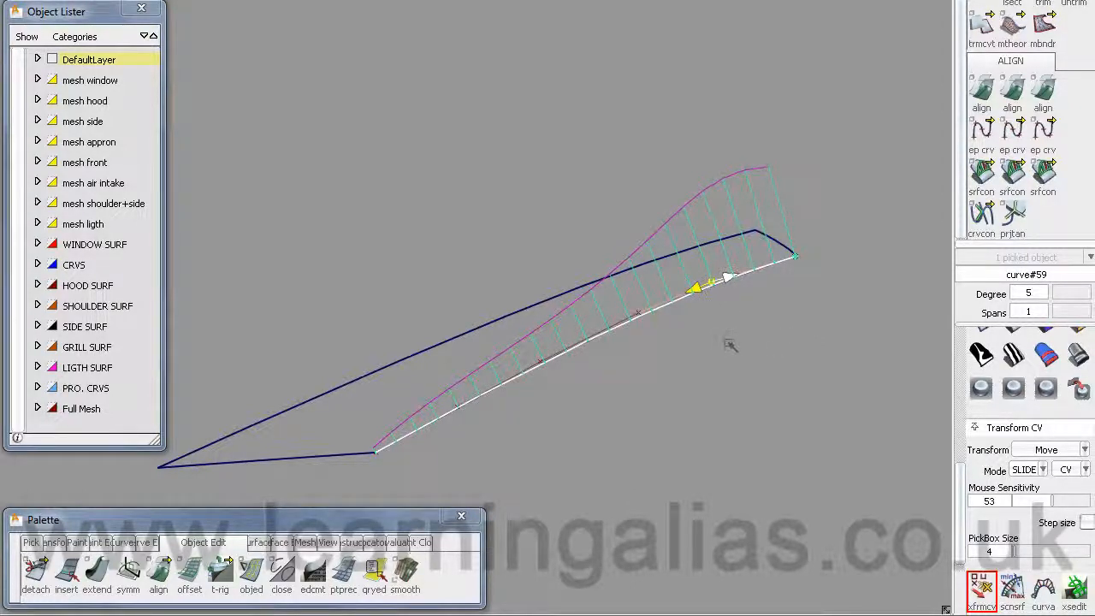
pyautogui.keyDown('ctrl'); pyautogui.keyDown('shift'); pyautogui.moveTo(757, 372); pyautogui.dragTo(682, 371); pyautogui.keyUp('shift'); pyautogui.keyUp('ctrl')
# - Slide the lower middle CV and the CV nearest the lower end slightly along the hull to smooth the comb
pyautogui.keyDown('alt'); pyautogui.keyDown('shift'); pyautogui.moveTo(718, 318); pyautogui.dragTo(577, 378, button='right'); pyautogui.keyUp('shift'); pyautogui.keyUp('alt')
pyautogui.click(427, 371)
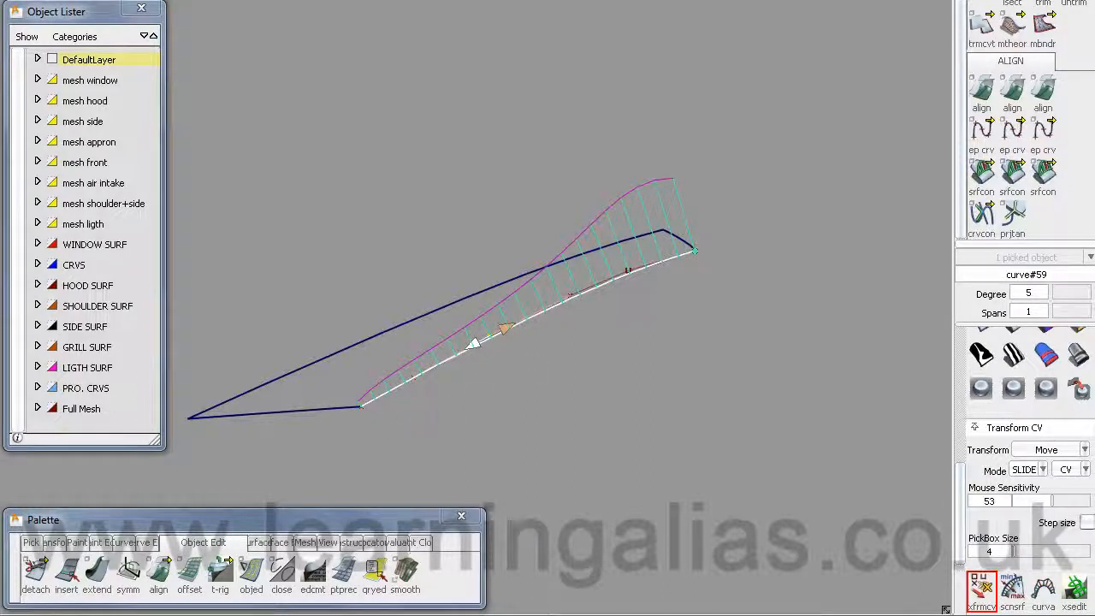
pyautogui.moveTo(521, 404); pyautogui.dragTo(527, 397)
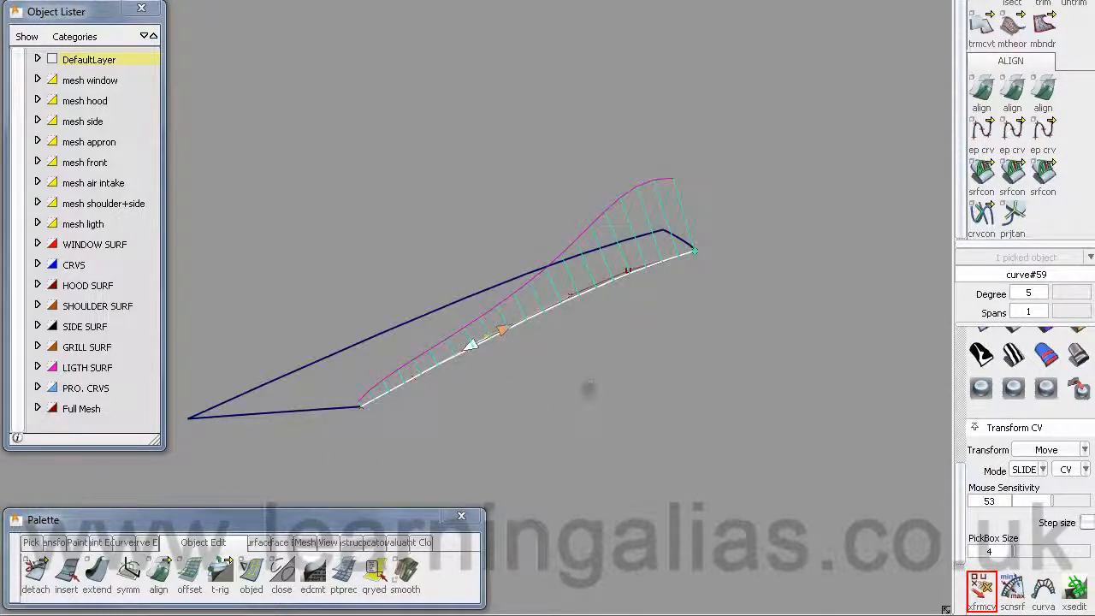
pyautogui.keyDown('alt'); pyautogui.keyDown('shift'); pyautogui.moveTo(451, 426); pyautogui.dragTo(578, 374, button='middle'); pyautogui.keyUp('shift'); pyautogui.keyUp('alt')
pyautogui.keyDown('alt'); pyautogui.keyDown('shift'); pyautogui.moveTo(579, 374); pyautogui.dragTo(587, 359, button='right'); pyautogui.keyUp('shift'); pyautogui.keyUp('alt')
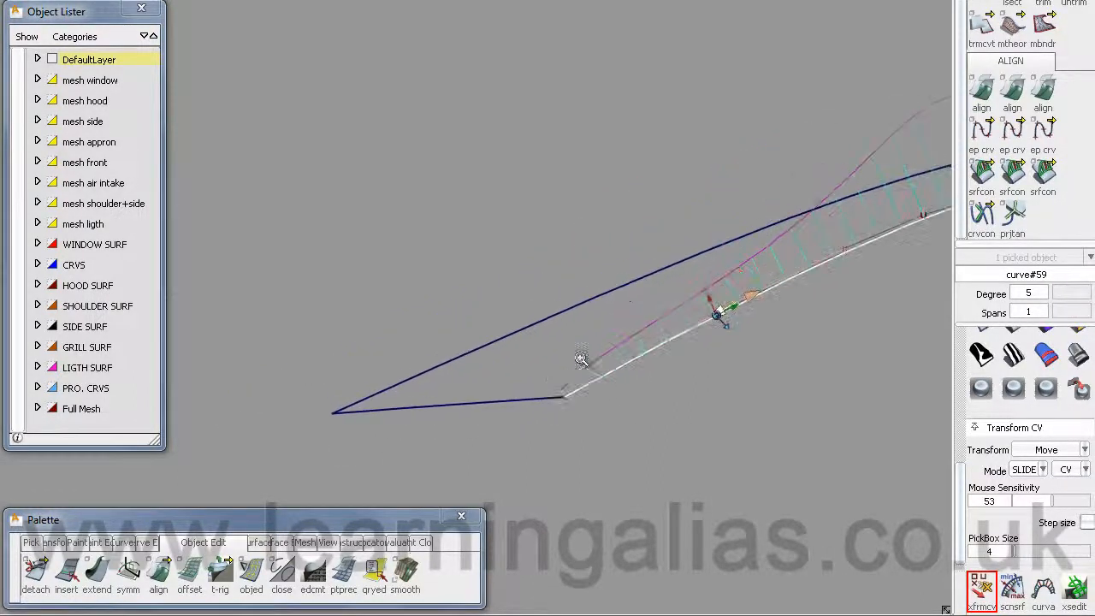
pyautogui.keyDown('alt'); pyautogui.keyDown('shift'); pyautogui.moveTo(587, 360); pyautogui.dragTo(523, 384, button='middle'); pyautogui.keyUp('shift'); pyautogui.keyUp('alt')
pyautogui.moveTo(549, 362); pyautogui.dragTo(691, 459)
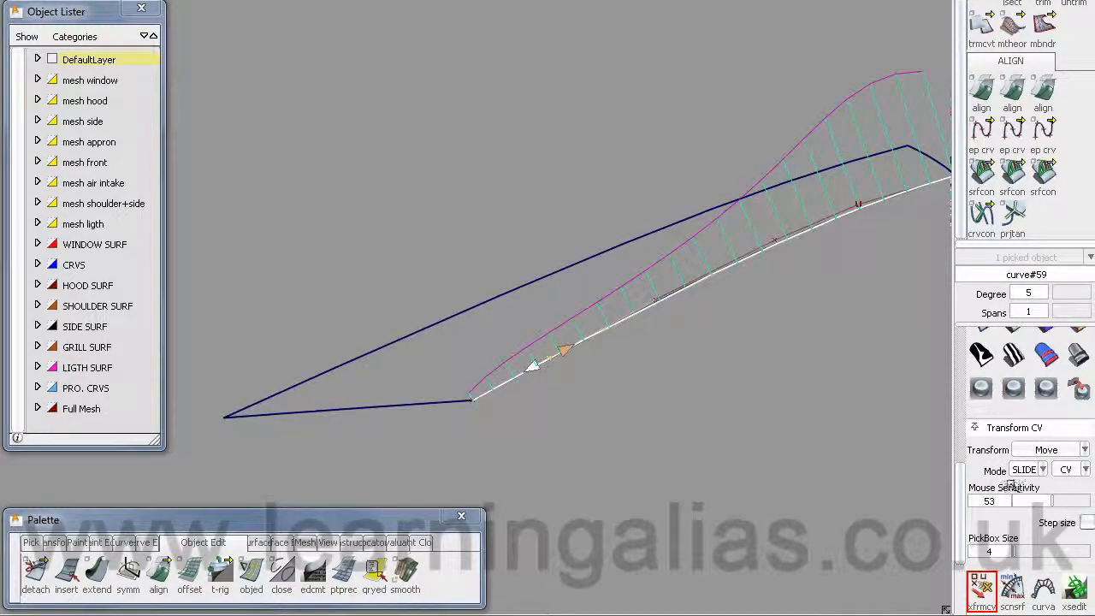
# - Switch Transform CV to NUV mode, nudge the CV nearest the lower end along its normal, and clear the selection
pyautogui.click(1027, 470)
pyautogui.click(1032, 546)
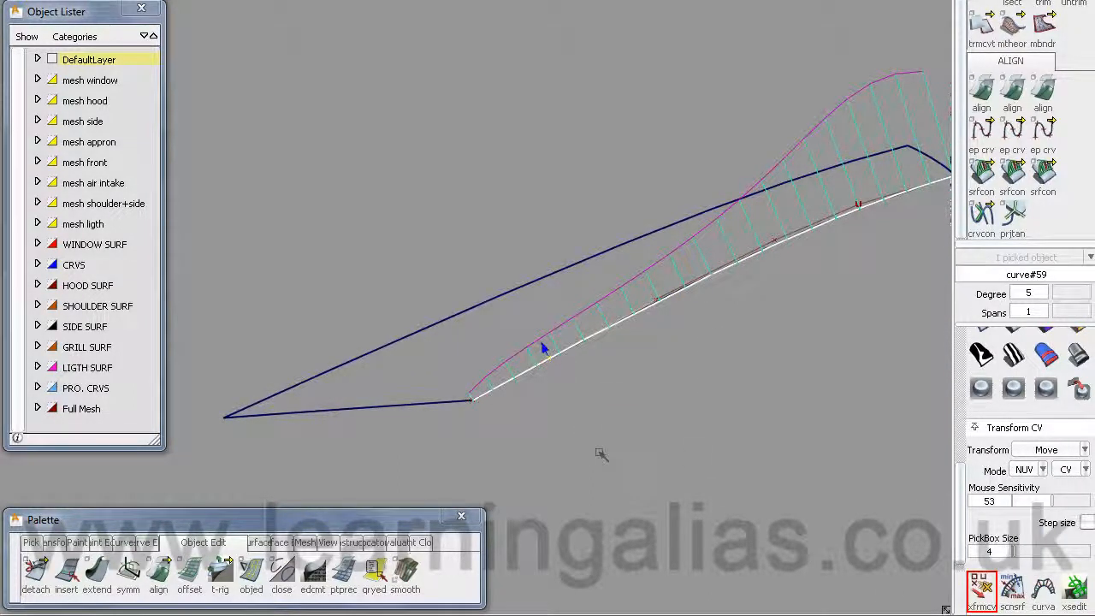
pyautogui.moveTo(600, 453); pyautogui.dragTo(601, 439)
pyautogui.keyDown('ctrl'); pyautogui.keyDown('shift'); pyautogui.moveTo(684, 420); pyautogui.dragTo(617, 421); pyautogui.keyUp('shift'); pyautogui.keyUp('ctrl')
pyautogui.keyDown('alt'); pyautogui.keyDown('shift'); pyautogui.moveTo(682, 371); pyautogui.dragTo(688, 460, button='right'); pyautogui.keyUp('shift'); pyautogui.keyUp('alt')
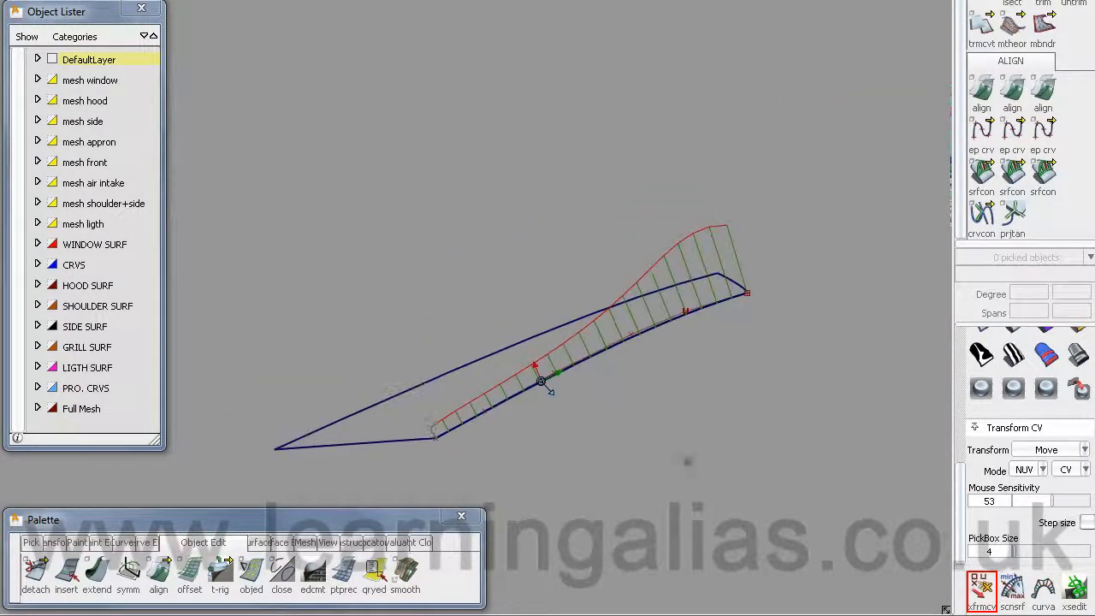
# - Hide the curvature comb and delete the original degree 1 boundary edge lying beneath the new curve
pyautogui.keyDown('ctrl'); pyautogui.keyDown('shift'); pyautogui.moveTo(633, 377); pyautogui.dragTo(565, 377, button='middle'); pyautogui.keyUp('shift'); pyautogui.keyUp('ctrl')
pyautogui.keyDown('ctrl'); pyautogui.keyDown('shift'); pyautogui.middleClick(599, 396); pyautogui.keyUp('shift'); pyautogui.keyUp('ctrl')
pyautogui.keyDown('ctrl'); pyautogui.keyDown('shift'); pyautogui.moveTo(626, 429); pyautogui.dragTo(608, 443); pyautogui.keyUp('shift'); pyautogui.keyUp('ctrl')
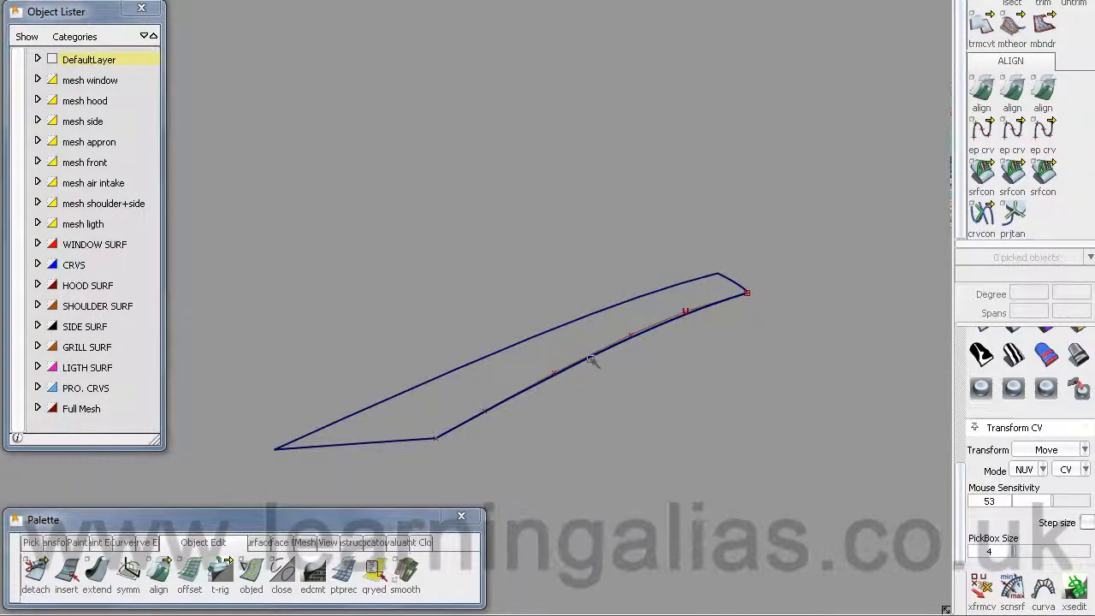
pyautogui.click(591, 366)
pyautogui.click(629, 387)
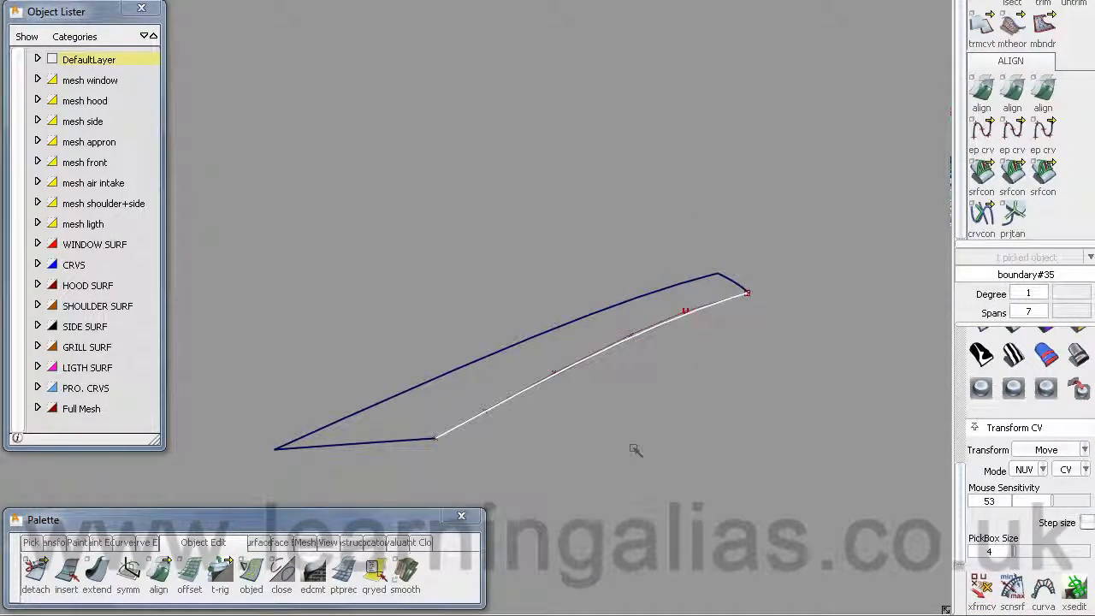
pyautogui.keyDown('ctrl'); pyautogui.keyDown('shift'); pyautogui.moveTo(641, 450); pyautogui.dragTo(555, 467, button='right'); pyautogui.keyUp('shift'); pyautogui.keyUp('ctrl')
pyautogui.keyDown('alt'); pyautogui.keyDown('shift'); pyautogui.moveTo(628, 356); pyautogui.dragTo(610, 363, button='right'); pyautogui.keyUp('shift'); pyautogui.keyUp('alt')
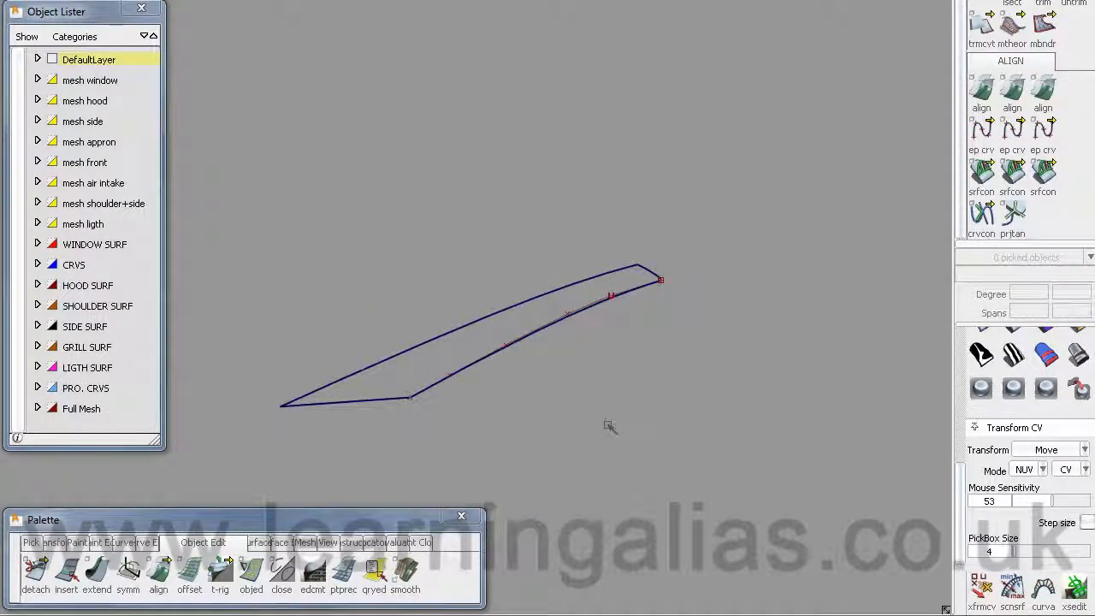
# - In the top view, mirror the new degree 5 side curve across XZ as a duplicate
pyautogui.press('F5')
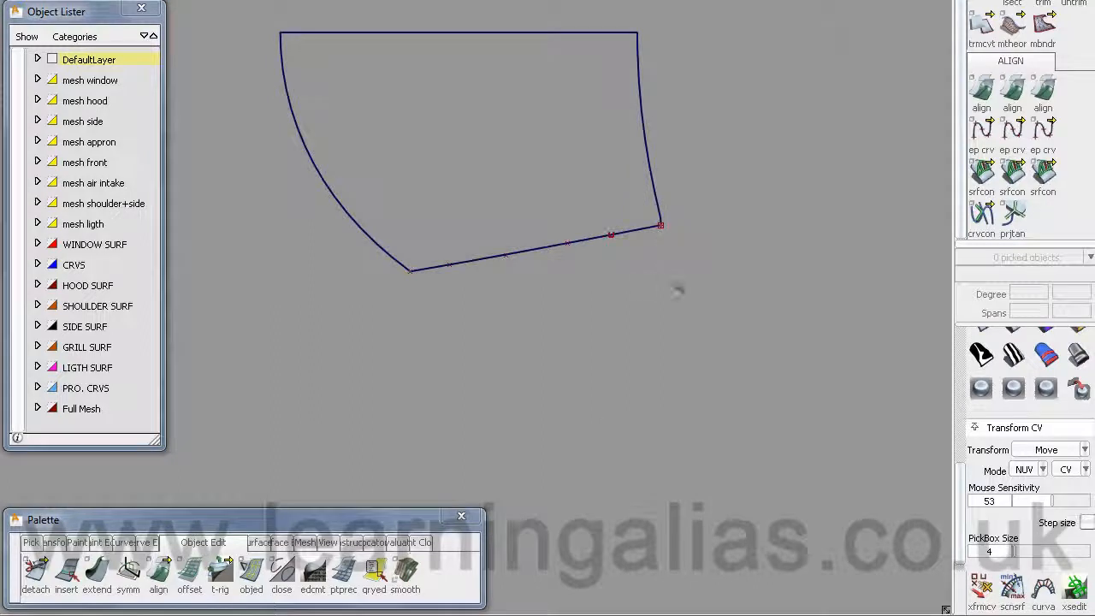
pyautogui.keyDown('alt'); pyautogui.keyDown('shift'); pyautogui.moveTo(677, 291); pyautogui.dragTo(688, 384, button='middle'); pyautogui.keyUp('shift'); pyautogui.keyUp('alt')
pyautogui.keyDown('ctrl'); pyautogui.keyDown('shift'); pyautogui.moveTo(579, 296); pyautogui.dragTo(548, 320); pyautogui.keyUp('shift'); pyautogui.keyUp('ctrl')
pyautogui.click(572, 335)
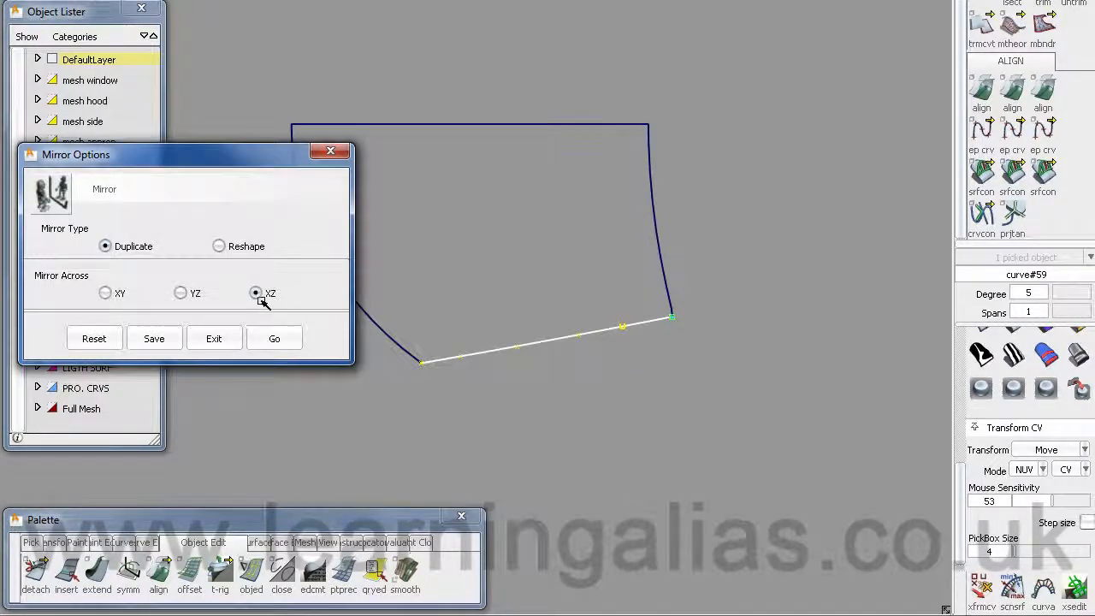
pyautogui.click(274, 339)
# - Mirror the roof-side boundary edge across XZ as a duplicate
pyautogui.keyDown('alt'); pyautogui.keyDown('shift'); pyautogui.moveTo(496, 196); pyautogui.dragTo(486, 187, button='middle'); pyautogui.keyUp('shift'); pyautogui.keyUp('alt')
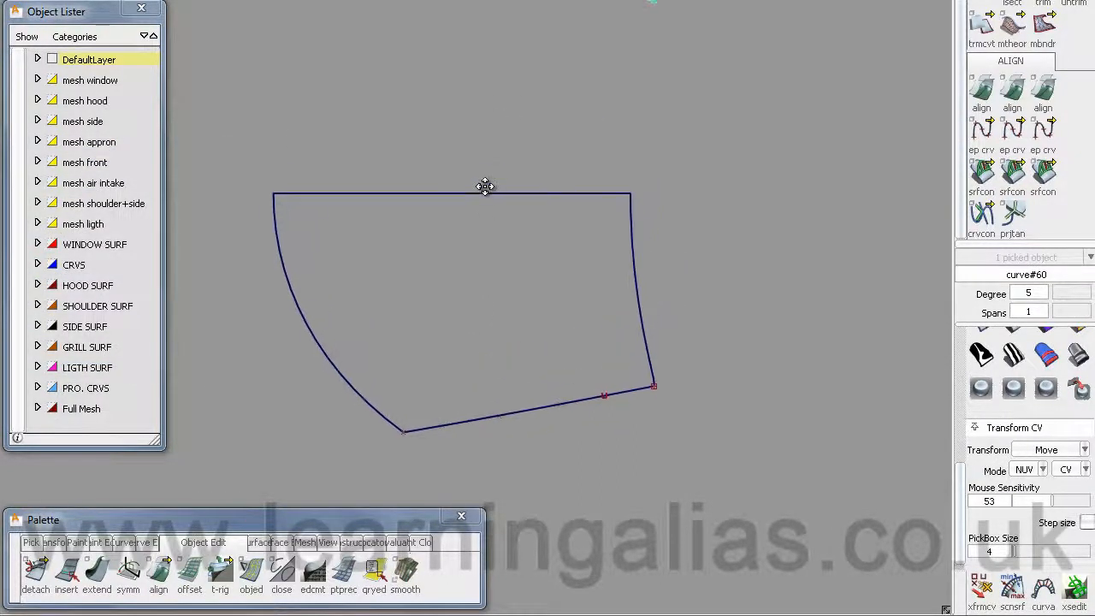
pyautogui.keyDown('ctrl'); pyautogui.keyDown('shift'); pyautogui.moveTo(523, 285); pyautogui.dragTo(445, 281); pyautogui.keyUp('shift'); pyautogui.keyUp('ctrl')
pyautogui.keyDown('ctrl'); pyautogui.keyDown('shift'); pyautogui.moveTo(550, 256); pyautogui.dragTo(503, 271); pyautogui.keyUp('shift'); pyautogui.keyUp('ctrl')
pyautogui.click(646, 271)
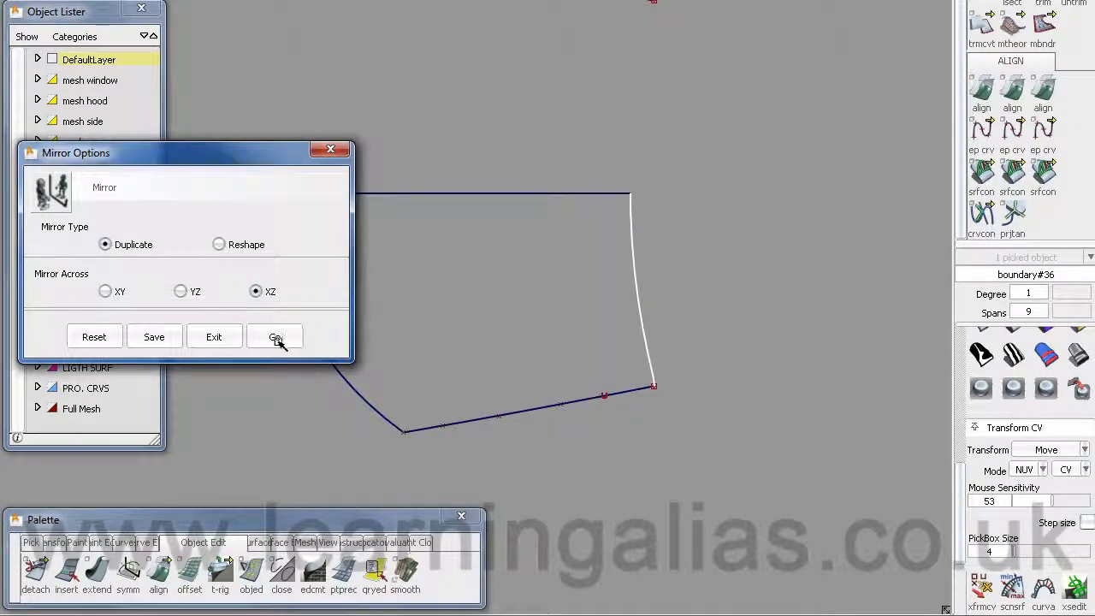
pyautogui.click(275, 336)
pyautogui.keyDown('alt'); pyautogui.keyDown('shift'); pyautogui.moveTo(503, 217); pyautogui.dragTo(485, 252, button='right'); pyautogui.keyUp('shift'); pyautogui.keyUp('alt')
pyautogui.keyDown('alt'); pyautogui.keyDown('shift'); pyautogui.moveTo(484, 252); pyautogui.dragTo(502, 317, button='middle'); pyautogui.keyUp('shift'); pyautogui.keyUp('alt')
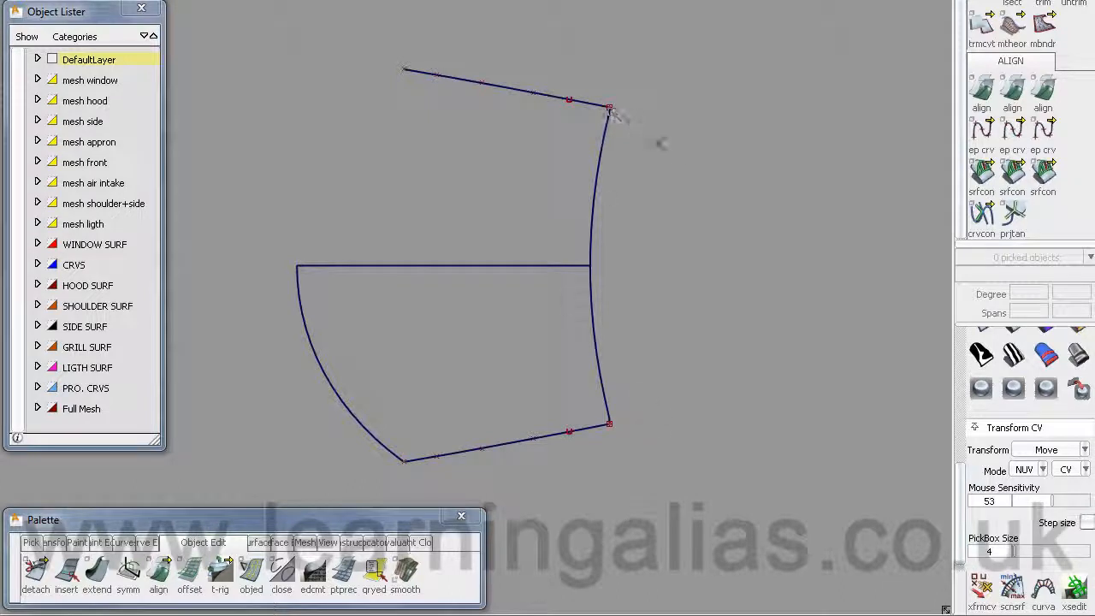
# - Draw a degree 5 single-span EP curve joining the roof-side ends of the original and mirrored side curves
pyautogui.click(1043, 130)
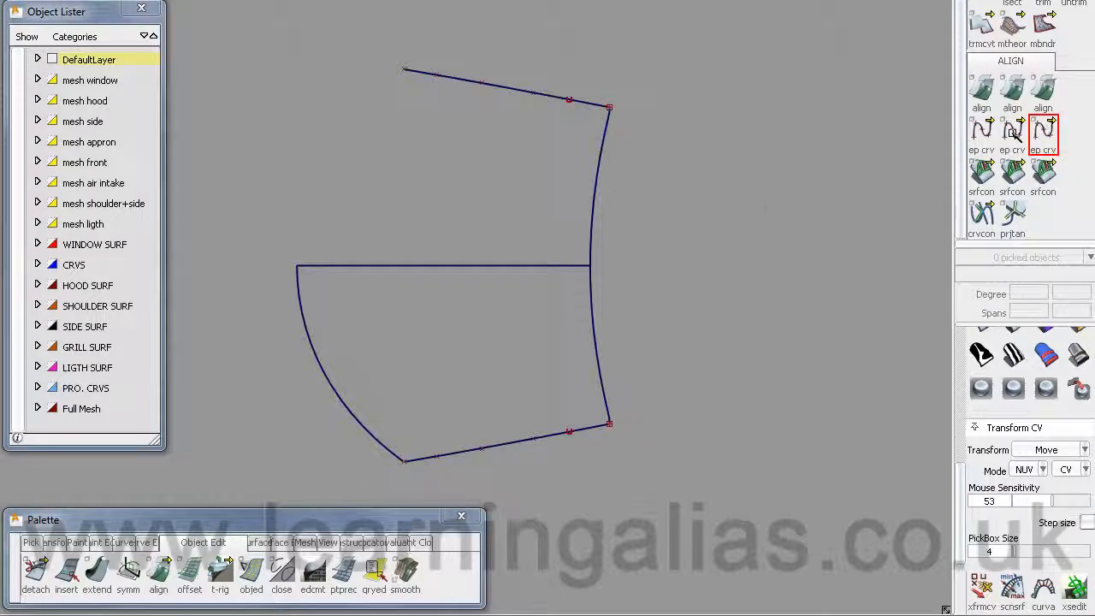
pyautogui.click(589, 101)
pyautogui.click(598, 432)
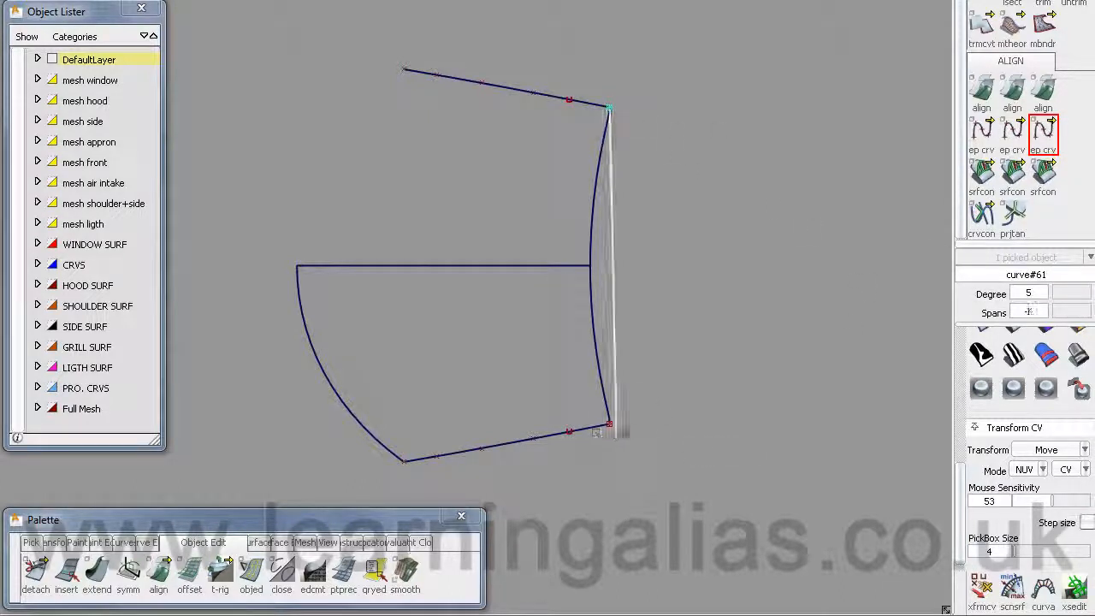
pyautogui.moveTo(598, 432)
pyautogui.mouseDown()
pyautogui.moveTo(792, 419)
pyautogui.moveTo(707, 433)
pyautogui.mouseUp()
pyautogui.hotkey('ctrl', 'z')
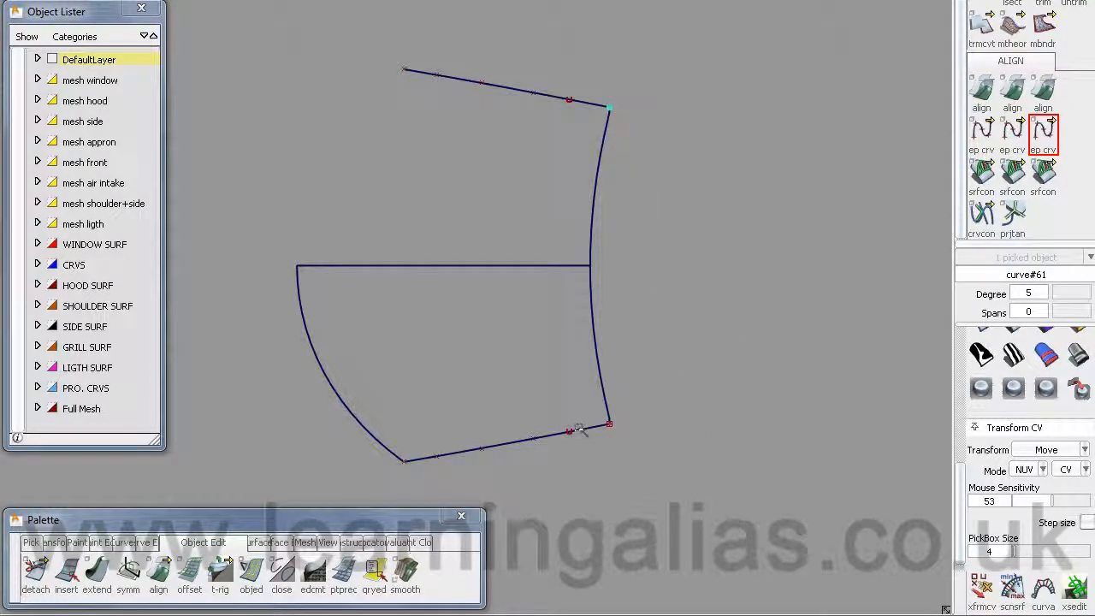
pyautogui.moveTo(582, 430); pyautogui.dragTo(727, 426)
# - Pick the four inner CVs of the new roof-side curve and move them together toward the boundary edge
pyautogui.keyDown('ctrl'); pyautogui.keyDown('shift'); pyautogui.moveTo(668, 243); pyautogui.dragTo(639, 249); pyautogui.keyUp('shift'); pyautogui.keyUp('ctrl')
pyautogui.moveTo(638, 142); pyautogui.dragTo(587, 378)
pyautogui.moveTo(690, 286)
pyautogui.keyDown('ctrl'); pyautogui.keyDown('shift'); pyautogui.mouseDown(button='middle')
pyautogui.moveTo(710, 272)
pyautogui.moveTo(696, 275)
pyautogui.mouseUp(button='middle'); pyautogui.keyUp('shift'); pyautogui.keyUp('ctrl')
# - Deselect the two outer inner CVs and shift the middle pair until the curve matches the roof-side boundary
pyautogui.keyDown('ctrl'); pyautogui.keyDown('shift'); pyautogui.moveTo(696, 275); pyautogui.dragTo(694, 248); pyautogui.keyUp('shift'); pyautogui.keyUp('ctrl')
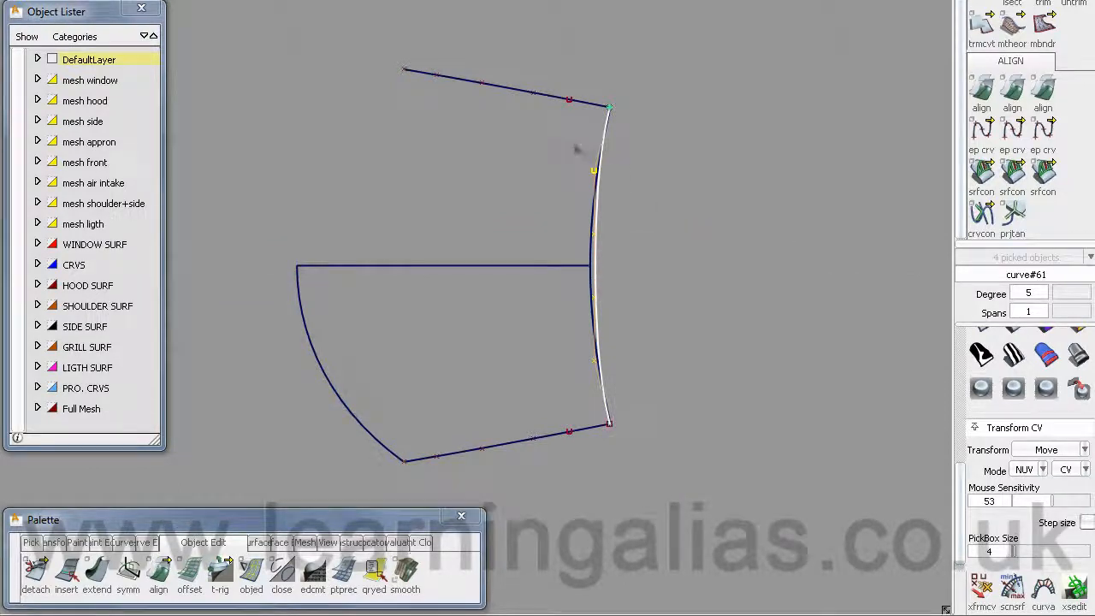
pyautogui.moveTo(578, 137); pyautogui.dragTo(611, 176)
pyautogui.moveTo(587, 347); pyautogui.dragTo(608, 371)
pyautogui.keyDown('ctrl'); pyautogui.keyDown('shift'); pyautogui.moveTo(650, 319); pyautogui.dragTo(651, 294, button='middle'); pyautogui.keyUp('shift'); pyautogui.keyUp('ctrl')
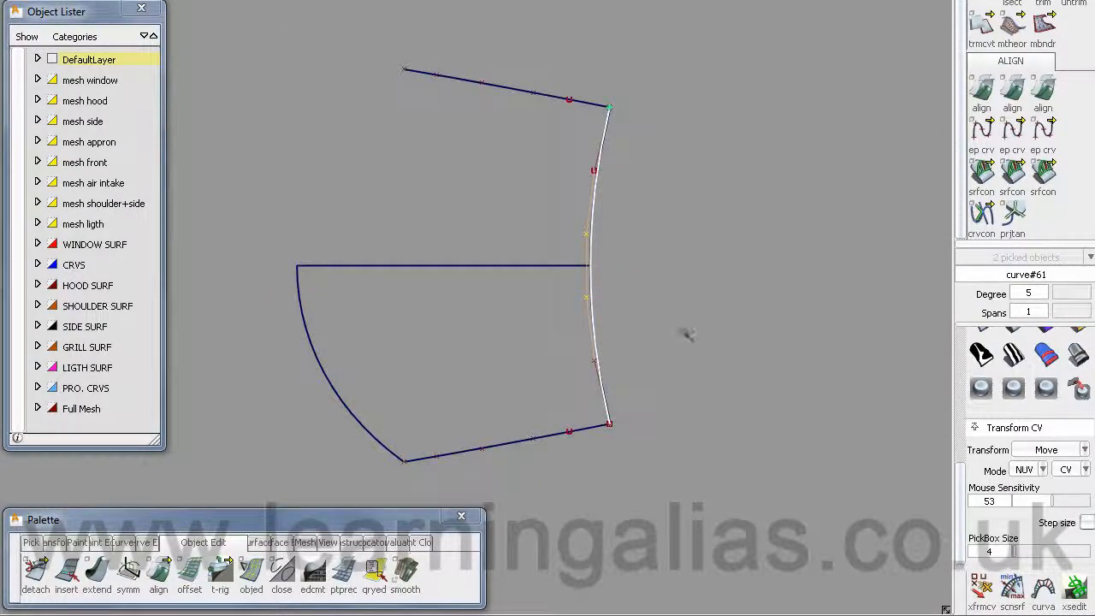
pyautogui.keyDown('ctrl'); pyautogui.keyDown('shift'); pyautogui.moveTo(686, 335); pyautogui.dragTo(627, 342); pyautogui.keyUp('shift'); pyautogui.keyUp('ctrl')
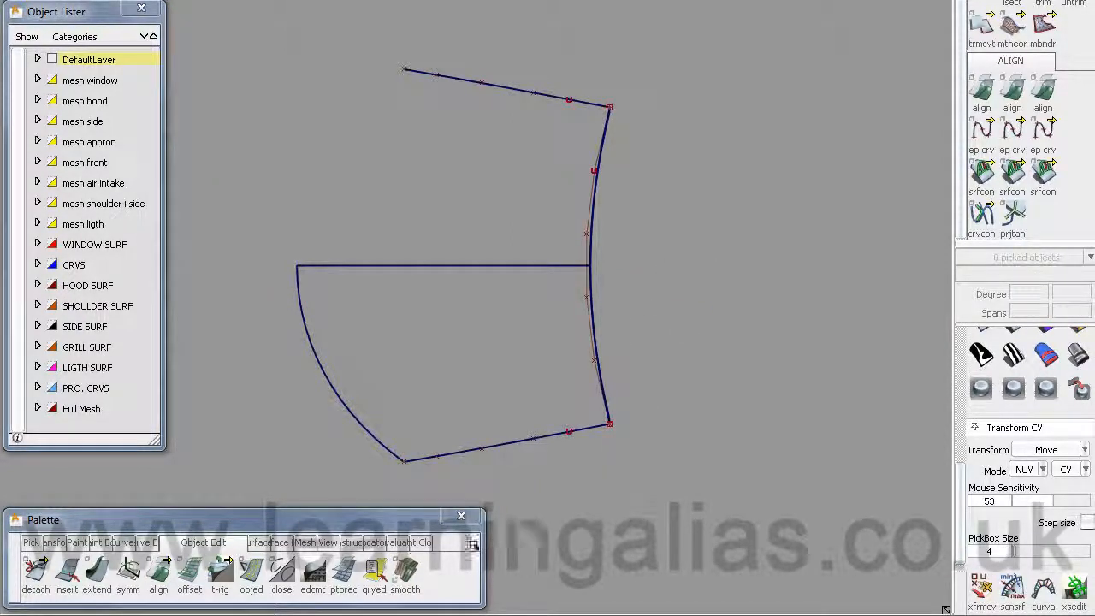
# - In the side view, pick the four inner CVs of the roof-side curve and raise them in Z toward the boundary edge
pyautogui.press('F6')
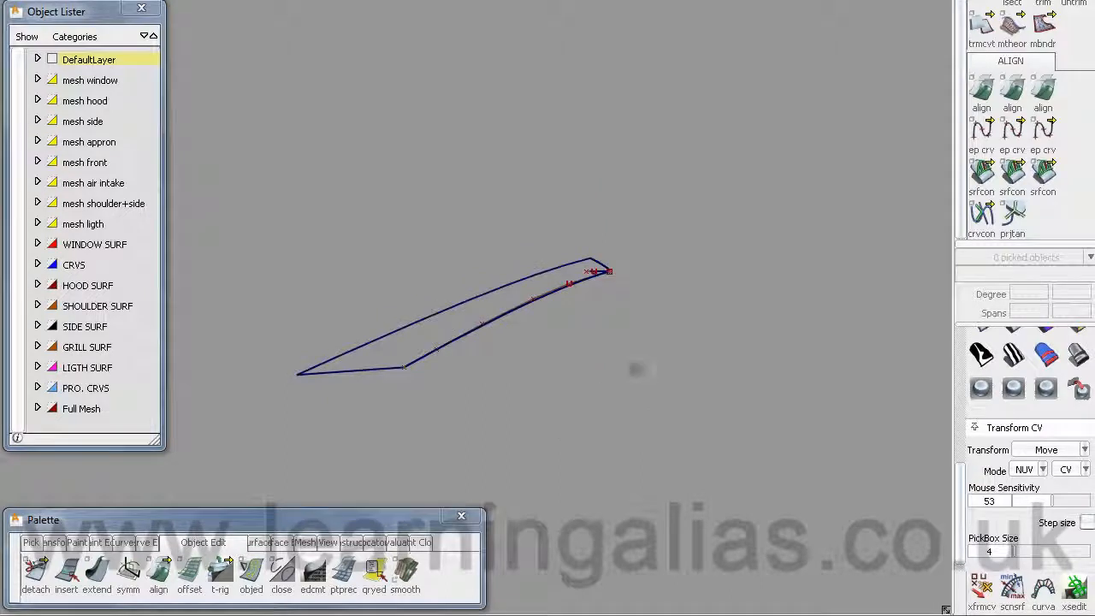
pyautogui.keyDown('alt'); pyautogui.keyDown('shift'); pyautogui.moveTo(619, 366); pyautogui.dragTo(626, 248, button='right'); pyautogui.keyUp('shift'); pyautogui.keyUp('alt')
pyautogui.keyDown('alt'); pyautogui.keyDown('shift'); pyautogui.moveTo(626, 247); pyautogui.dragTo(371, 208, button='middle'); pyautogui.keyUp('shift'); pyautogui.keyUp('alt')
pyautogui.keyDown('alt'); pyautogui.keyDown('shift'); pyautogui.moveTo(372, 207); pyautogui.dragTo(731, 372, button='right'); pyautogui.keyUp('shift'); pyautogui.keyUp('alt')
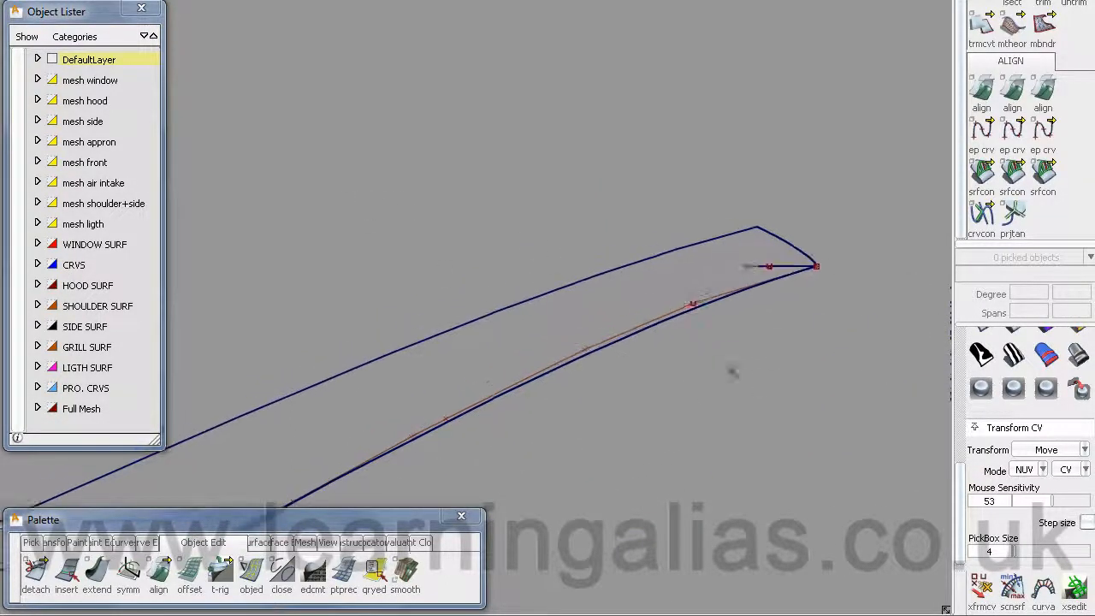
pyautogui.keyDown('alt'); pyautogui.keyDown('shift'); pyautogui.moveTo(731, 372); pyautogui.dragTo(562, 364, button='middle'); pyautogui.keyUp('shift'); pyautogui.keyUp('alt')
pyautogui.moveTo(604, 260); pyautogui.dragTo(608, 270)
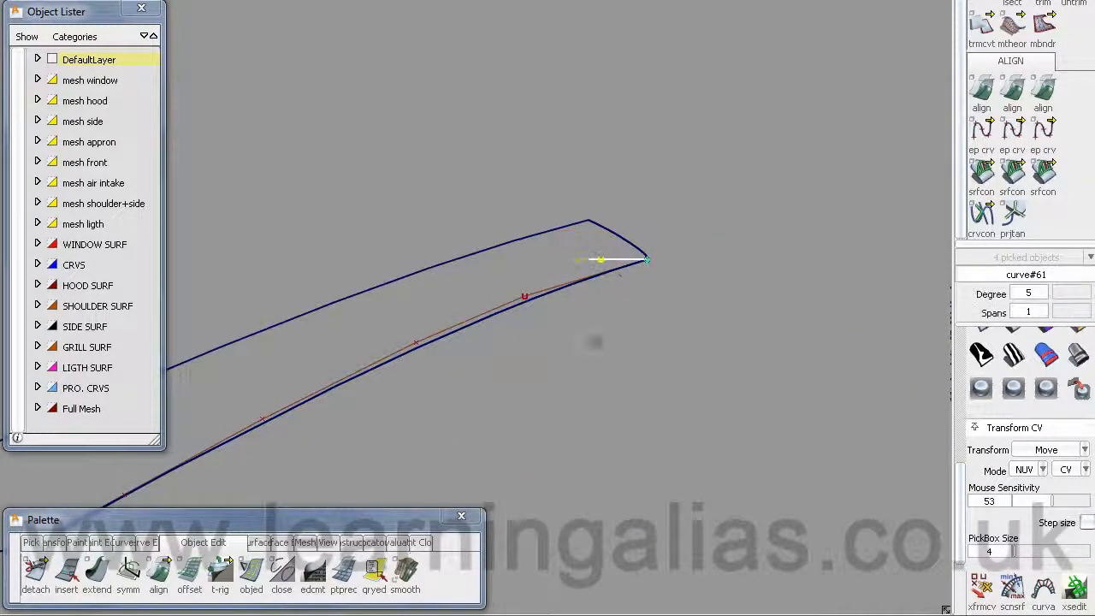
pyautogui.keyDown('alt'); pyautogui.keyDown('shift'); pyautogui.moveTo(587, 375); pyautogui.dragTo(641, 357, button='right'); pyautogui.keyUp('shift'); pyautogui.keyUp('alt')
pyautogui.keyDown('alt'); pyautogui.keyDown('shift'); pyautogui.moveTo(641, 357); pyautogui.dragTo(649, 387, button='middle'); pyautogui.keyUp('shift'); pyautogui.keyUp('alt')
pyautogui.keyDown('alt'); pyautogui.keyDown('shift'); pyautogui.moveTo(649, 387); pyautogui.dragTo(667, 311, button='right'); pyautogui.keyUp('shift'); pyautogui.keyUp('alt')
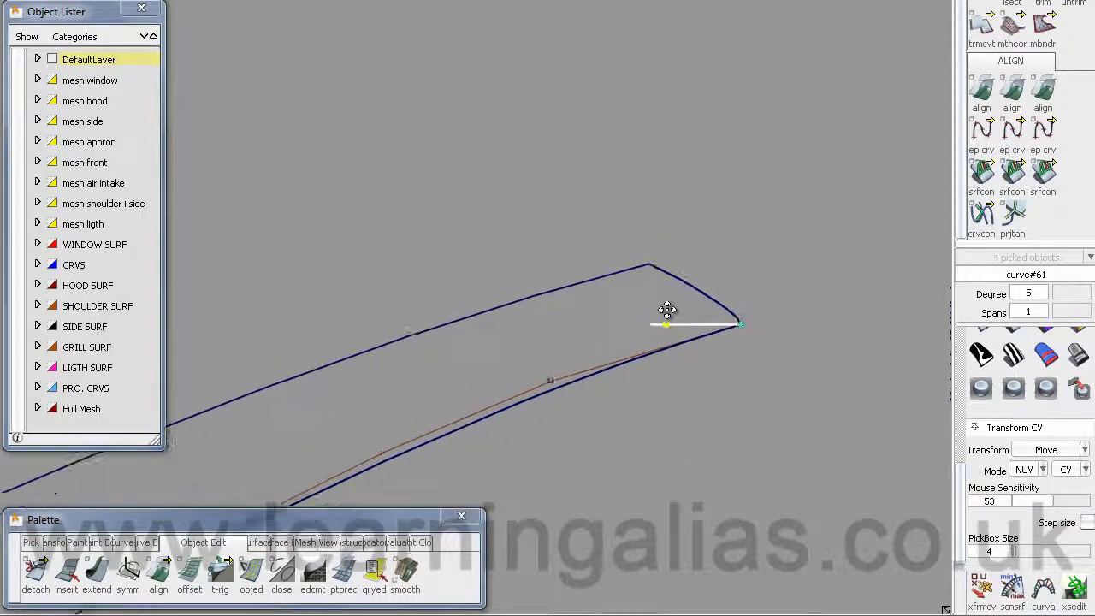
pyautogui.keyDown('alt'); pyautogui.keyDown('shift'); pyautogui.moveTo(668, 310); pyautogui.dragTo(660, 306, button='middle'); pyautogui.keyUp('shift'); pyautogui.keyUp('alt')
pyautogui.keyDown('ctrl'); pyautogui.keyDown('shift'); pyautogui.moveTo(602, 323); pyautogui.dragTo(590, 335, button='middle'); pyautogui.keyUp('shift'); pyautogui.keyUp('ctrl')
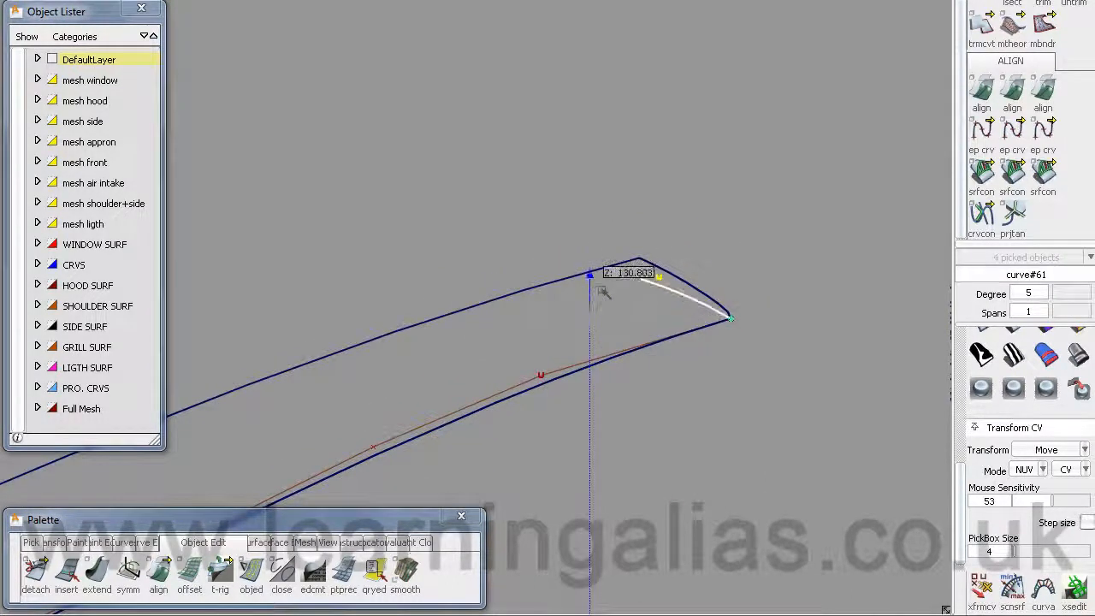
pyautogui.moveTo(614, 272); pyautogui.dragTo(615, 271, button='right')
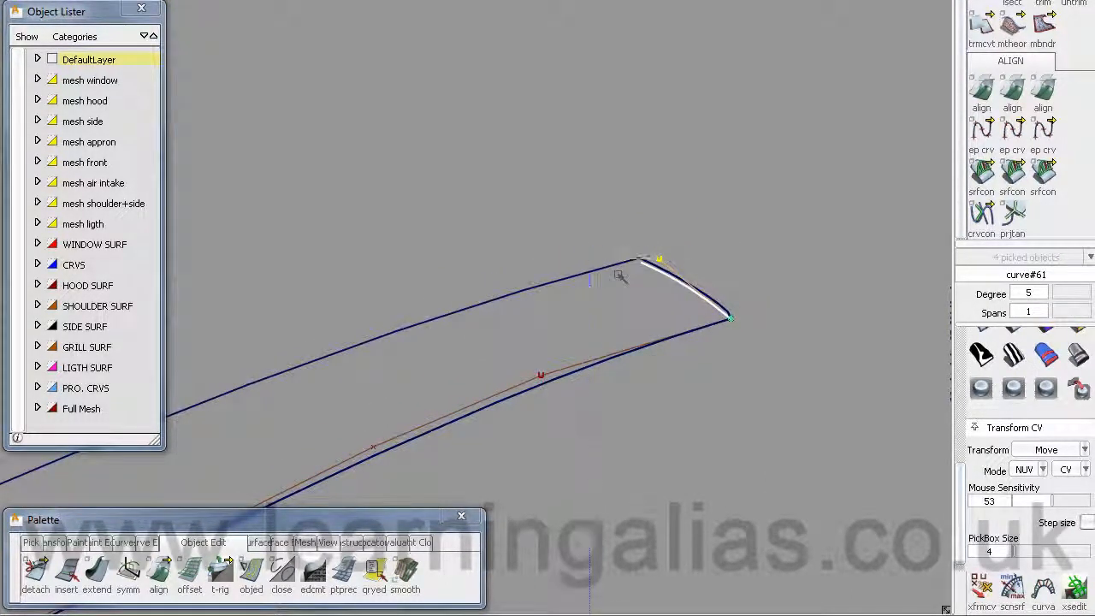
# - Pick only the middle pair of CVs on the roof-side curve and raise them further in Z
pyautogui.keyDown('ctrl'); pyautogui.keyDown('shift'); pyautogui.moveTo(618, 274); pyautogui.dragTo(666, 285); pyautogui.keyUp('shift'); pyautogui.keyUp('ctrl')
pyautogui.keyDown('alt'); pyautogui.keyDown('shift'); pyautogui.moveTo(665, 285); pyautogui.dragTo(628, 247, button='right'); pyautogui.keyUp('shift'); pyautogui.keyUp('alt')
pyautogui.keyDown('alt'); pyautogui.keyDown('shift'); pyautogui.moveTo(628, 248); pyautogui.dragTo(592, 317, button='middle'); pyautogui.keyUp('shift'); pyautogui.keyUp('alt')
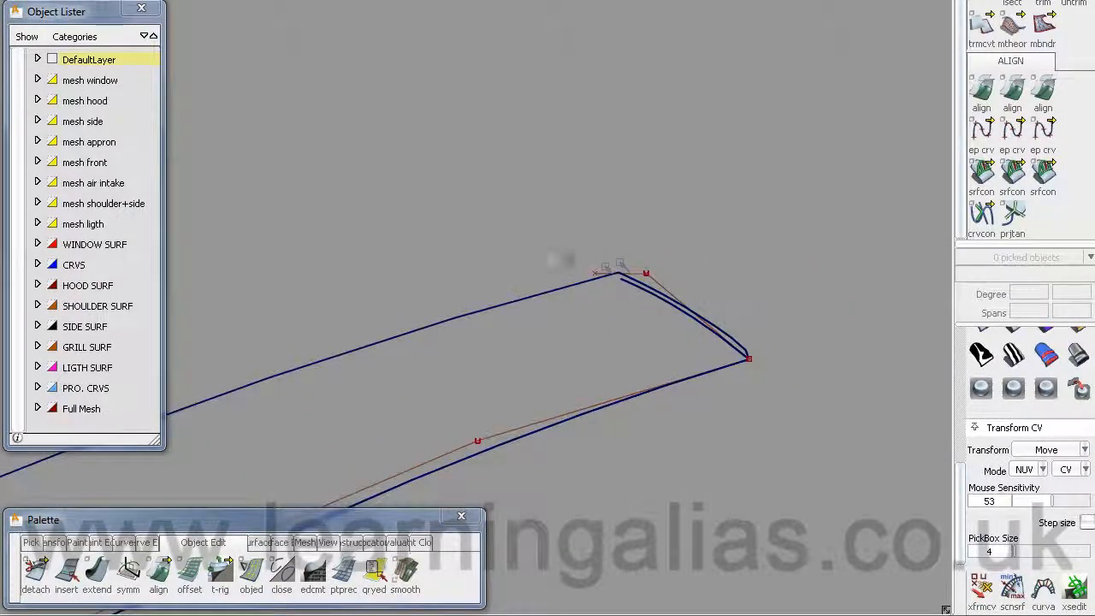
pyautogui.moveTo(602, 290); pyautogui.dragTo(602, 289)
pyautogui.keyDown('ctrl'); pyautogui.keyDown('shift'); pyautogui.moveTo(592, 307); pyautogui.dragTo(593, 267, button='middle'); pyautogui.keyUp('shift'); pyautogui.keyUp('ctrl')
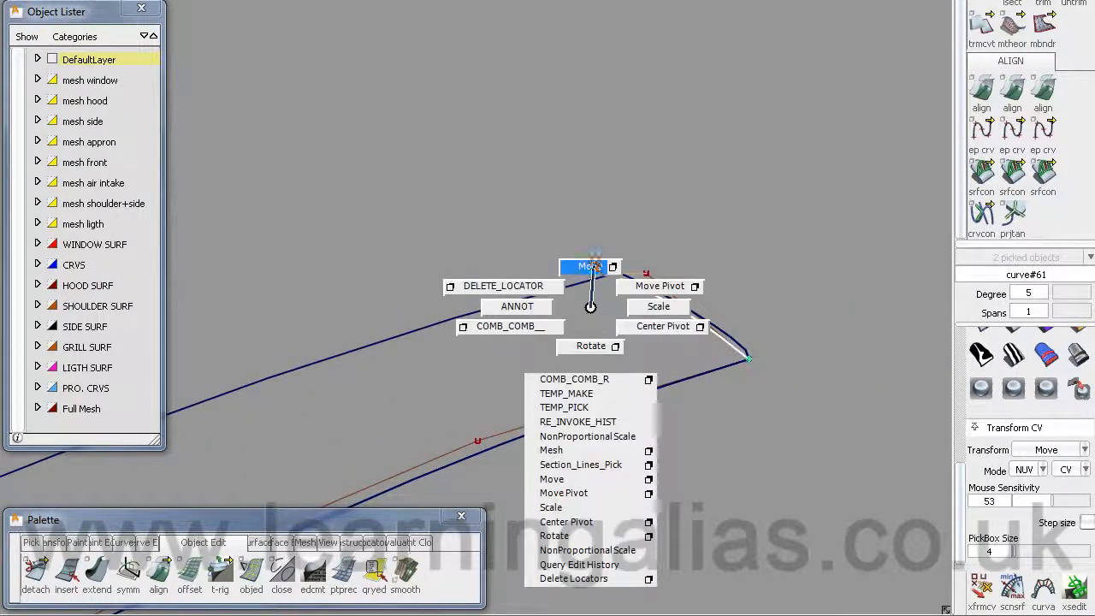
pyautogui.moveTo(590, 322); pyautogui.dragTo(614, 285, button='right')
# - Pick all four inner CVs of the roof-side curve again and lower them together in Z
pyautogui.moveTo(641, 320)
pyautogui.keyDown('ctrl'); pyautogui.keyDown('shift'); pyautogui.mouseDown()
pyautogui.moveTo(565, 311)
pyautogui.moveTo(585, 255)
pyautogui.mouseUp(); pyautogui.keyUp('shift'); pyautogui.keyUp('ctrl')
pyautogui.moveTo(568, 181); pyautogui.dragTo(688, 341)
pyautogui.keyDown('ctrl'); pyautogui.keyDown('shift'); pyautogui.moveTo(595, 313); pyautogui.dragTo(591, 292, button='middle'); pyautogui.keyUp('shift'); pyautogui.keyUp('ctrl')
pyautogui.moveTo(590, 292); pyautogui.dragTo(585, 305, button='right')
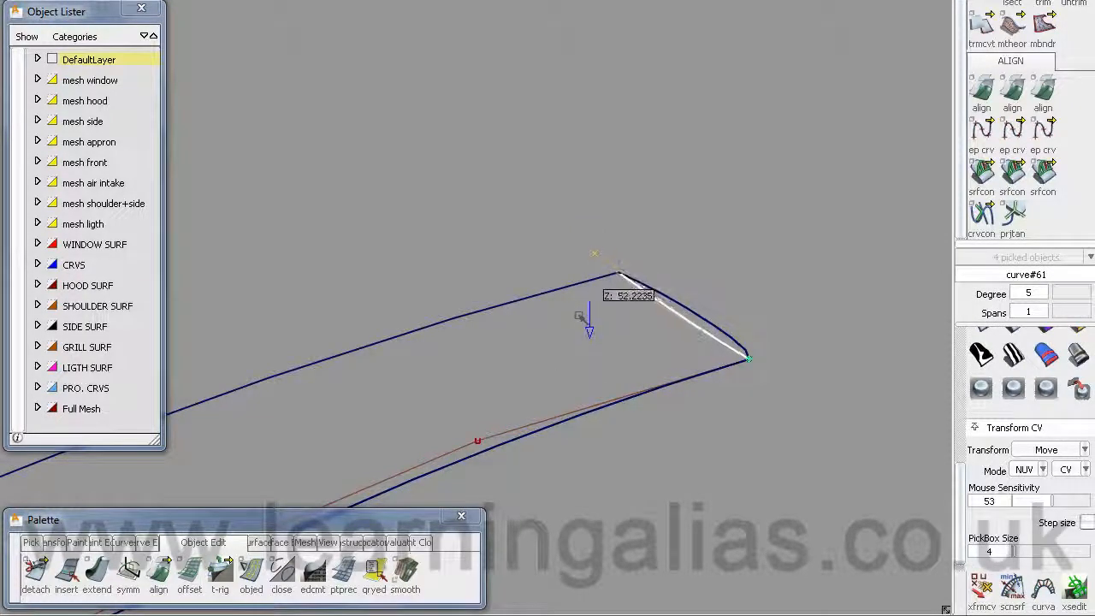
# - Pick the outer pair of the roof-side curve's inner CVs and nudge them up slightly in Z
pyautogui.keyDown('ctrl'); pyautogui.keyDown('shift'); pyautogui.moveTo(624, 326); pyautogui.dragTo(574, 324); pyautogui.keyUp('shift'); pyautogui.keyUp('ctrl')
pyautogui.keyDown('ctrl'); pyautogui.keyDown('shift'); pyautogui.moveTo(605, 323); pyautogui.dragTo(551, 271); pyautogui.keyUp('shift'); pyautogui.keyUp('ctrl')
pyautogui.keyDown('ctrl'); pyautogui.keyDown('shift'); pyautogui.moveTo(532, 340); pyautogui.dragTo(587, 316); pyautogui.keyUp('shift'); pyautogui.keyUp('ctrl')
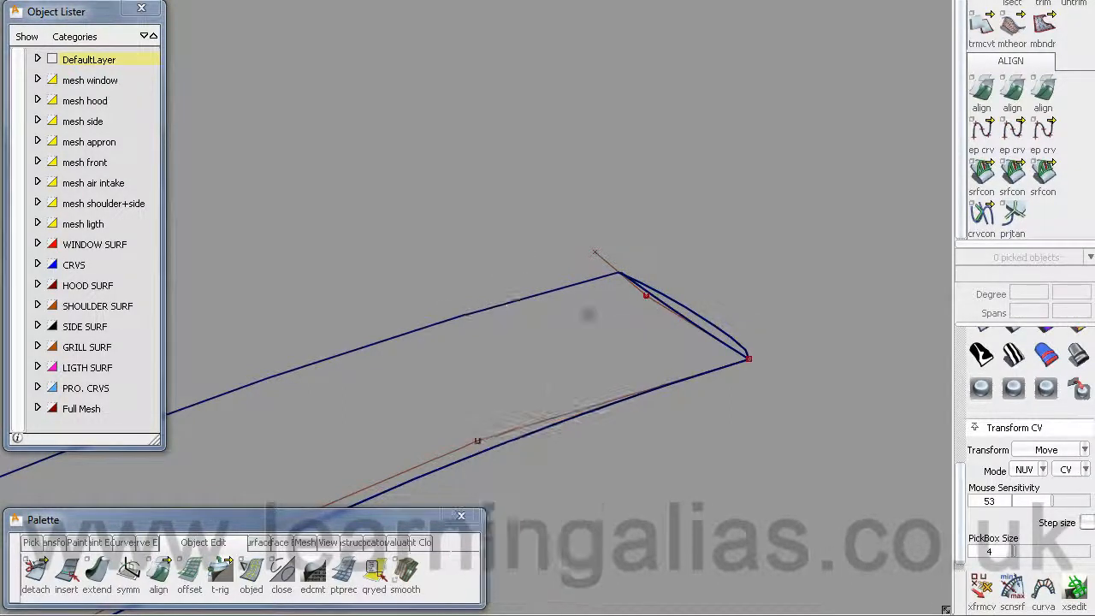
pyautogui.moveTo(626, 285); pyautogui.dragTo(662, 316)
pyautogui.keyDown('ctrl'); pyautogui.keyDown('shift'); pyautogui.moveTo(581, 342); pyautogui.dragTo(583, 309, button='middle'); pyautogui.keyUp('shift'); pyautogui.keyUp('ctrl')
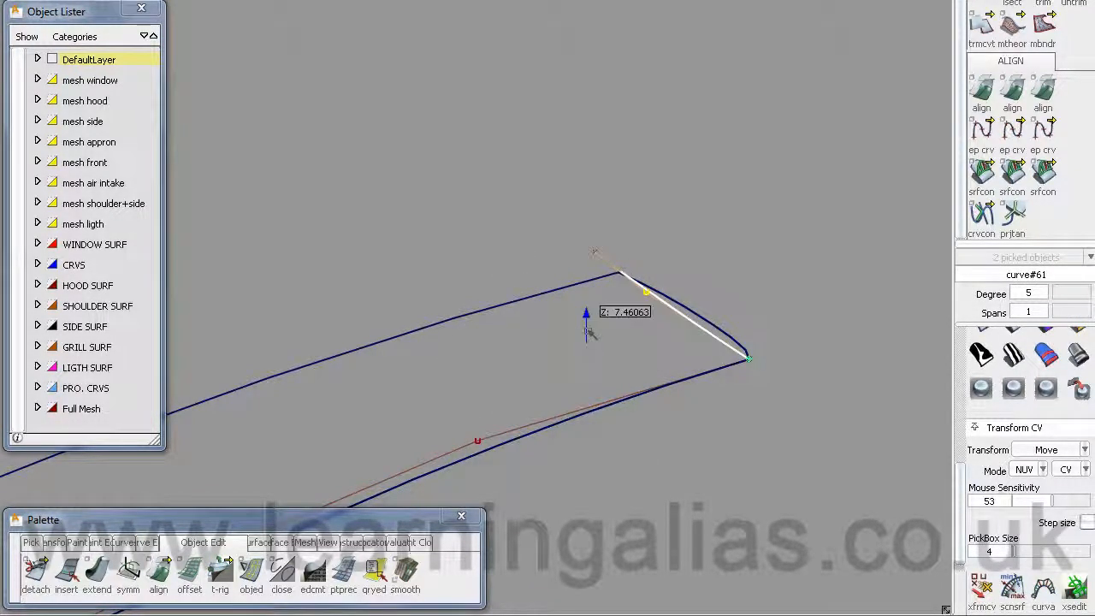
pyautogui.moveTo(587, 332); pyautogui.dragTo(591, 330, button='right')
# - Pick the roof-side curve's middle pair of CVs and lower them slightly in Z to bring its crown closer to the centre line
pyautogui.click(597, 254)
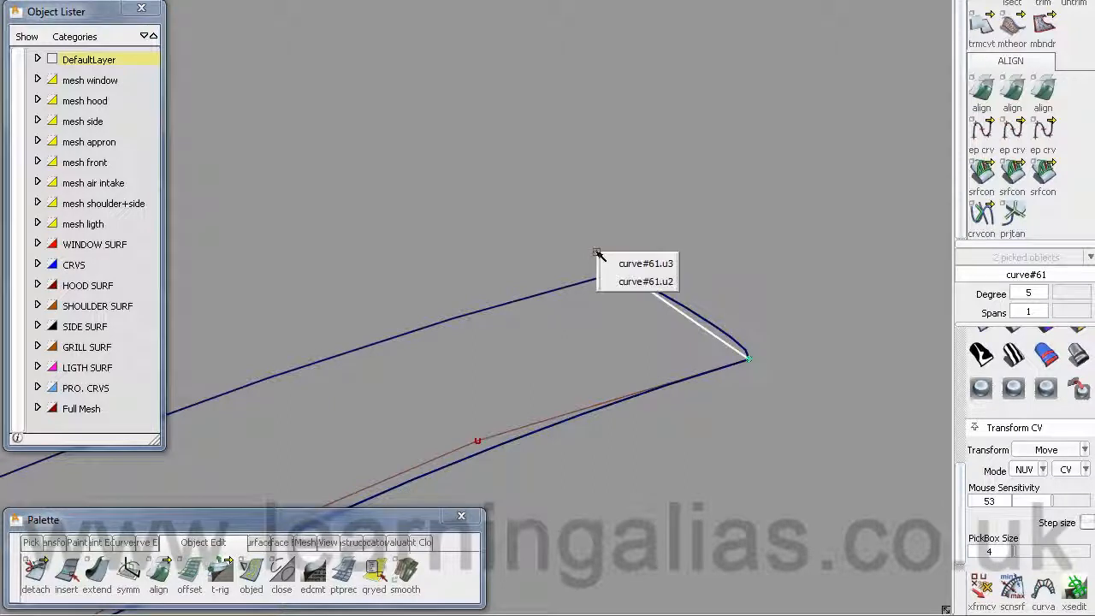
pyautogui.keyDown('ctrl'); pyautogui.keyDown('shift'); pyautogui.moveTo(596, 315); pyautogui.dragTo(525, 329); pyautogui.keyUp('shift'); pyautogui.keyUp('ctrl')
pyautogui.keyDown('ctrl'); pyautogui.keyDown('shift'); pyautogui.moveTo(527, 323); pyautogui.dragTo(531, 277); pyautogui.keyUp('shift'); pyautogui.keyUp('ctrl')
pyautogui.moveTo(570, 235); pyautogui.dragTo(620, 289)
pyautogui.moveTo(614, 318)
pyautogui.keyDown('alt'); pyautogui.keyDown('shift'); pyautogui.mouseDown(button='right')
pyautogui.moveTo(531, 325)
pyautogui.moveTo(604, 306)
pyautogui.mouseUp(button='right'); pyautogui.keyUp('shift'); pyautogui.keyUp('alt')
pyautogui.keyDown('alt'); pyautogui.keyDown('shift'); pyautogui.moveTo(605, 306); pyautogui.dragTo(568, 368, button='middle'); pyautogui.keyUp('shift'); pyautogui.keyUp('alt')
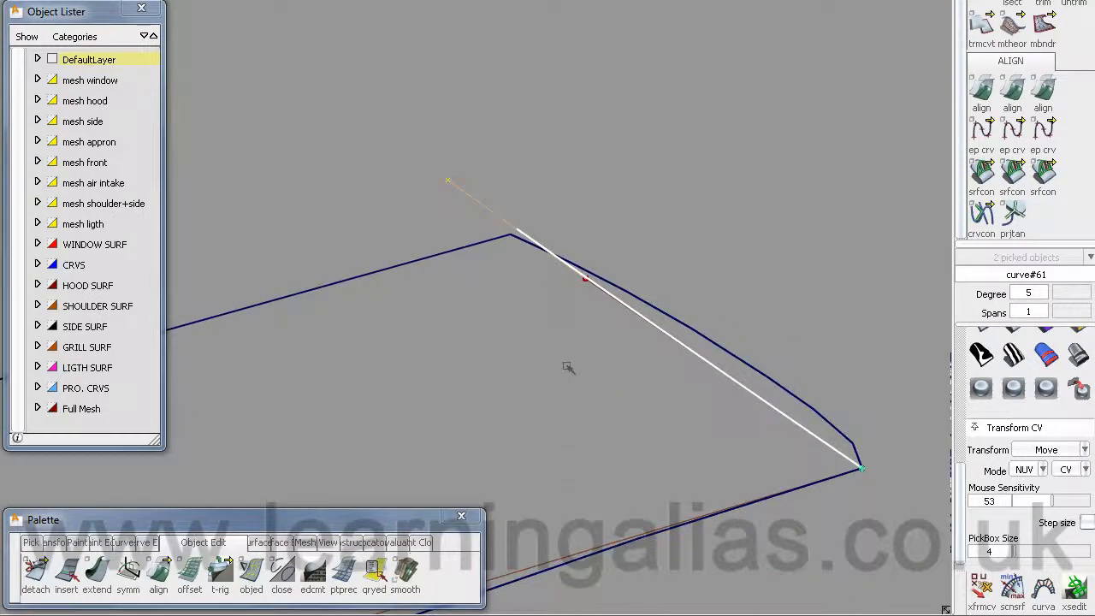
pyautogui.keyDown('alt'); pyautogui.keyDown('shift'); pyautogui.moveTo(568, 368); pyautogui.dragTo(643, 310, button='right'); pyautogui.keyUp('shift'); pyautogui.keyUp('alt')
pyautogui.keyDown('alt'); pyautogui.keyDown('shift'); pyautogui.moveTo(642, 310); pyautogui.dragTo(541, 300, button='middle'); pyautogui.keyUp('shift'); pyautogui.keyUp('alt')
pyautogui.keyDown('ctrl'); pyautogui.keyDown('shift'); pyautogui.moveTo(613, 360); pyautogui.dragTo(538, 349); pyautogui.keyUp('shift'); pyautogui.keyUp('ctrl')
pyautogui.keyDown('ctrl'); pyautogui.keyDown('shift'); pyautogui.moveTo(537, 349); pyautogui.dragTo(541, 289); pyautogui.keyUp('shift'); pyautogui.keyUp('ctrl')
pyautogui.moveTo(365, 63); pyautogui.dragTo(449, 230)
pyautogui.keyDown('ctrl'); pyautogui.keyDown('shift'); pyautogui.moveTo(438, 283); pyautogui.dragTo(445, 261, button='middle'); pyautogui.keyUp('shift'); pyautogui.keyUp('ctrl')
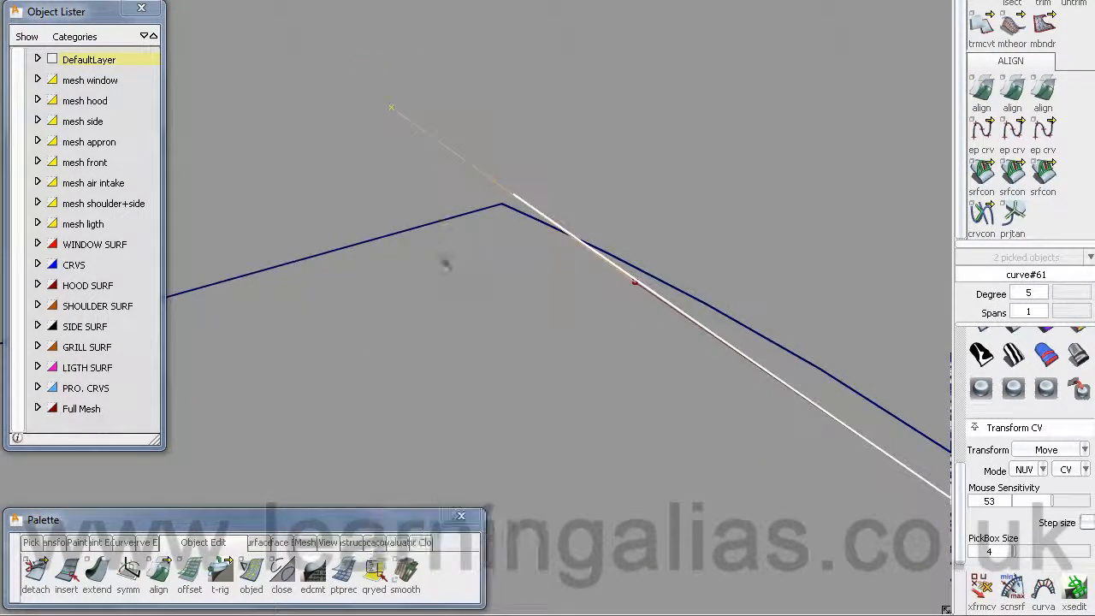
pyautogui.moveTo(445, 262); pyautogui.dragTo(445, 269, button='right')
# - Apply symmetric modeling to the roof-side curve and check its symmetry plane in the perspective view
pyautogui.keyDown('ctrl'); pyautogui.keyDown('shift'); pyautogui.moveTo(496, 309); pyautogui.dragTo(570, 240); pyautogui.keyUp('shift'); pyautogui.keyUp('ctrl')
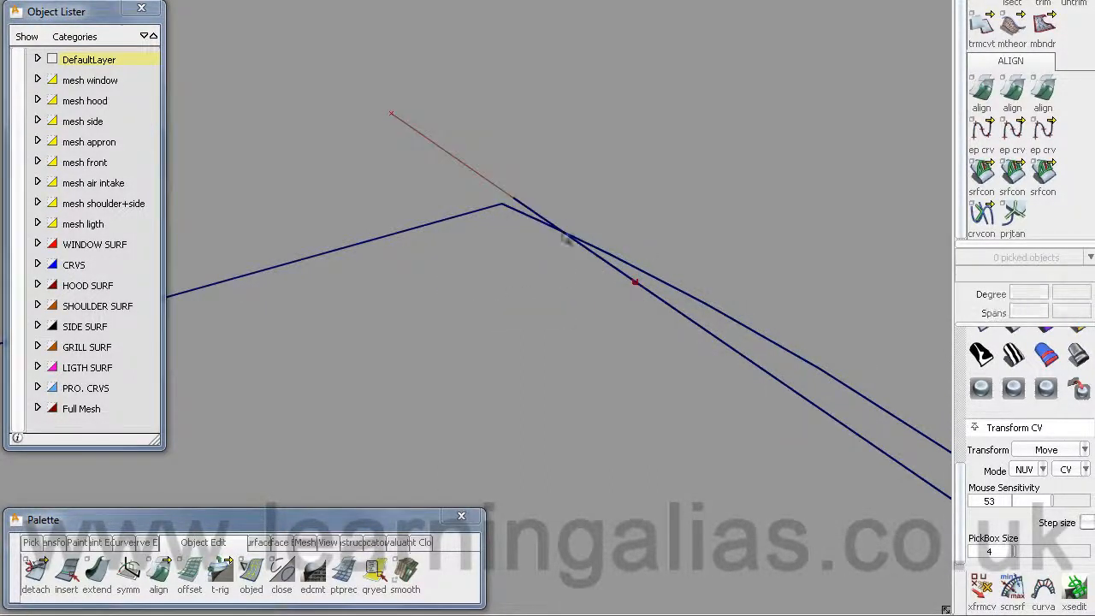
pyautogui.keyDown('alt'); pyautogui.keyDown('shift'); pyautogui.moveTo(570, 240); pyautogui.dragTo(514, 377, button='right'); pyautogui.keyUp('shift'); pyautogui.keyUp('alt')
pyautogui.keyDown('alt'); pyautogui.keyDown('shift'); pyautogui.moveTo(513, 377); pyautogui.dragTo(707, 443, button='middle'); pyautogui.keyUp('shift'); pyautogui.keyUp('alt')
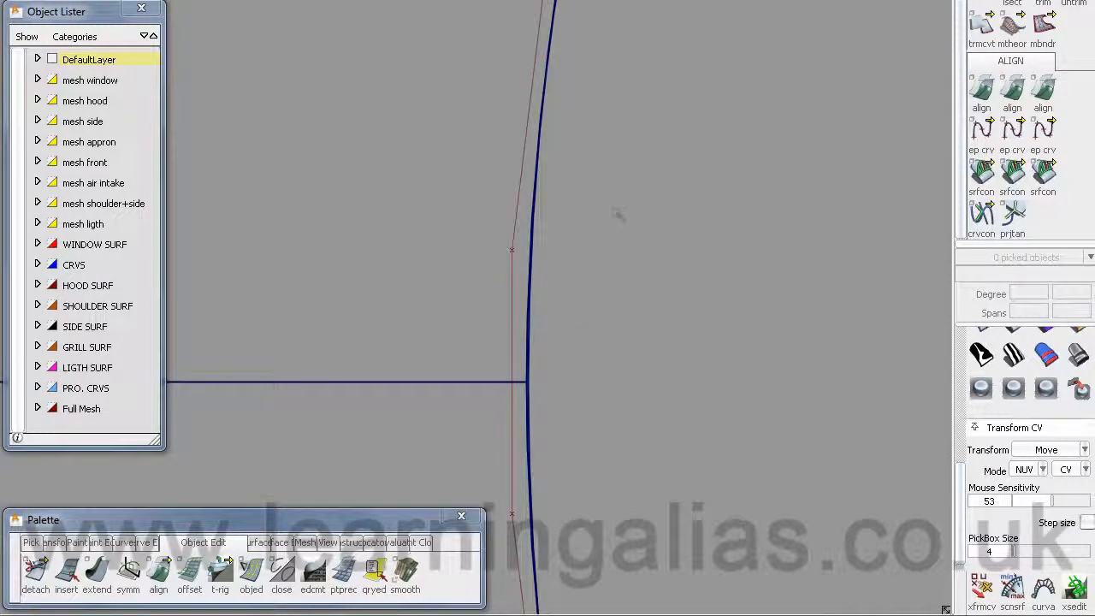
pyautogui.keyDown('alt'); pyautogui.keyDown('shift'); pyautogui.moveTo(618, 215); pyautogui.dragTo(557, 347, button='right'); pyautogui.keyUp('shift'); pyautogui.keyUp('alt')
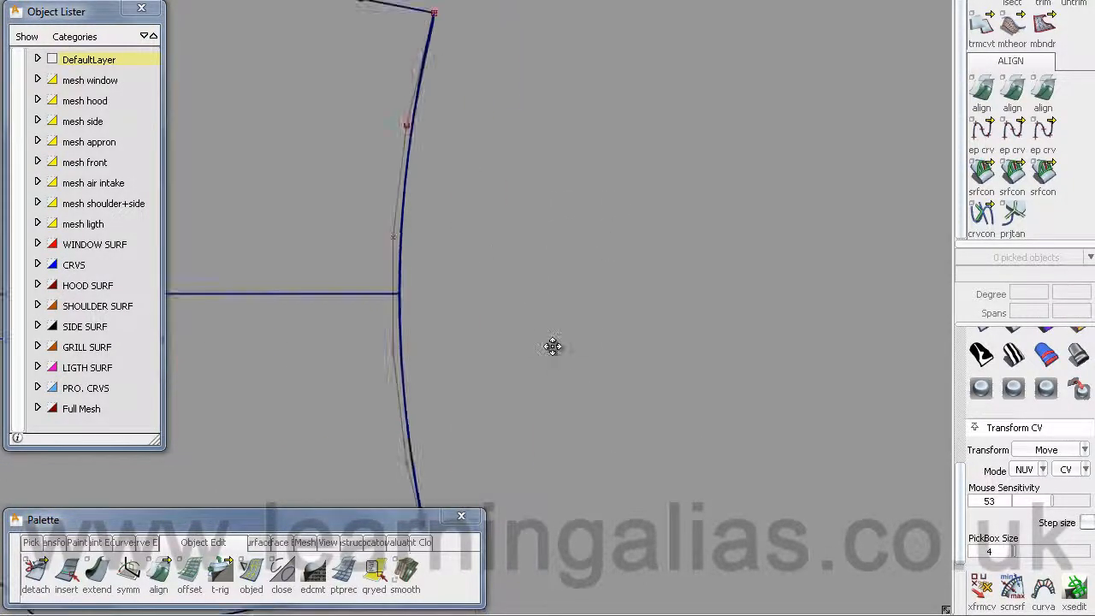
pyautogui.keyDown('alt'); pyautogui.keyDown('shift'); pyautogui.moveTo(557, 347); pyautogui.dragTo(662, 208, button='middle'); pyautogui.keyUp('shift'); pyautogui.keyUp('alt')
pyautogui.click(129, 573)
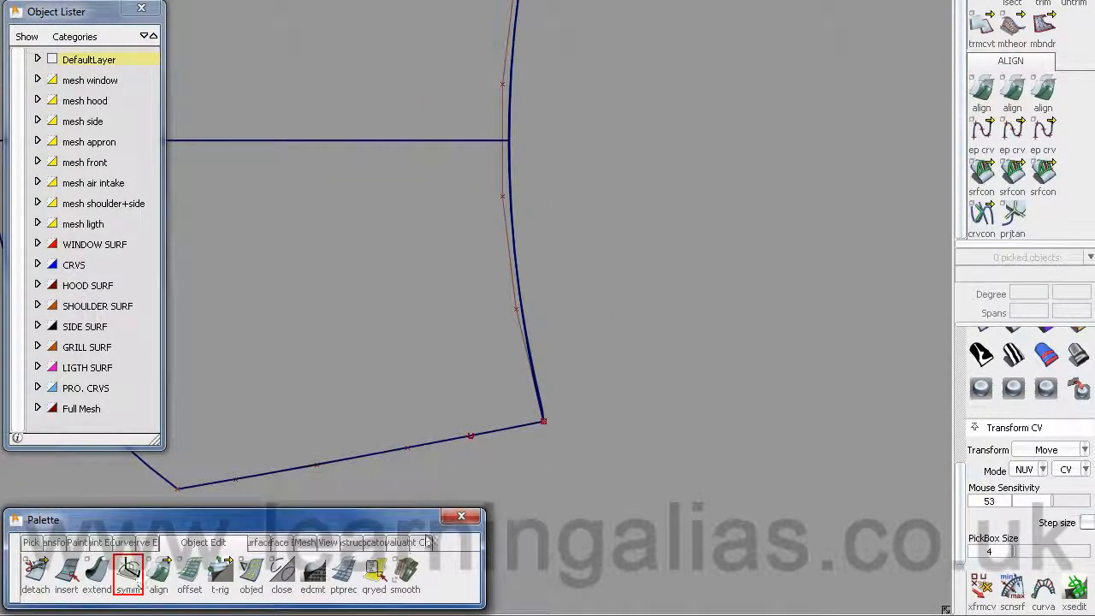
pyautogui.click(518, 313)
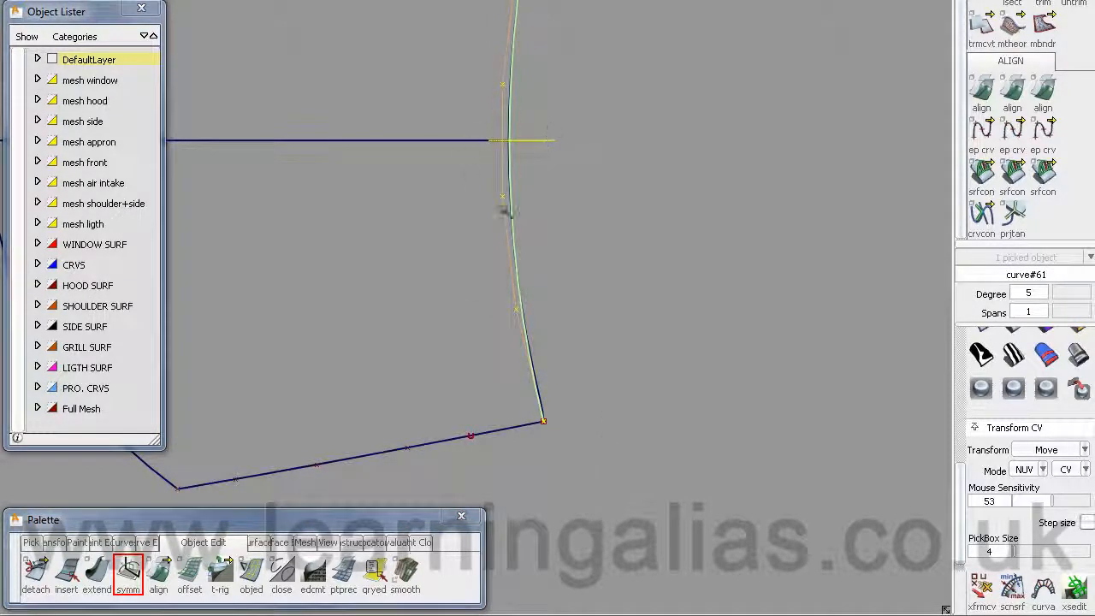
pyautogui.press('F8')
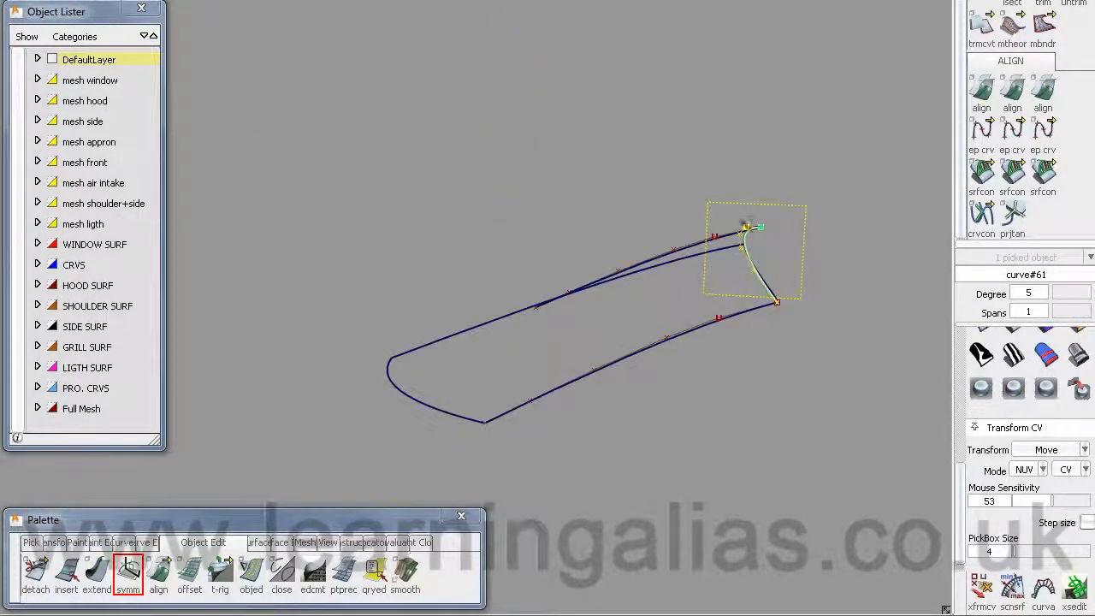
pyautogui.keyDown('alt'); pyautogui.keyDown('shift'); pyautogui.moveTo(511, 169); pyautogui.dragTo(604, 281); pyautogui.keyUp('shift'); pyautogui.keyUp('alt')
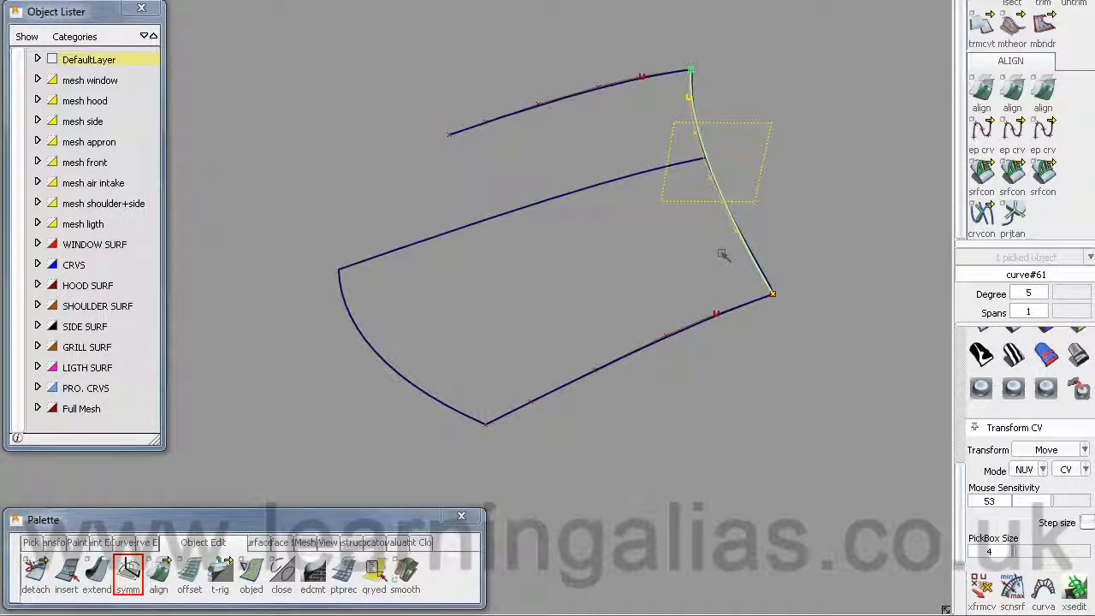
# - In the top view, pick the symmetric CV nearest the curve's corner end and move it to fit the roof-side boundary
pyautogui.press('F5')
pyautogui.keyDown('alt'); pyautogui.keyDown('shift'); pyautogui.moveTo(552, 267); pyautogui.dragTo(581, 317, button='right'); pyautogui.keyUp('shift'); pyautogui.keyUp('alt')
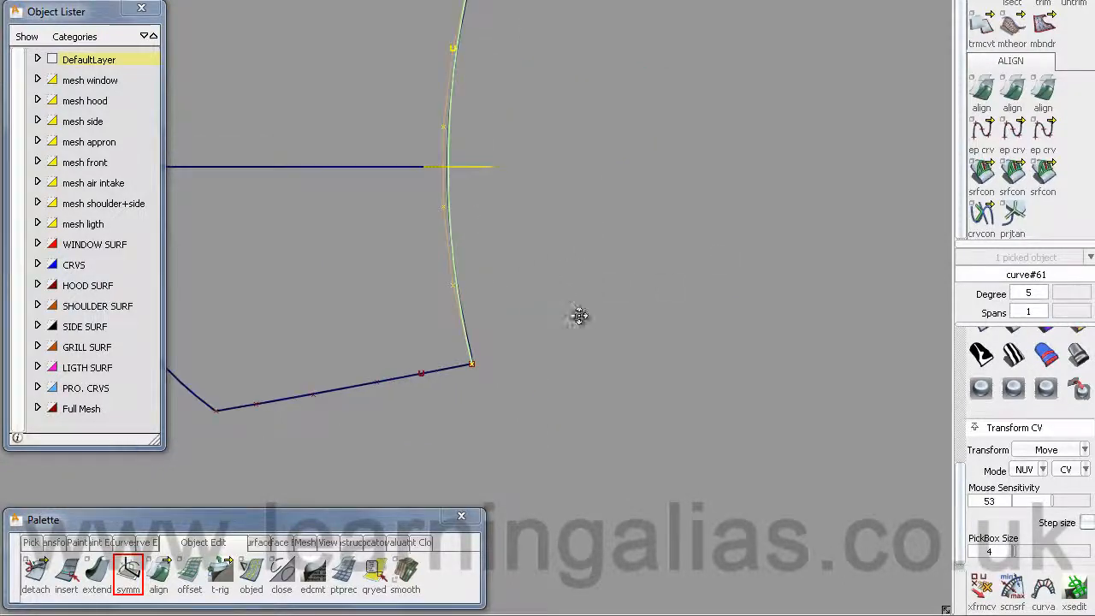
pyautogui.keyDown('alt'); pyautogui.keyDown('shift'); pyautogui.moveTo(580, 318); pyautogui.dragTo(703, 371, button='middle'); pyautogui.keyUp('shift'); pyautogui.keyUp('alt')
pyautogui.click(456, 349)
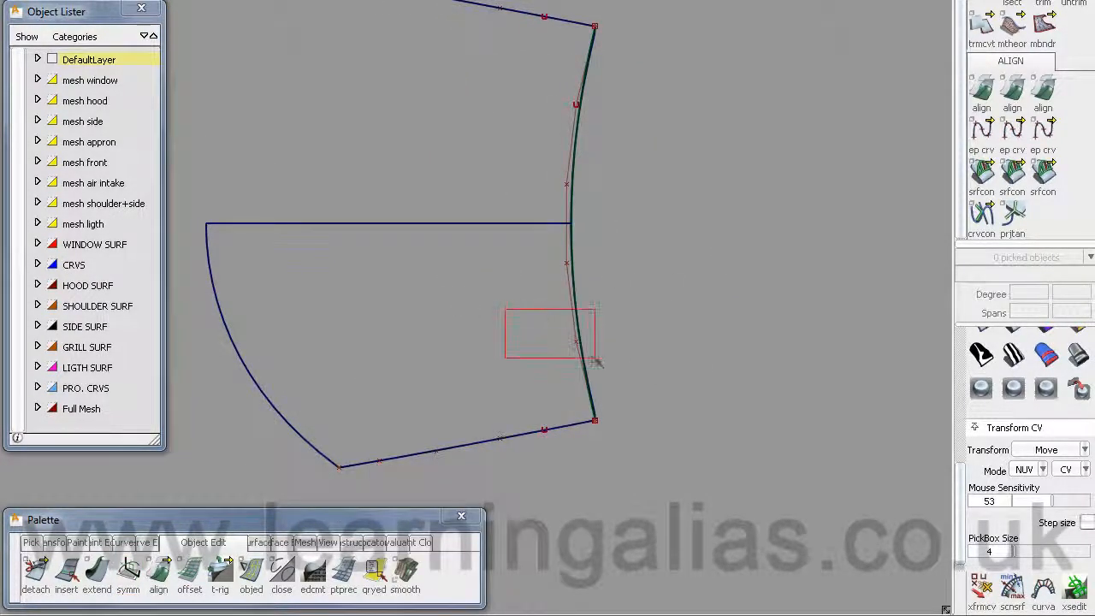
pyautogui.moveTo(597, 362); pyautogui.dragTo(595, 359)
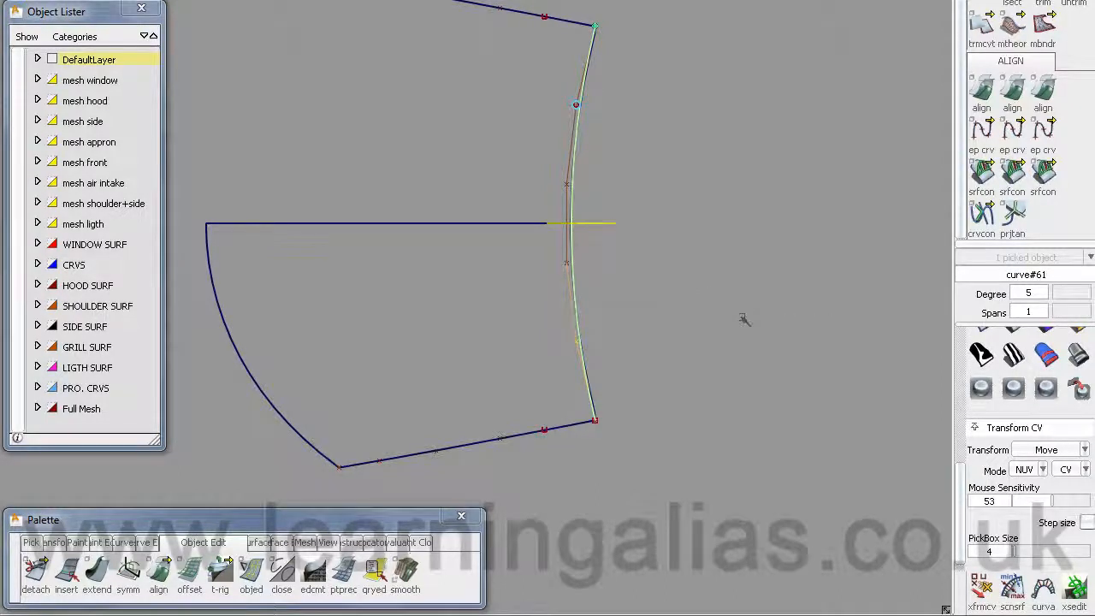
pyautogui.moveTo(741, 316); pyautogui.dragTo(755, 337, button='middle')
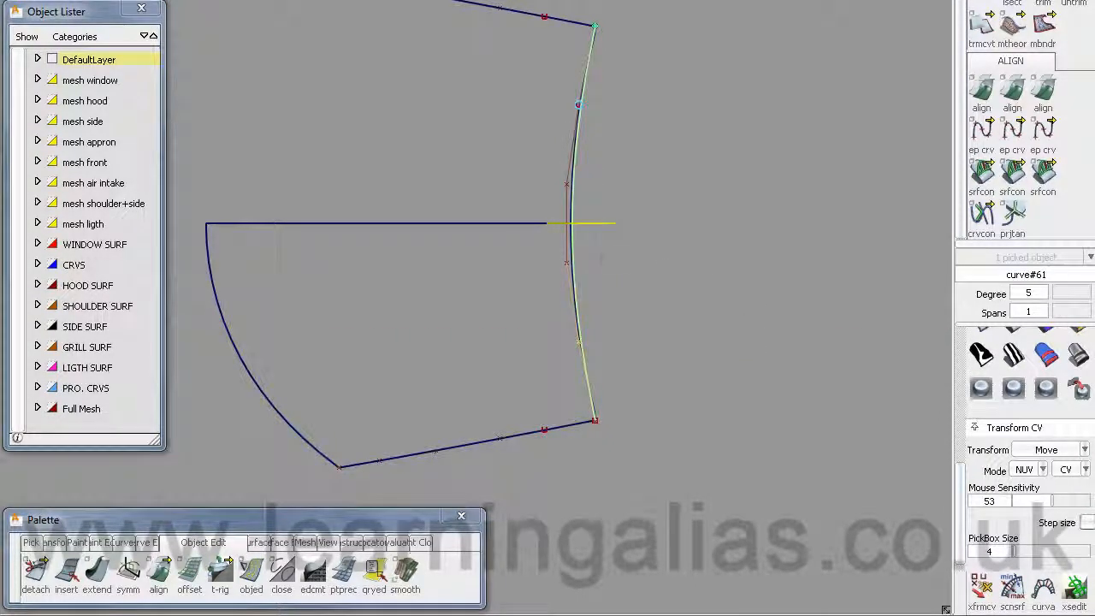
# - Nudge the middle symmetric CV and readjust the one near the corner to match the boundary, then clear the selection
pyautogui.moveTo(636, 282)
pyautogui.mouseDown(button='middle')
pyautogui.moveTo(651, 289)
pyautogui.moveTo(641, 288)
pyautogui.moveTo(647, 277)
pyautogui.moveTo(630, 296)
pyautogui.mouseUp(button='middle')
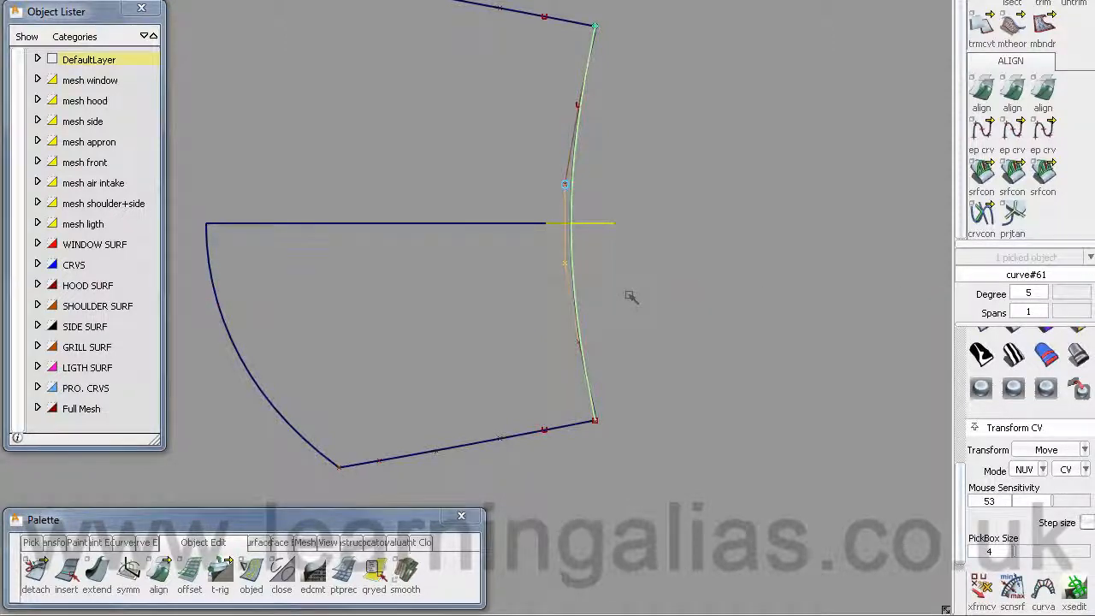
pyautogui.click(581, 345)
pyautogui.moveTo(631, 354); pyautogui.dragTo(627, 354, button='middle')
pyautogui.click(668, 362)
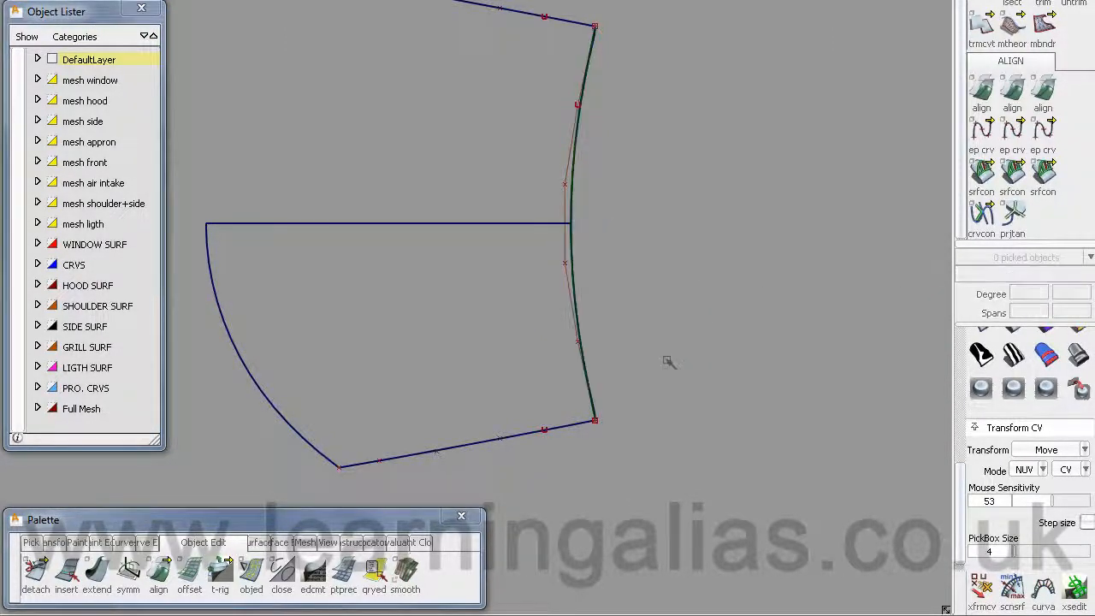
# - Pick both halves of the roof-side boundary edge lying over the fitted curve and remove them from view
pyautogui.keyDown('ctrl'); pyautogui.keyDown('shift'); pyautogui.click(666, 360); pyautogui.keyUp('shift'); pyautogui.keyUp('ctrl')
pyautogui.keyDown('ctrl'); pyautogui.keyDown('shift'); pyautogui.moveTo(664, 363); pyautogui.dragTo(650, 378); pyautogui.keyUp('shift'); pyautogui.keyUp('ctrl')
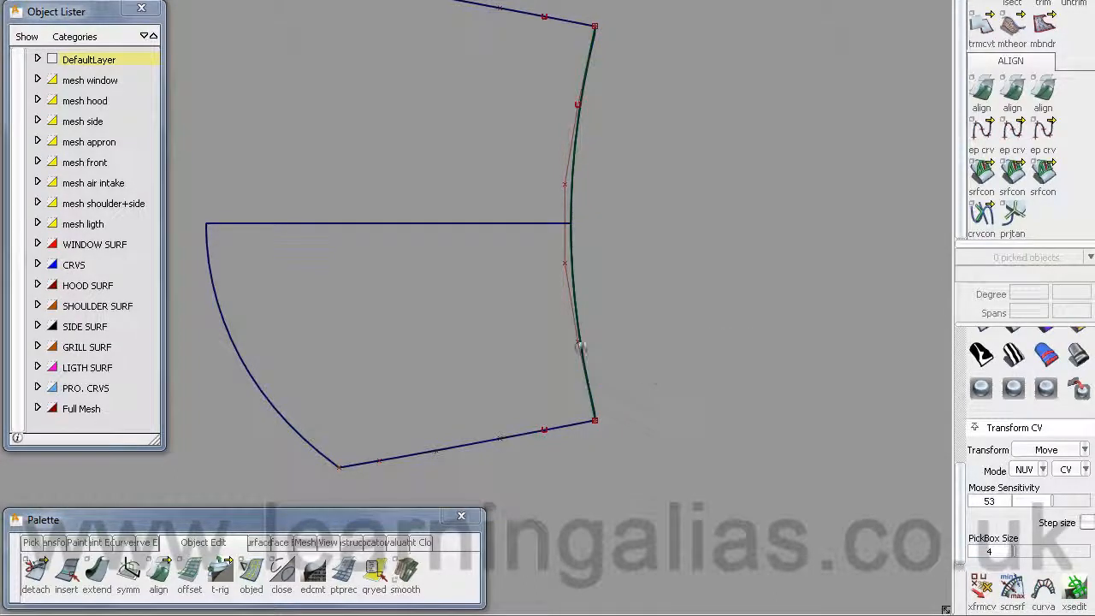
pyautogui.click(580, 329)
pyautogui.click(611, 335)
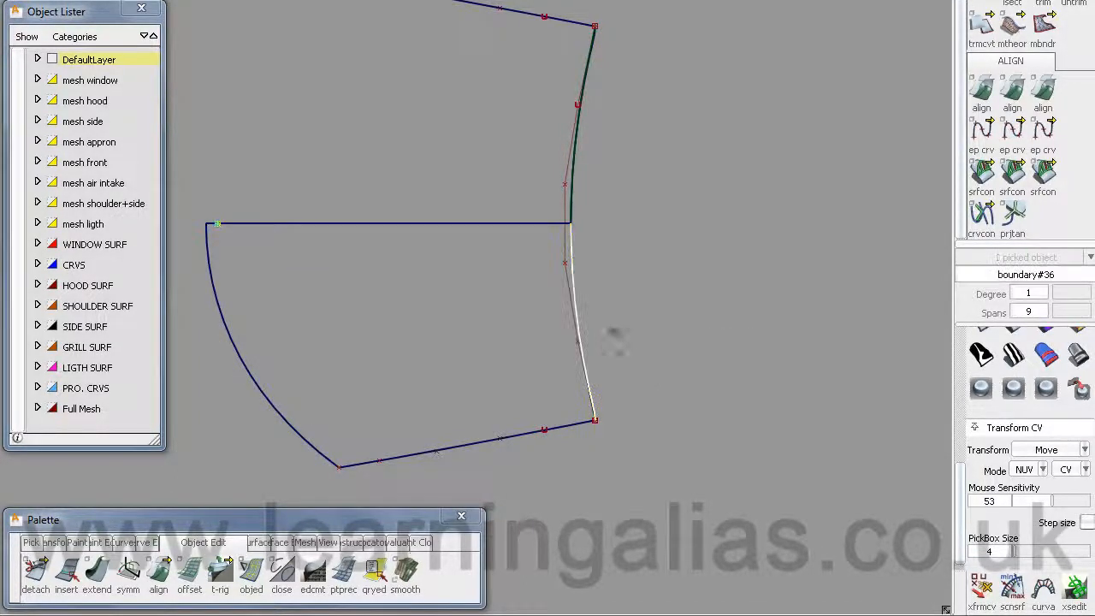
pyautogui.click(573, 177)
pyautogui.click(611, 191)
pyautogui.keyDown('ctrl'); pyautogui.keyDown('shift'); pyautogui.moveTo(701, 288); pyautogui.dragTo(638, 337, button='right'); pyautogui.keyUp('shift'); pyautogui.keyUp('ctrl')
# - Check the fitted roof-side curve with a curvature comb, then delete the comb
pyautogui.click(576, 294)
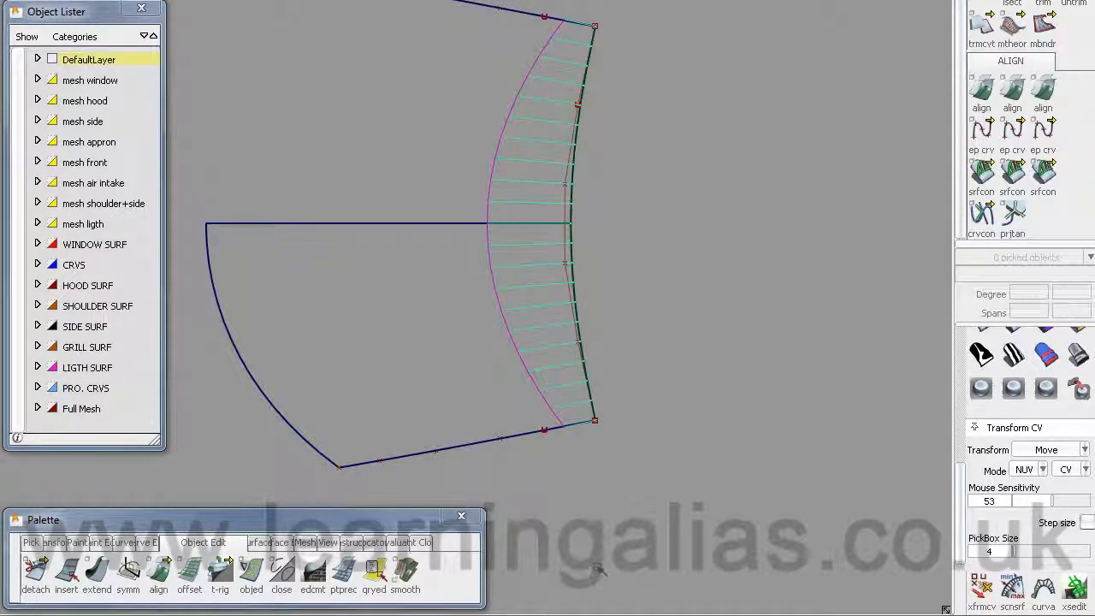
pyautogui.keyDown('ctrl'); pyautogui.keyDown('shift'); pyautogui.moveTo(692, 362); pyautogui.dragTo(634, 370); pyautogui.keyUp('shift'); pyautogui.keyUp('ctrl')
pyautogui.keyDown('ctrl'); pyautogui.keyDown('shift'); pyautogui.moveTo(641, 372); pyautogui.dragTo(570, 349, button='middle'); pyautogui.keyUp('shift'); pyautogui.keyUp('ctrl')
# - Mirror the hood-side boundary edge across XZ as a duplicate
pyautogui.keyDown('alt'); pyautogui.keyDown('shift'); pyautogui.moveTo(583, 271); pyautogui.dragTo(686, 397, button='right'); pyautogui.keyUp('shift'); pyautogui.keyUp('alt')
pyautogui.keyDown('alt'); pyautogui.keyDown('shift'); pyautogui.moveTo(686, 397); pyautogui.dragTo(769, 417, button='middle'); pyautogui.keyUp('shift'); pyautogui.keyUp('alt')
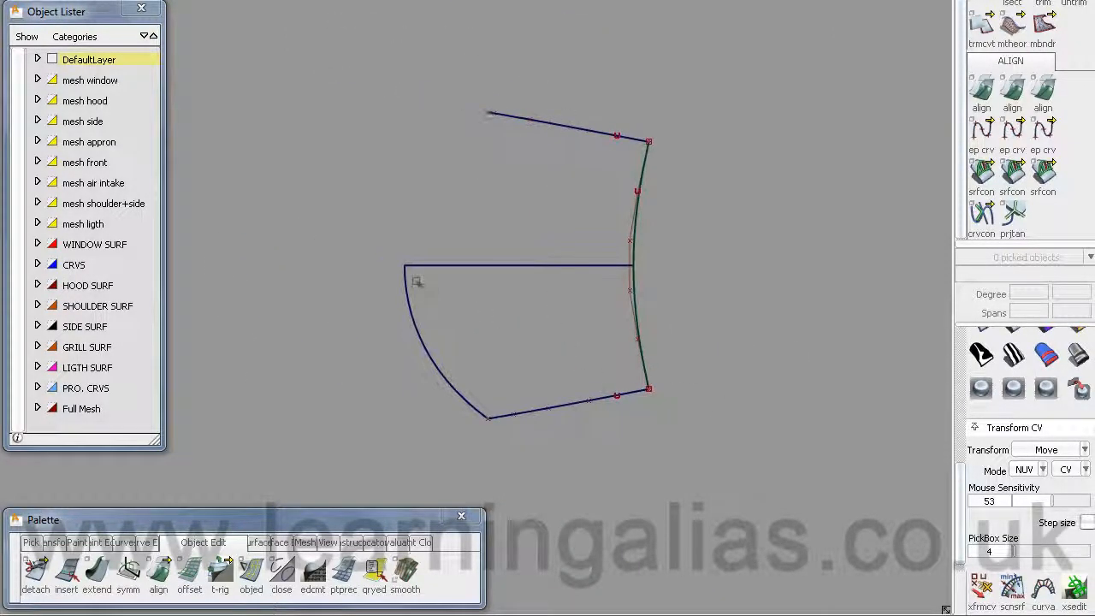
pyautogui.keyDown('ctrl'); pyautogui.keyDown('shift'); pyautogui.moveTo(416, 282); pyautogui.dragTo(377, 303); pyautogui.keyUp('shift'); pyautogui.keyUp('ctrl')
pyautogui.click(423, 345)
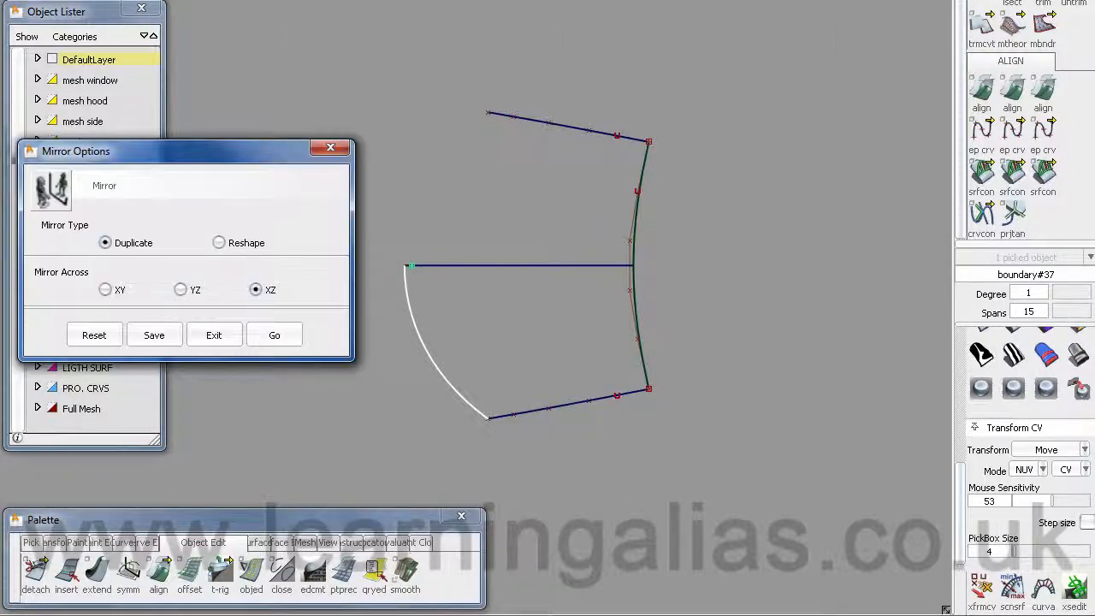
pyautogui.click(272, 336)
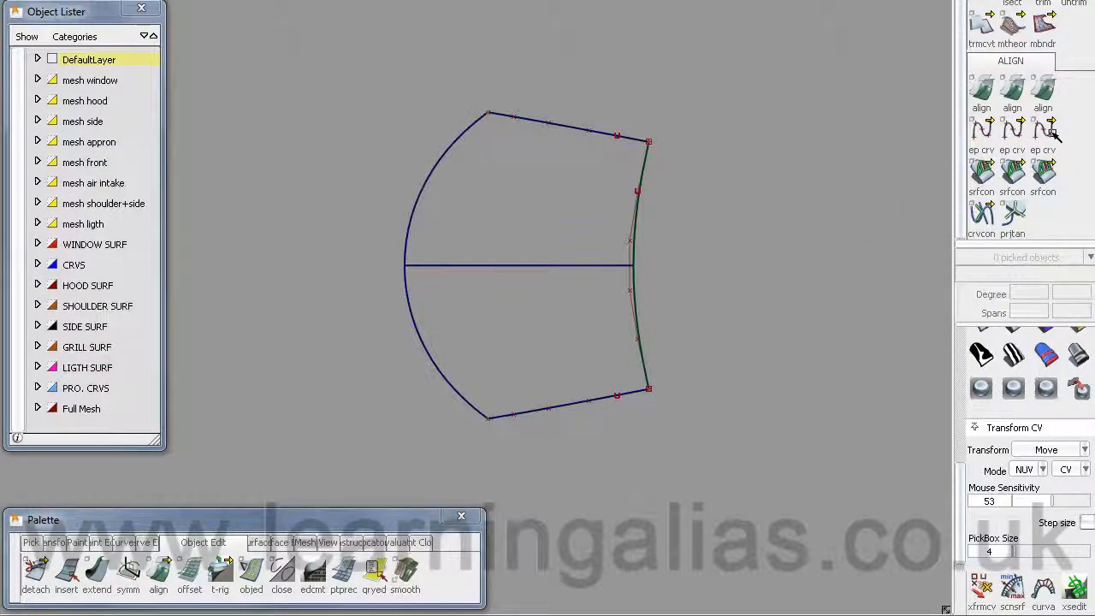
# - Draw a degree 5 single-span EP curve joining the hood-side ends of the two side curves
pyautogui.click(494, 117)
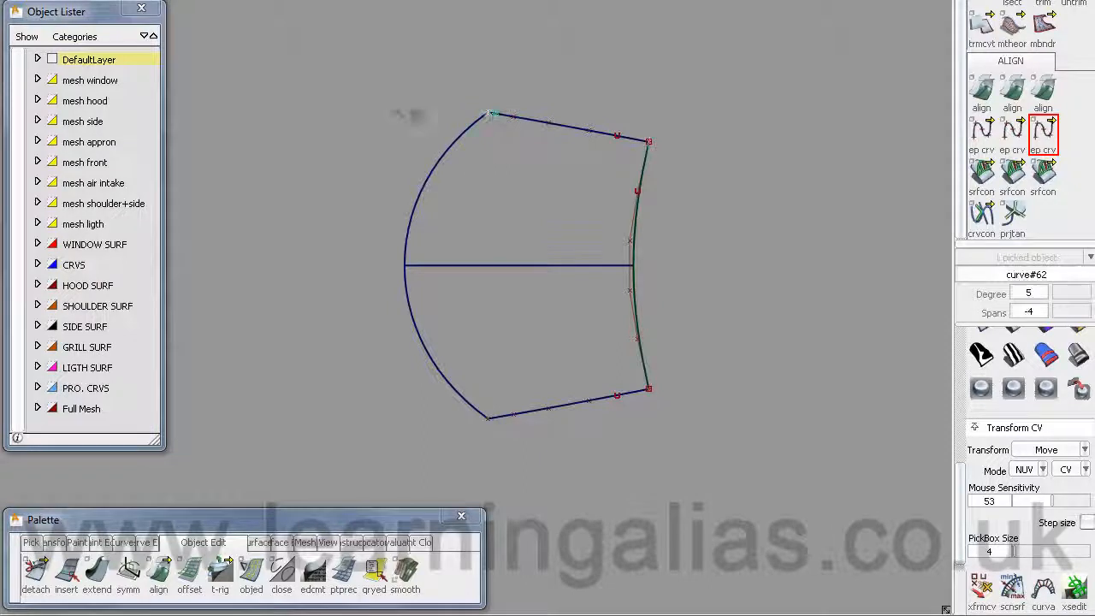
pyautogui.click(496, 418)
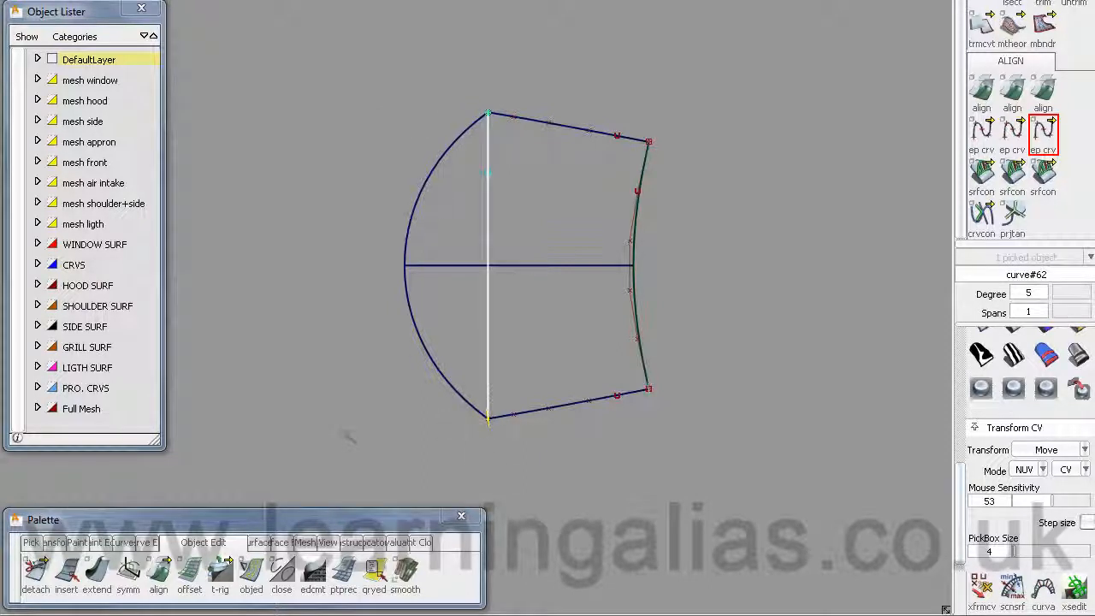
# - Pick the four interior CVs of the straight hood-side curve, then clear the selection
pyautogui.keyDown('ctrl'); pyautogui.keyDown('shift'); pyautogui.moveTo(453, 297); pyautogui.dragTo(452, 255); pyautogui.keyUp('shift'); pyautogui.keyUp('ctrl')
pyautogui.moveTo(424, 139); pyautogui.dragTo(526, 368)
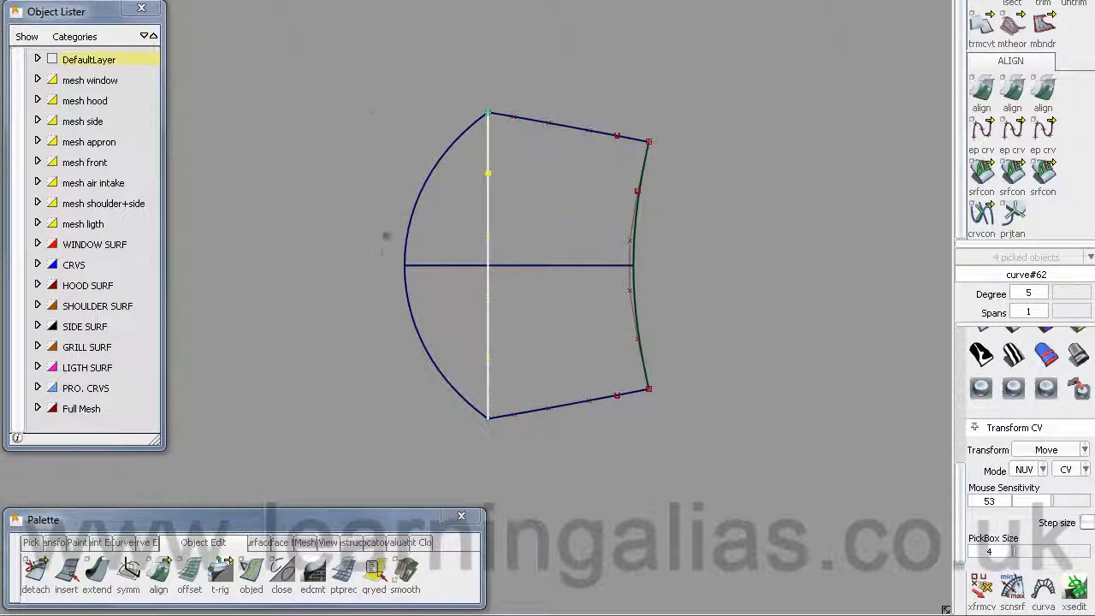
pyautogui.keyDown('ctrl'); pyautogui.keyDown('shift'); pyautogui.moveTo(343, 228); pyautogui.dragTo(321, 237); pyautogui.keyUp('shift'); pyautogui.keyUp('ctrl')
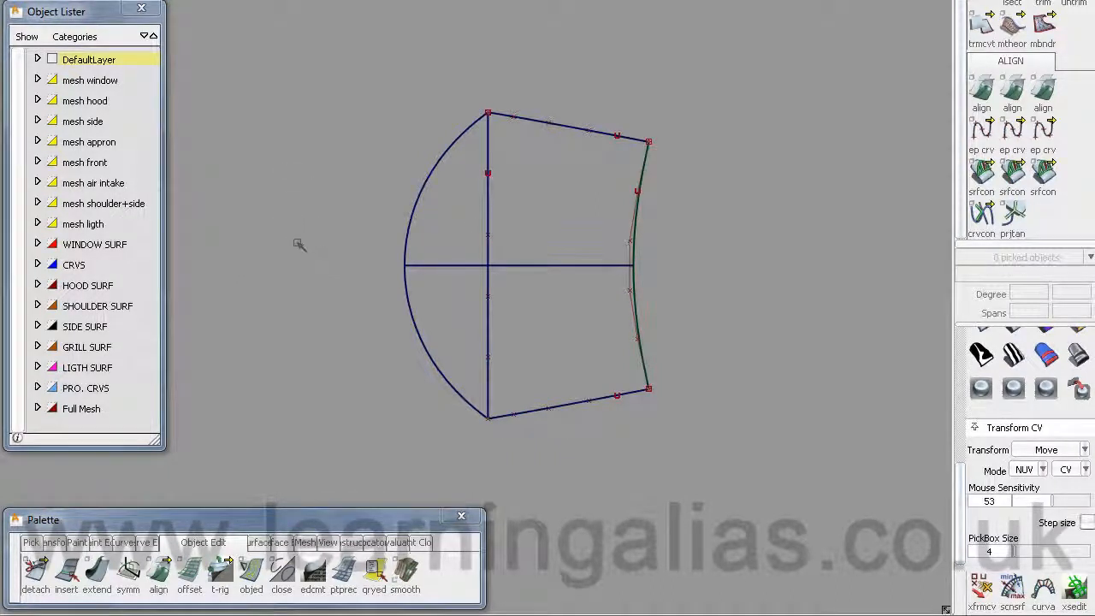
# - Pick all the windshield boundary curves, remove them from view and make the WINDOW SURF layer visible
pyautogui.moveTo(326, 121)
pyautogui.keyDown('ctrl'); pyautogui.keyDown('shift'); pyautogui.mouseDown()
pyautogui.moveTo(294, 120)
pyautogui.moveTo(267, 138)
pyautogui.mouseUp(); pyautogui.keyUp('shift'); pyautogui.keyUp('ctrl')
pyautogui.moveTo(335, 44)
pyautogui.mouseDown()
pyautogui.moveTo(457, 128)
pyautogui.moveTo(718, 485)
pyautogui.mouseUp()
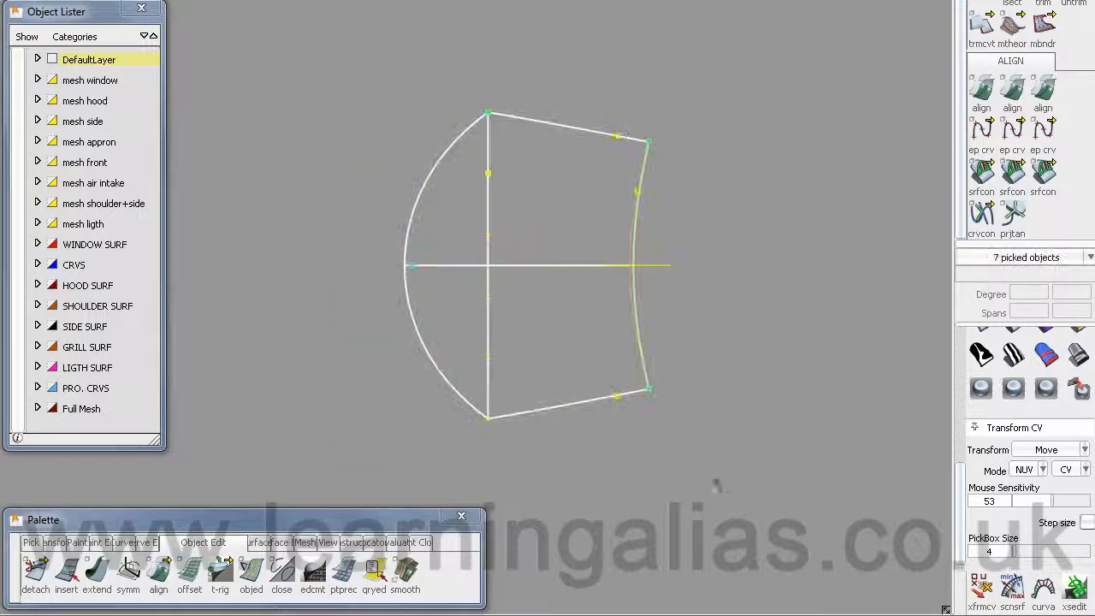
pyautogui.keyDown('ctrl'); pyautogui.keyDown('shift'); pyautogui.moveTo(284, 59); pyautogui.dragTo(255, 79, button='right'); pyautogui.keyUp('shift'); pyautogui.keyUp('ctrl')
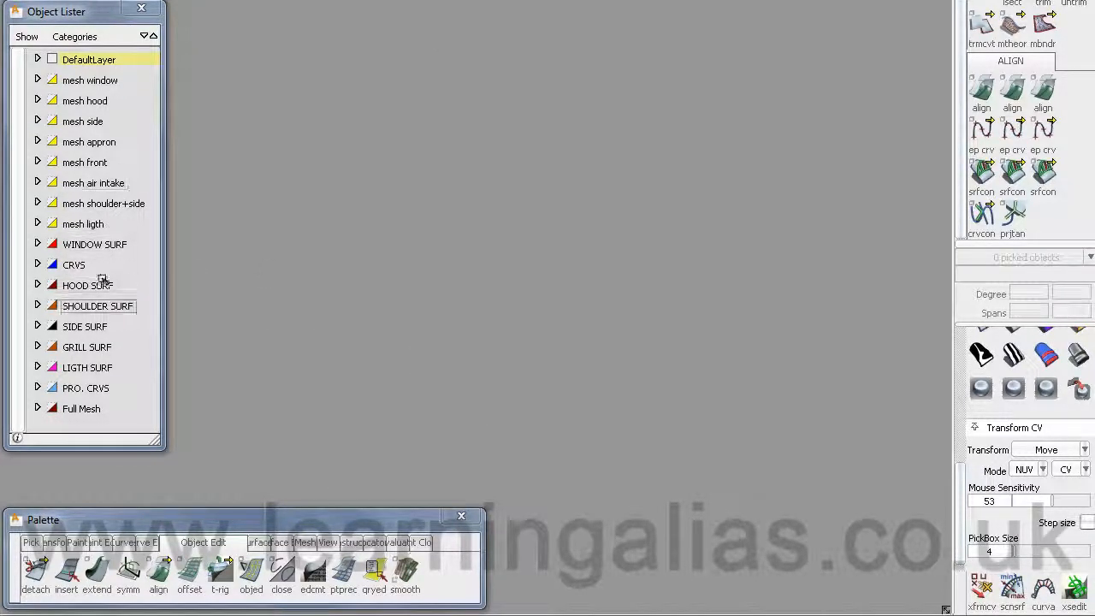
pyautogui.rightClick(94, 245)
pyautogui.click(116, 319)
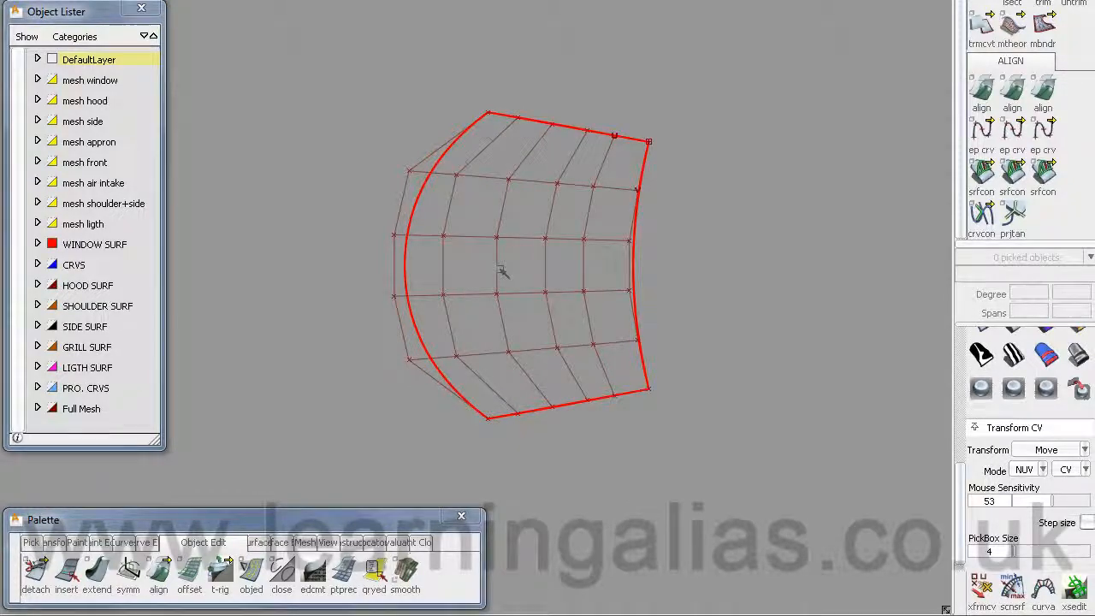
# - Show the windshield surface in perspective with horizontal zebra stripe shading and its CVs and hulls hidden
pyautogui.press('F8')
pyautogui.moveTo(477, 311)
pyautogui.keyDown('alt'); pyautogui.keyDown('shift'); pyautogui.mouseDown()
pyautogui.moveTo(582, 254)
pyautogui.moveTo(496, 256)
pyautogui.moveTo(582, 331)
pyautogui.moveTo(527, 370)
pyautogui.moveTo(557, 354)
pyautogui.moveTo(582, 315)
pyautogui.moveTo(633, 395)
pyautogui.mouseUp(); pyautogui.keyUp('shift'); pyautogui.keyUp('alt')
pyautogui.press('q')
pyautogui.keyDown('ctrl'); pyautogui.keyDown('shift'); pyautogui.rightClick(488, 307); pyautogui.keyUp('shift'); pyautogui.keyUp('ctrl')
pyautogui.keyDown('ctrl'); pyautogui.keyDown('shift'); pyautogui.moveTo(489, 307); pyautogui.dragTo(352, 348, button='right'); pyautogui.keyUp('shift'); pyautogui.keyUp('ctrl')
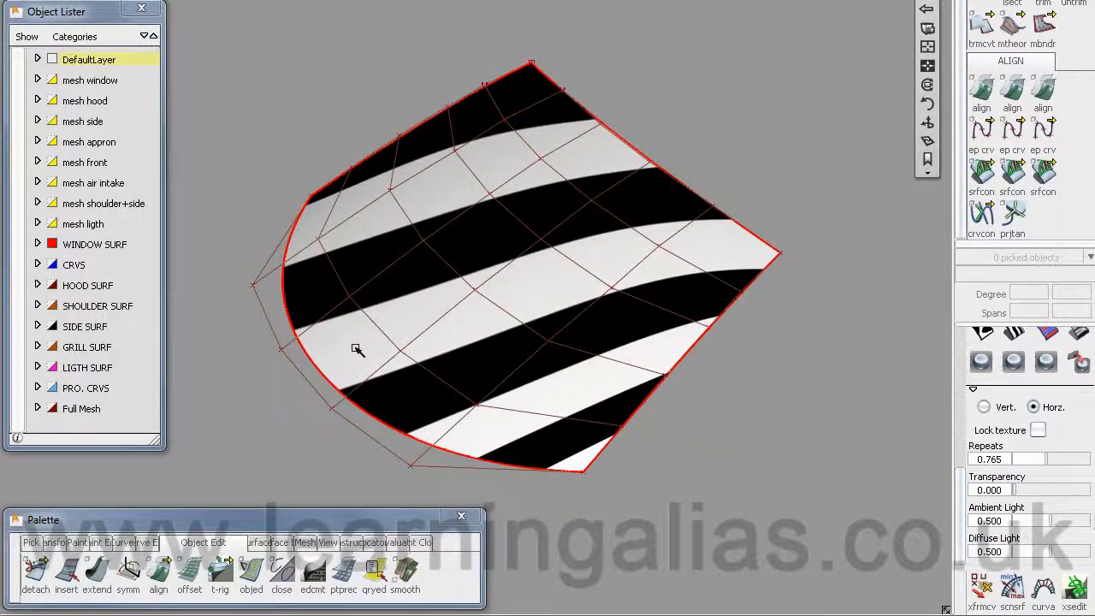
pyautogui.moveTo(391, 333)
pyautogui.keyDown('alt'); pyautogui.keyDown('shift'); pyautogui.mouseDown()
pyautogui.moveTo(419, 357)
pyautogui.moveTo(558, 344)
pyautogui.moveTo(450, 357)
pyautogui.moveTo(719, 265)
pyautogui.moveTo(535, 384)
pyautogui.moveTo(609, 316)
pyautogui.moveTo(698, 331)
pyautogui.moveTo(741, 360)
pyautogui.moveTo(728, 342)
pyautogui.moveTo(447, 214)
pyautogui.moveTo(450, 240)
pyautogui.moveTo(521, 283)
pyautogui.moveTo(610, 410)
pyautogui.moveTo(479, 340)
pyautogui.moveTo(511, 399)
pyautogui.moveTo(618, 430)
pyautogui.moveTo(642, 374)
pyautogui.moveTo(738, 350)
pyautogui.moveTo(558, 391)
pyautogui.moveTo(457, 523)
pyautogui.moveTo(521, 502)
pyautogui.moveTo(523, 440)
pyautogui.mouseUp(); pyautogui.keyUp('shift'); pyautogui.keyUp('alt')
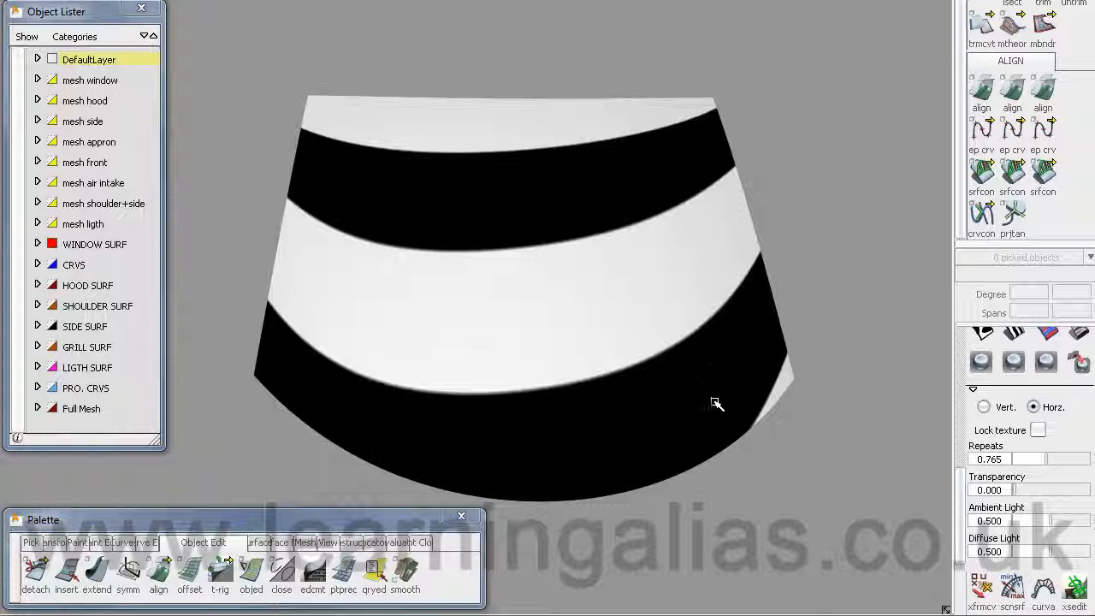
# - Bring up the Transform CV settings and review the available movement modes, leaving the mode on NUV
pyautogui.click(982, 591)
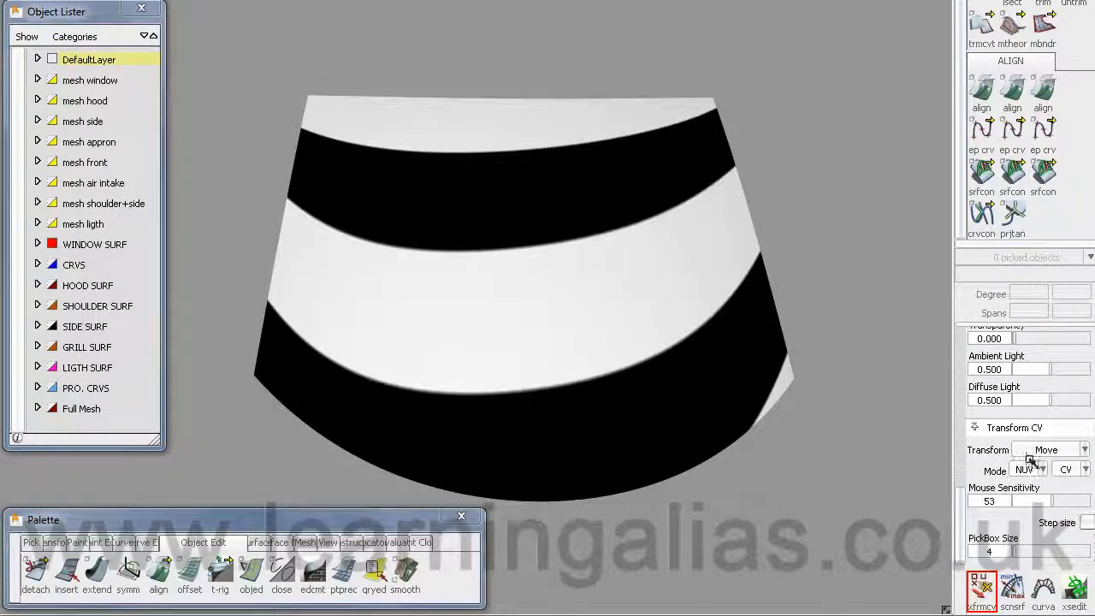
pyautogui.click(1043, 470)
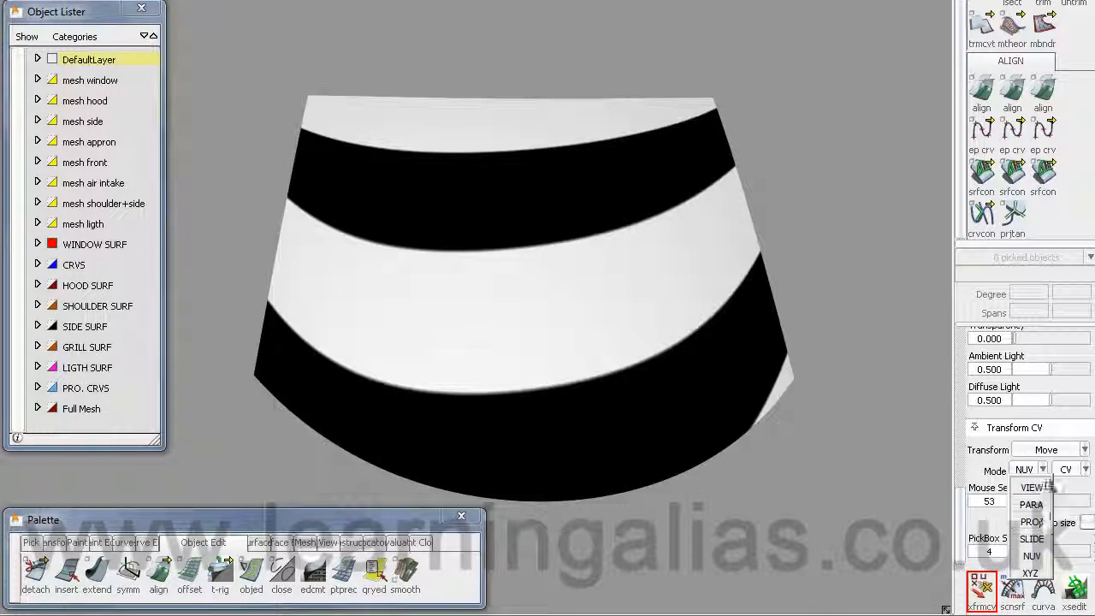
pyautogui.click(1045, 471)
pyautogui.click(1045, 471)
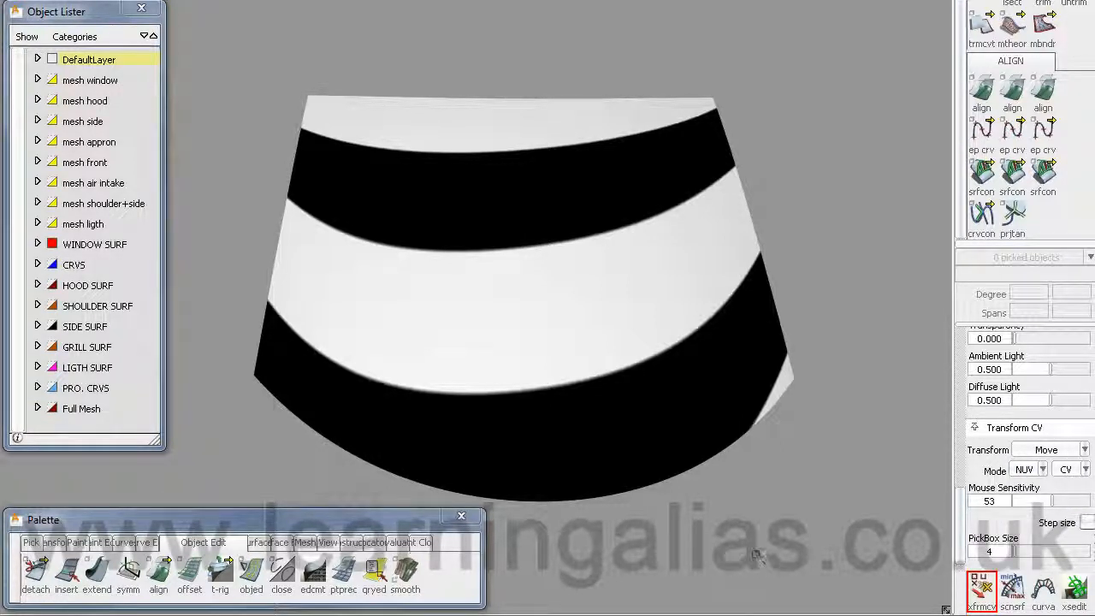
# - Examine the flow of the zebra stripes across the windshield surface from several angles for smoothness
pyautogui.keyDown('alt'); pyautogui.keyDown('shift'); pyautogui.moveTo(758, 556); pyautogui.dragTo(516, 460); pyautogui.keyUp('shift'); pyautogui.keyUp('alt')
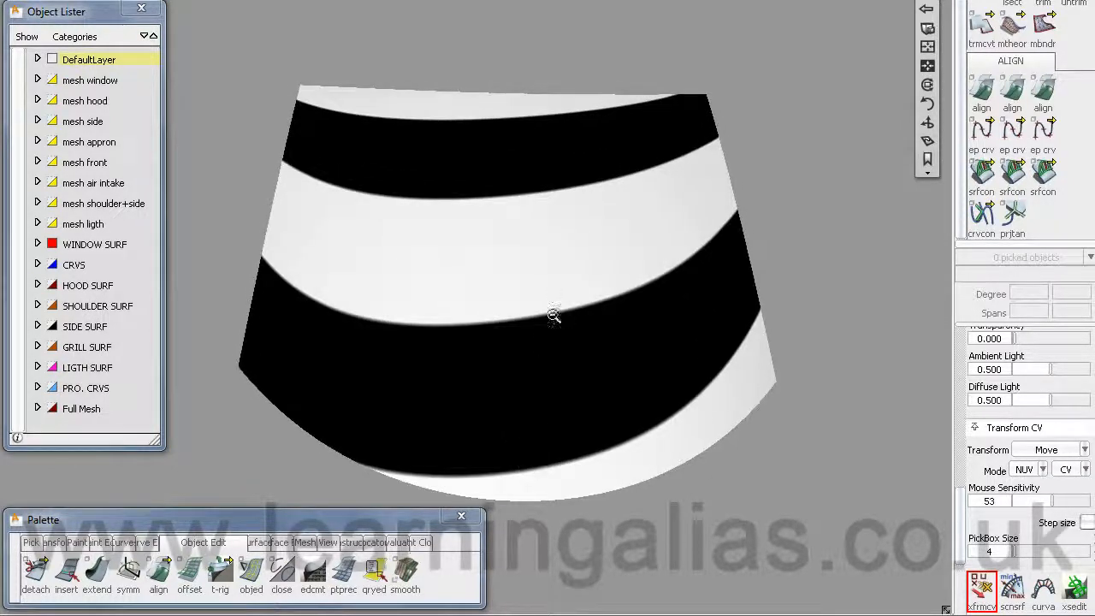
pyautogui.keyDown('alt'); pyautogui.keyDown('shift'); pyautogui.moveTo(553, 316); pyautogui.dragTo(442, 399, button='right'); pyautogui.keyUp('shift'); pyautogui.keyUp('alt')
pyautogui.keyDown('alt'); pyautogui.keyDown('shift'); pyautogui.moveTo(442, 399); pyautogui.dragTo(511, 381, button='middle'); pyautogui.keyUp('shift'); pyautogui.keyUp('alt')
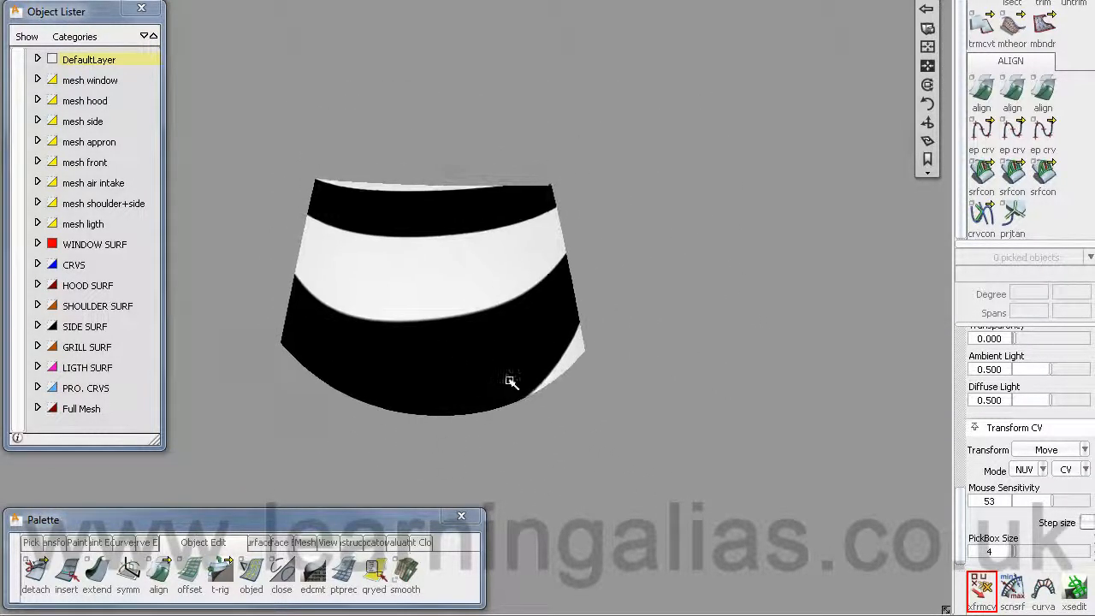
pyautogui.keyDown('alt'); pyautogui.keyDown('shift'); pyautogui.moveTo(510, 380); pyautogui.dragTo(515, 360); pyautogui.keyUp('shift'); pyautogui.keyUp('alt')
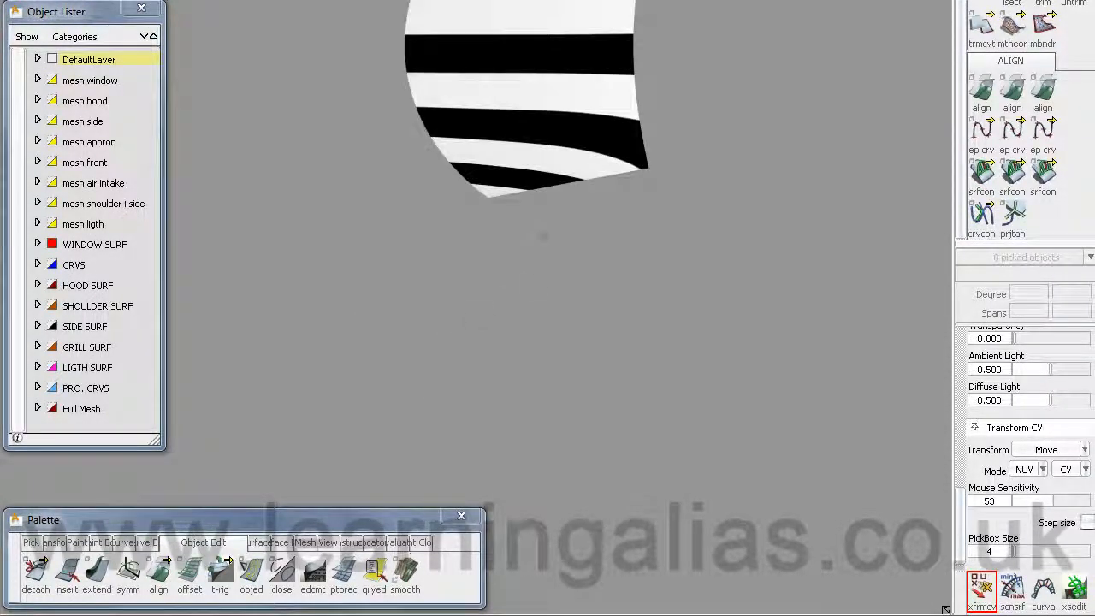
pyautogui.keyDown('alt'); pyautogui.keyDown('shift'); pyautogui.moveTo(534, 299); pyautogui.dragTo(498, 424, button='middle'); pyautogui.keyUp('shift'); pyautogui.keyUp('alt')
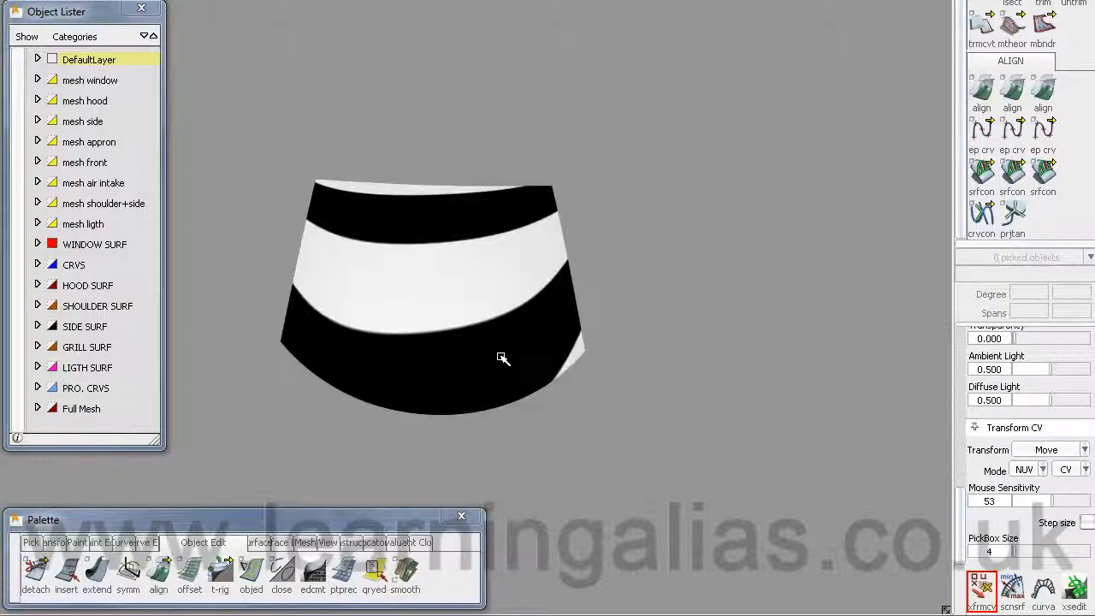
pyautogui.keyDown('alt'); pyautogui.keyDown('shift'); pyautogui.moveTo(494, 368); pyautogui.dragTo(449, 302); pyautogui.keyUp('shift'); pyautogui.keyUp('alt')
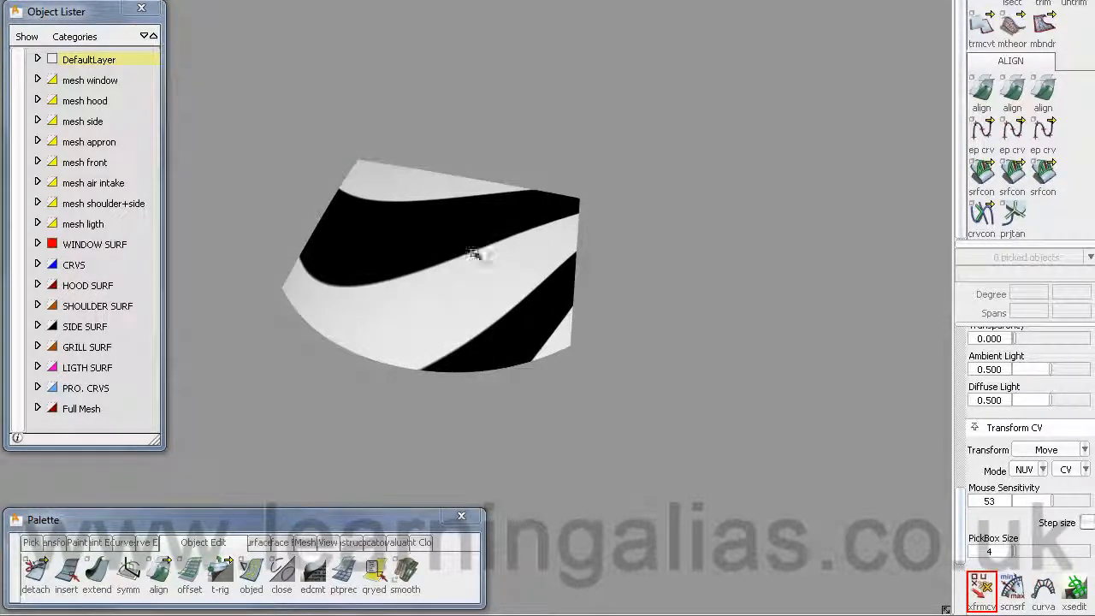
pyautogui.keyDown('alt'); pyautogui.keyDown('shift'); pyautogui.moveTo(351, 287); pyautogui.dragTo(530, 330); pyautogui.keyUp('shift'); pyautogui.keyUp('alt')
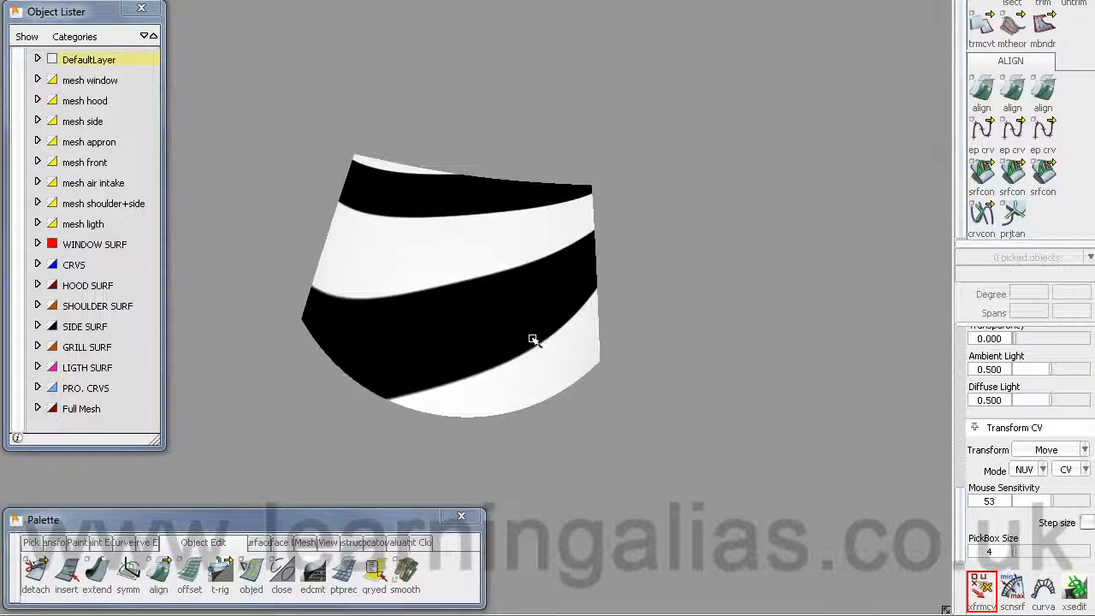
pyautogui.keyDown('alt'); pyautogui.keyDown('shift'); pyautogui.moveTo(525, 268); pyautogui.dragTo(655, 337, button='middle'); pyautogui.keyUp('shift'); pyautogui.keyUp('alt')
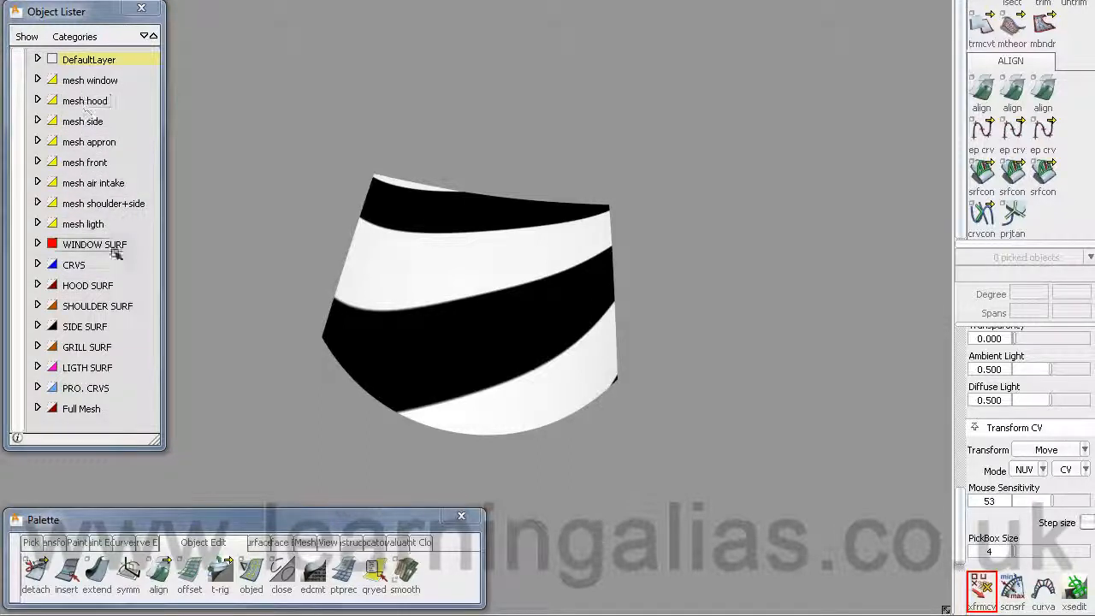
pyautogui.keyDown('alt'); pyautogui.keyDown('shift'); pyautogui.moveTo(418, 216); pyautogui.dragTo(397, 195); pyautogui.keyUp('shift'); pyautogui.keyUp('alt')
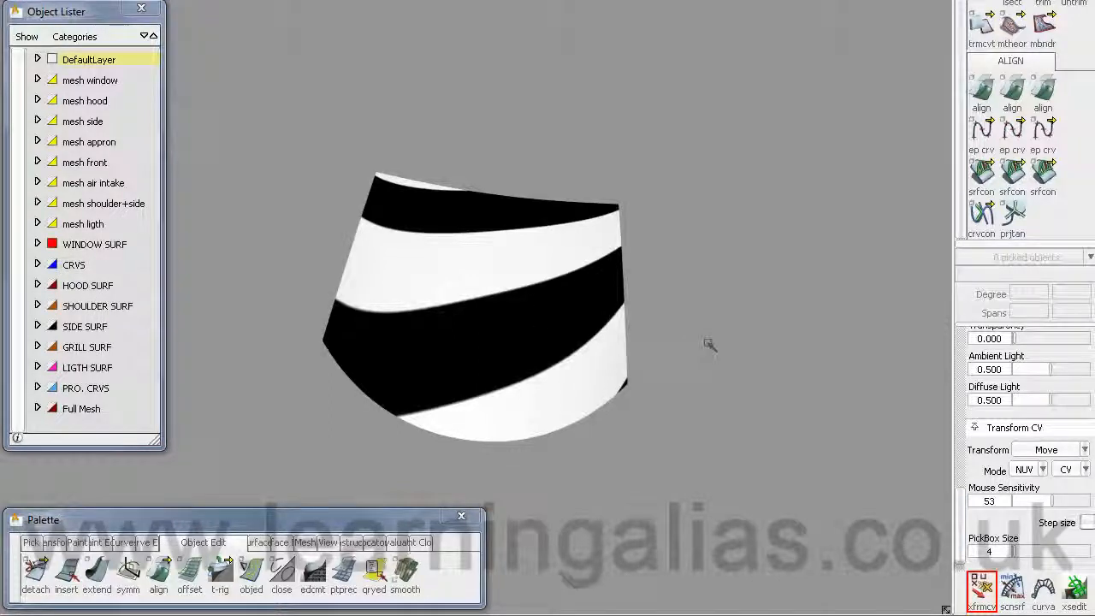
pyautogui.keyDown('alt'); pyautogui.keyDown('shift'); pyautogui.moveTo(616, 320); pyautogui.dragTo(433, 431); pyautogui.keyUp('shift'); pyautogui.keyUp('alt')
pyautogui.click(324, 523)
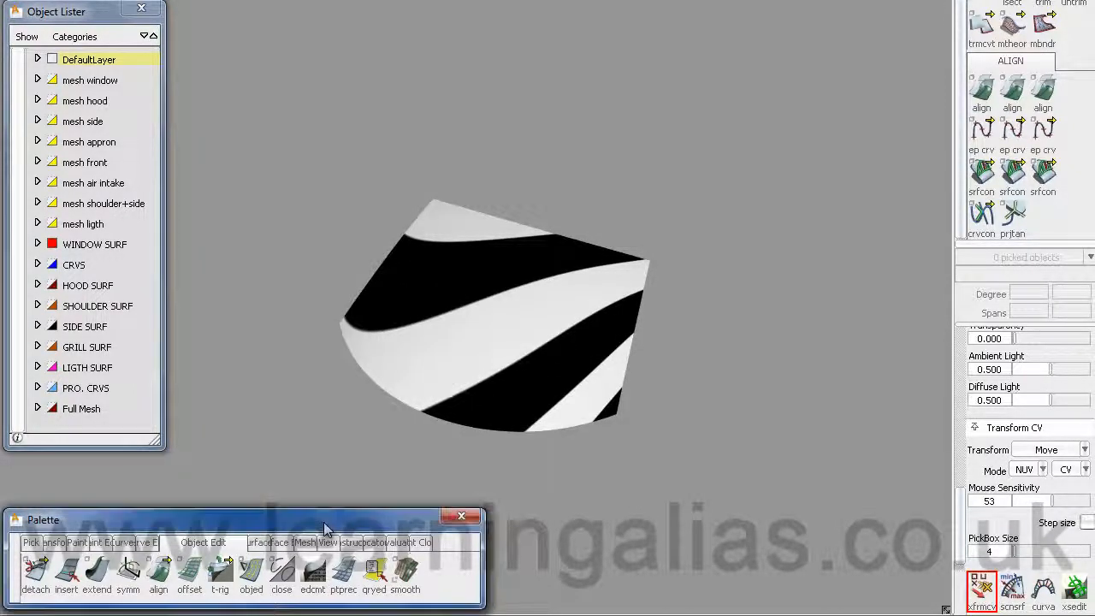
pyautogui.moveTo(316, 327)
pyautogui.keyDown('alt'); pyautogui.keyDown('shift'); pyautogui.mouseDown()
pyautogui.moveTo(306, 346)
pyautogui.moveTo(320, 333)
pyautogui.mouseUp(); pyautogui.keyUp('shift'); pyautogui.keyUp('alt')
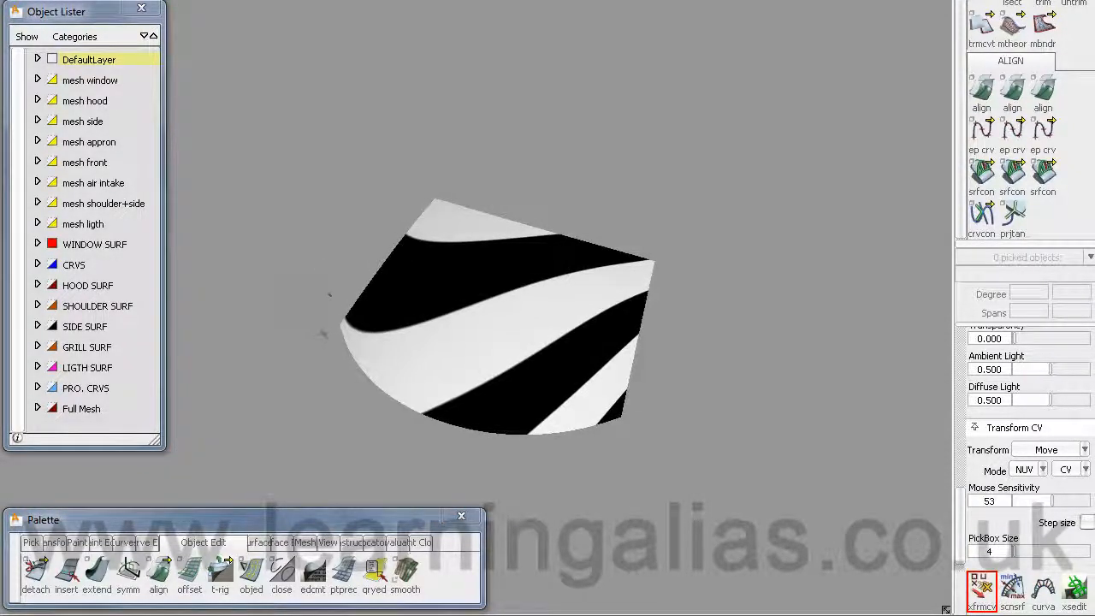
pyautogui.keyDown('alt'); pyautogui.keyDown('shift'); pyautogui.moveTo(366, 420); pyautogui.dragTo(394, 383); pyautogui.keyUp('shift'); pyautogui.keyUp('alt')
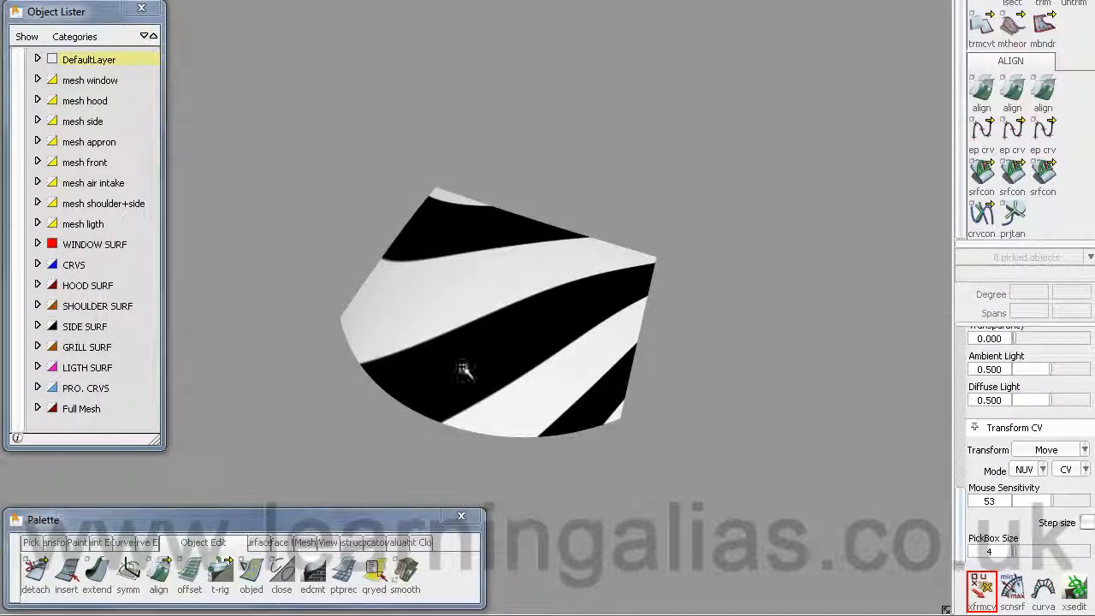
pyautogui.keyDown('alt'); pyautogui.keyDown('shift'); pyautogui.moveTo(443, 249); pyautogui.dragTo(490, 326); pyautogui.keyUp('shift'); pyautogui.keyUp('alt')
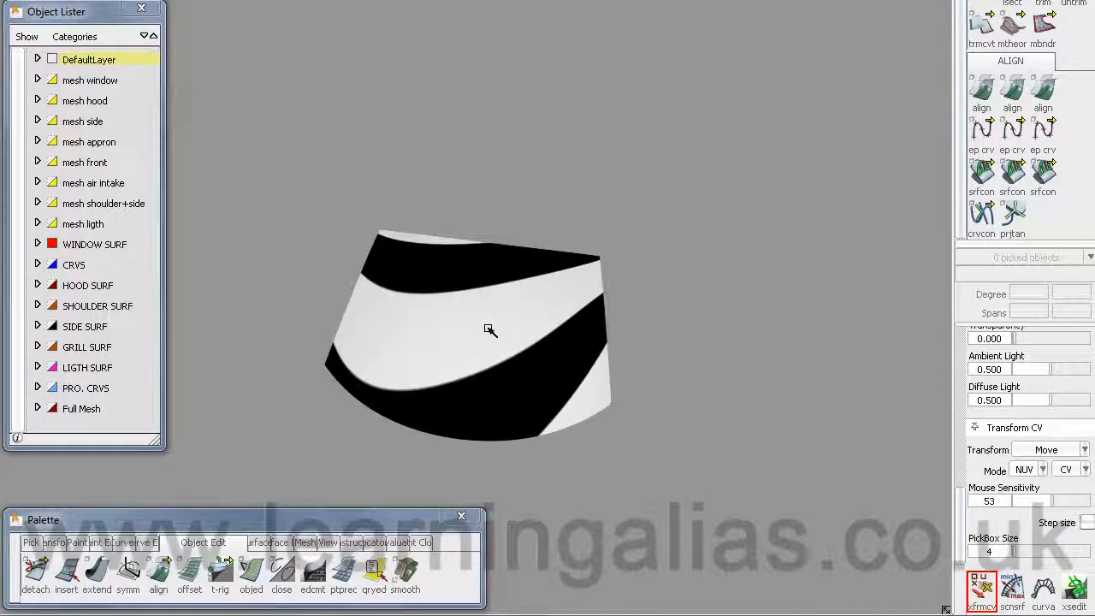